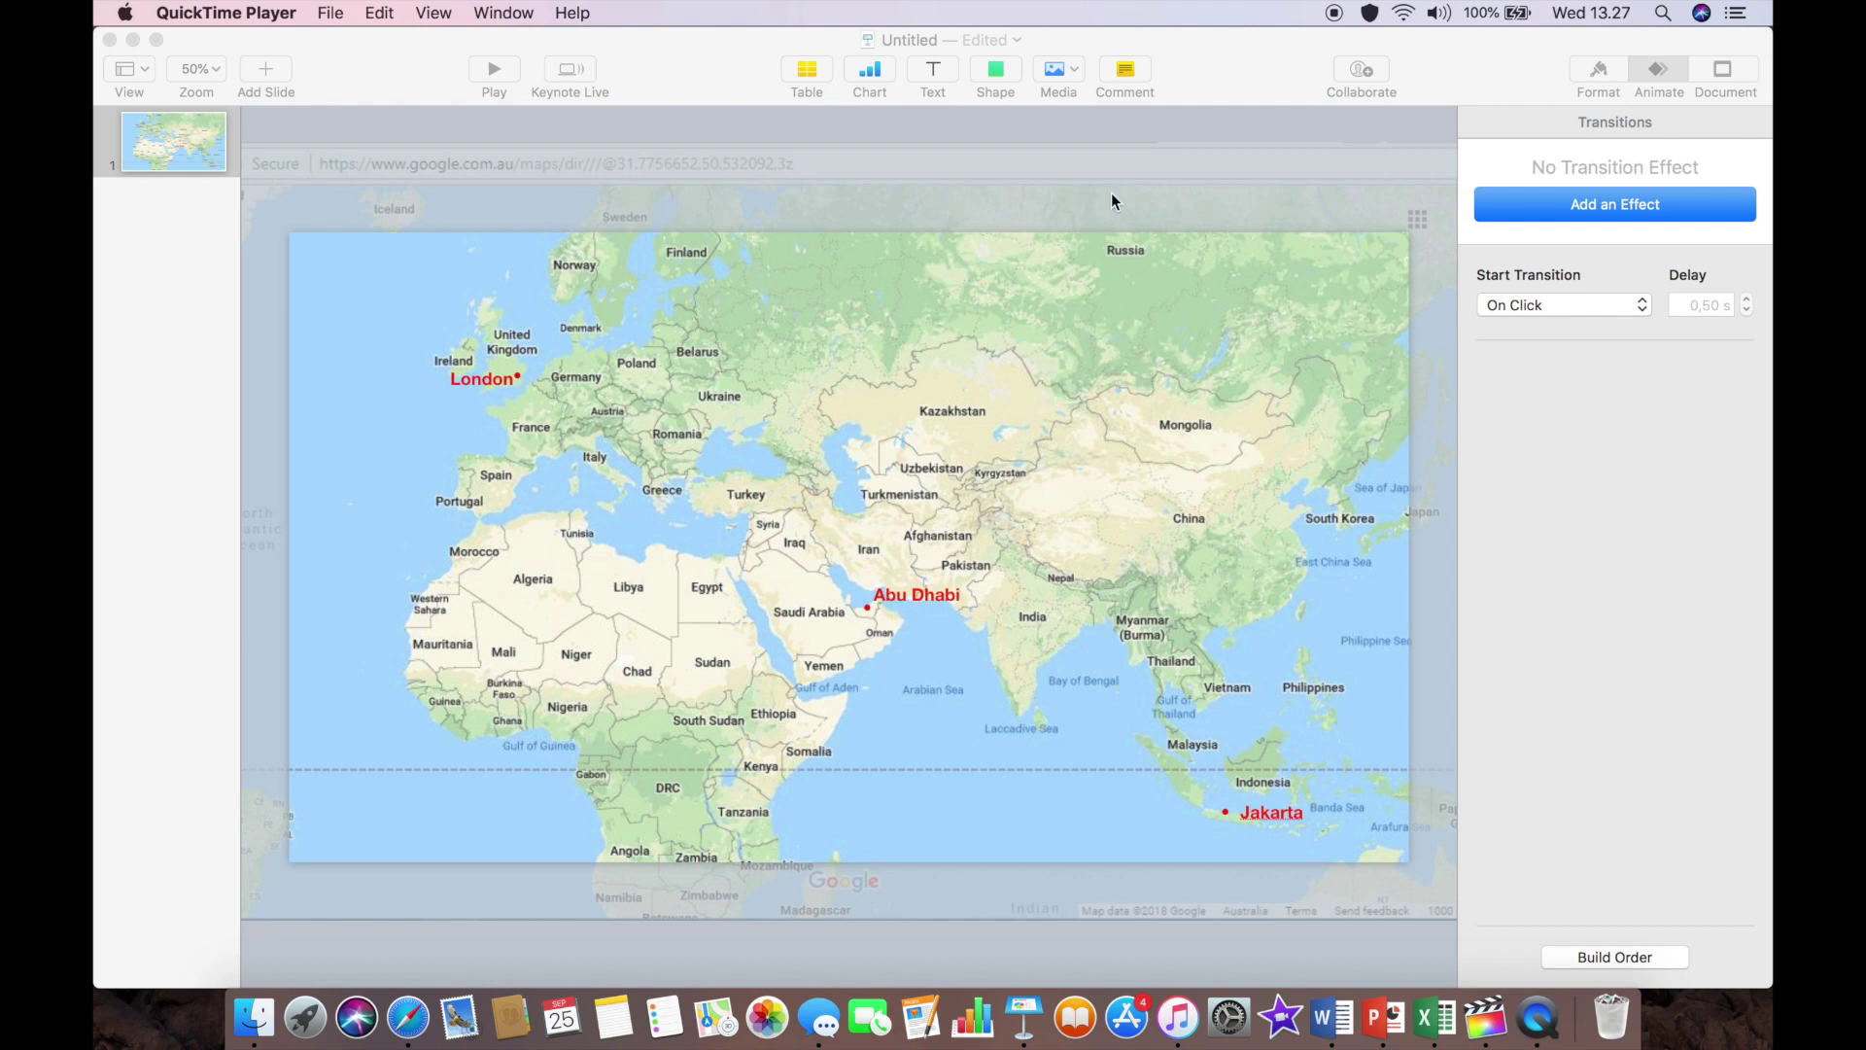
# Draw an open straight line with the Pen tool from the London dot to the Jakarta dot on the map.
pyautogui.click(1006, 72)
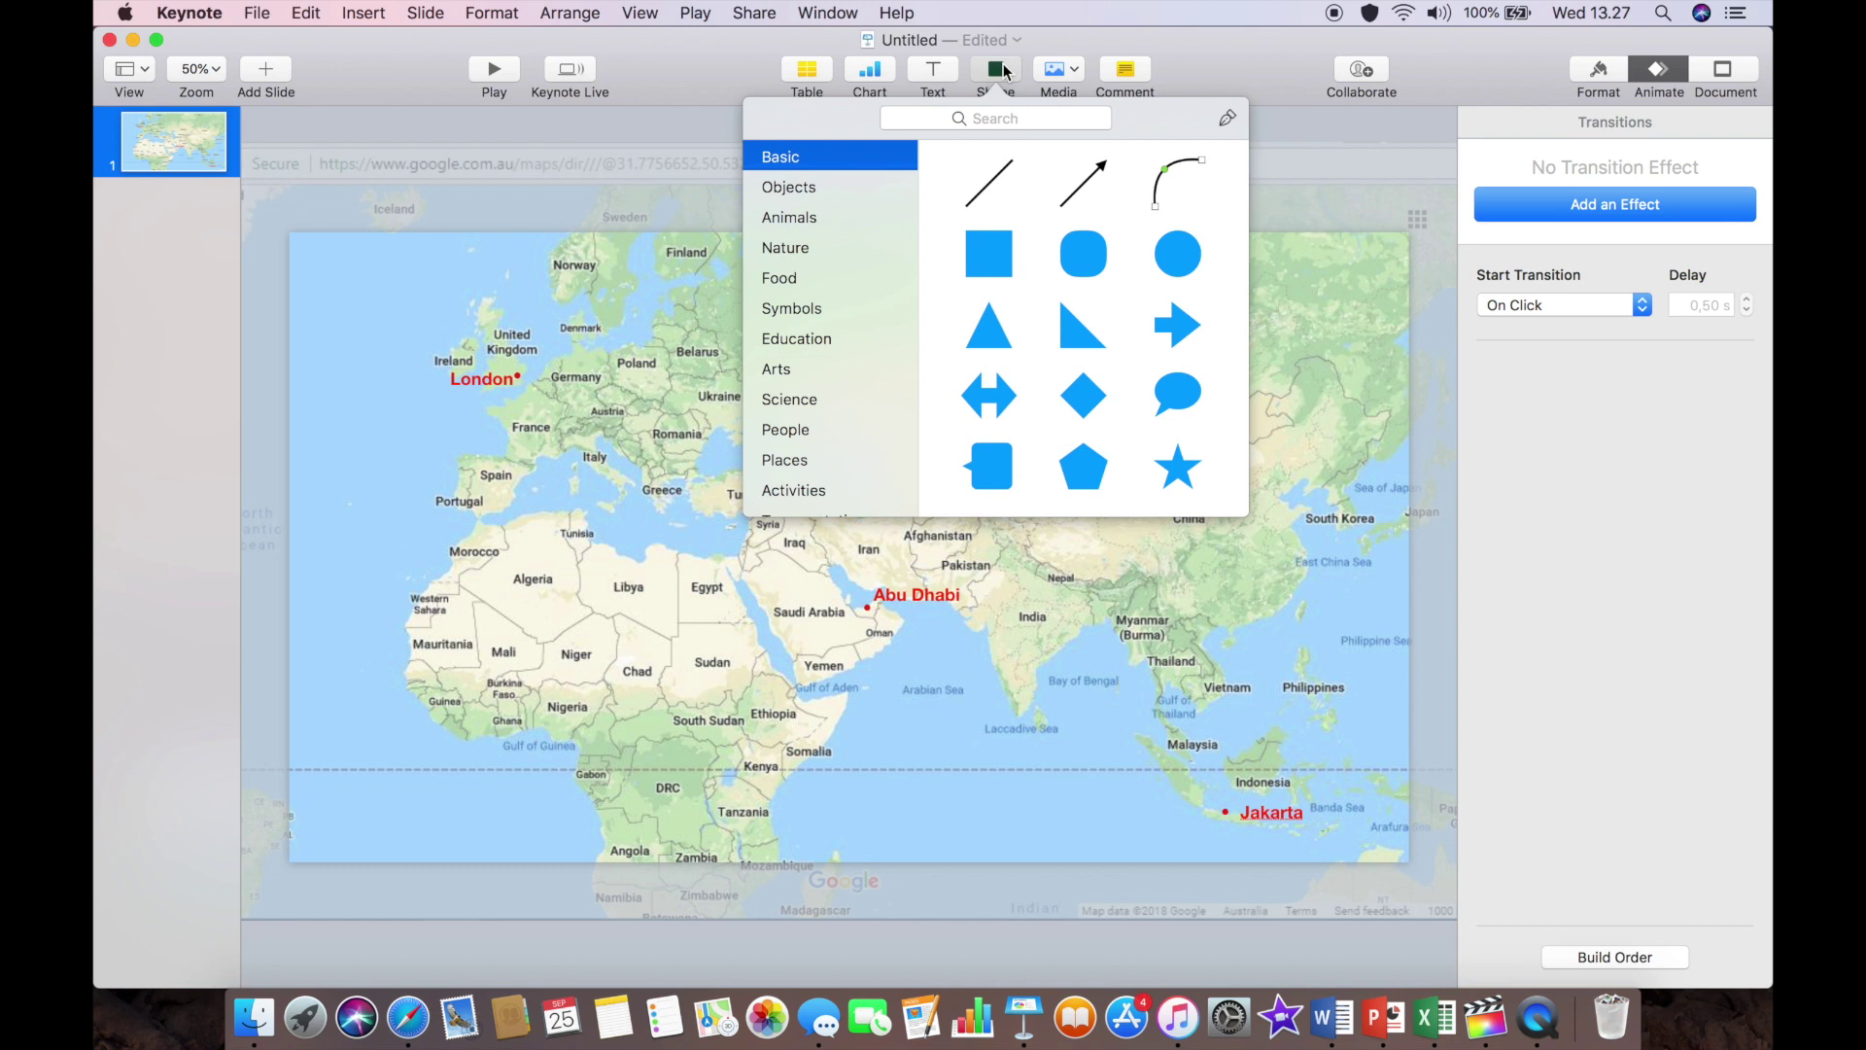
pyautogui.click(1226, 118)
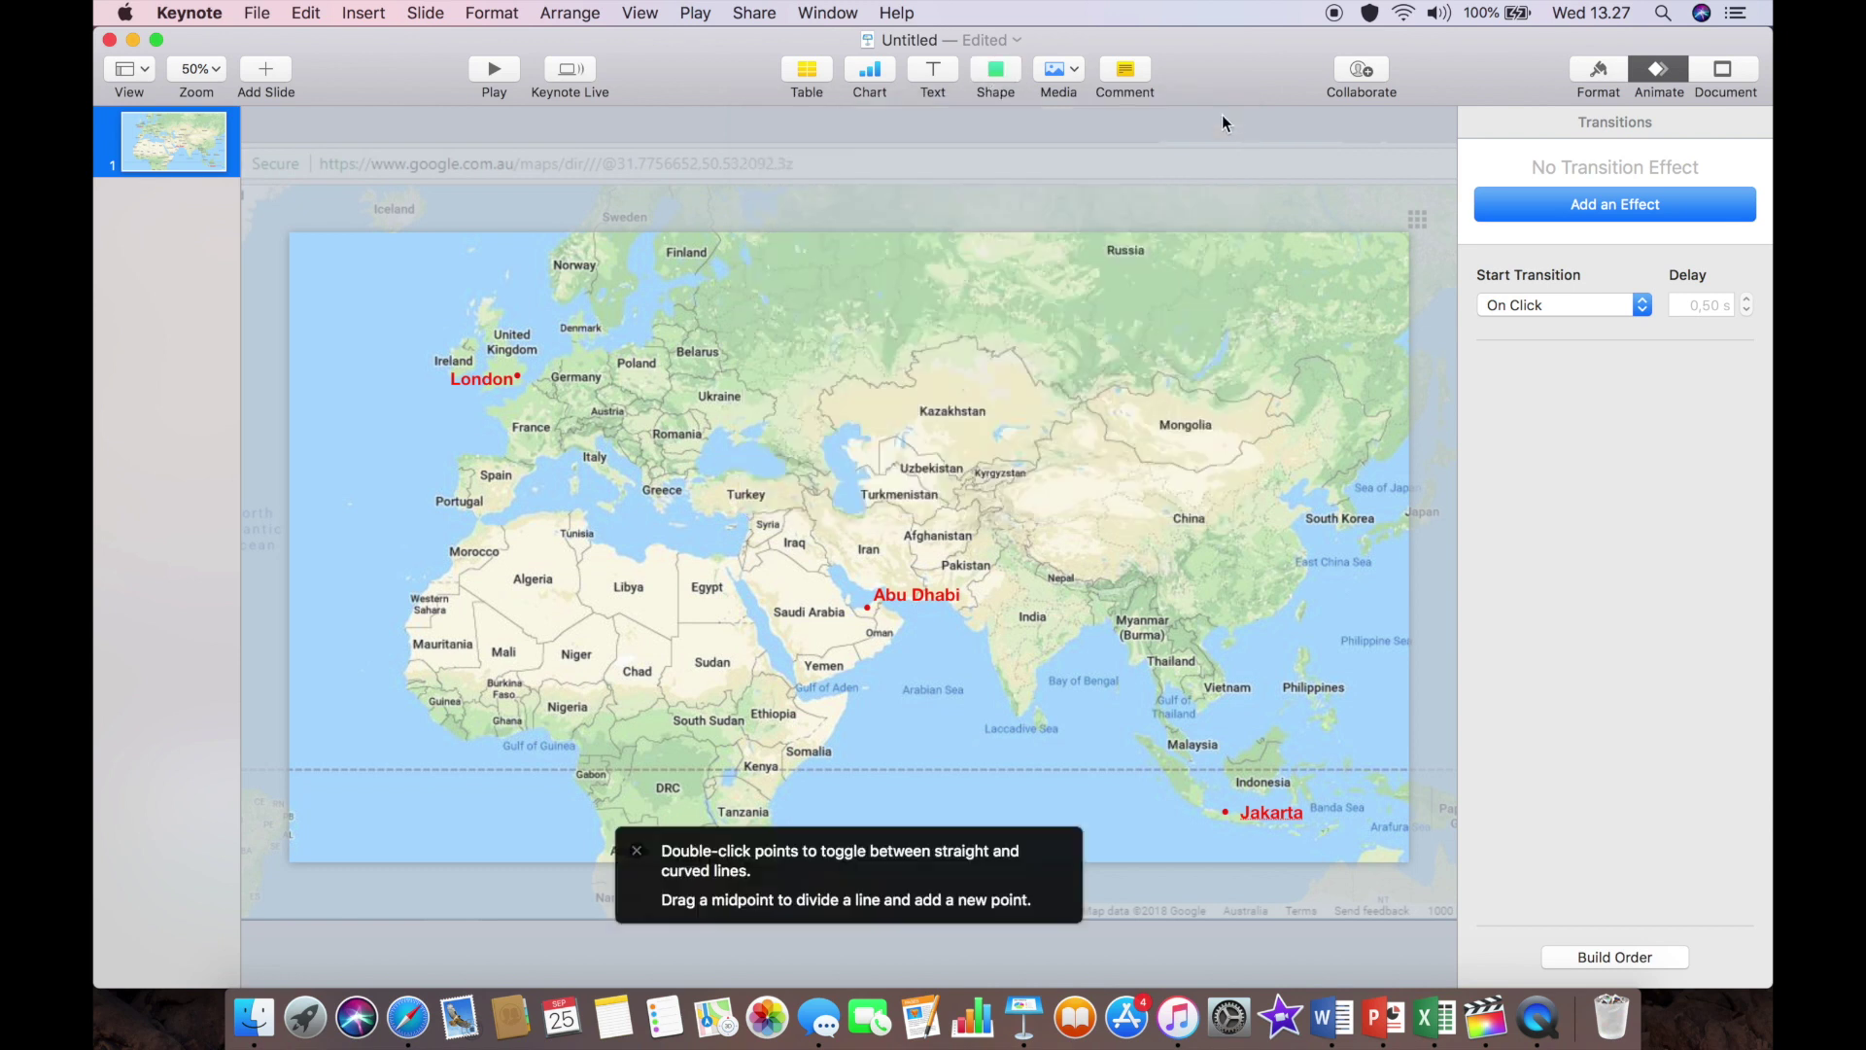
pyautogui.click(519, 378)
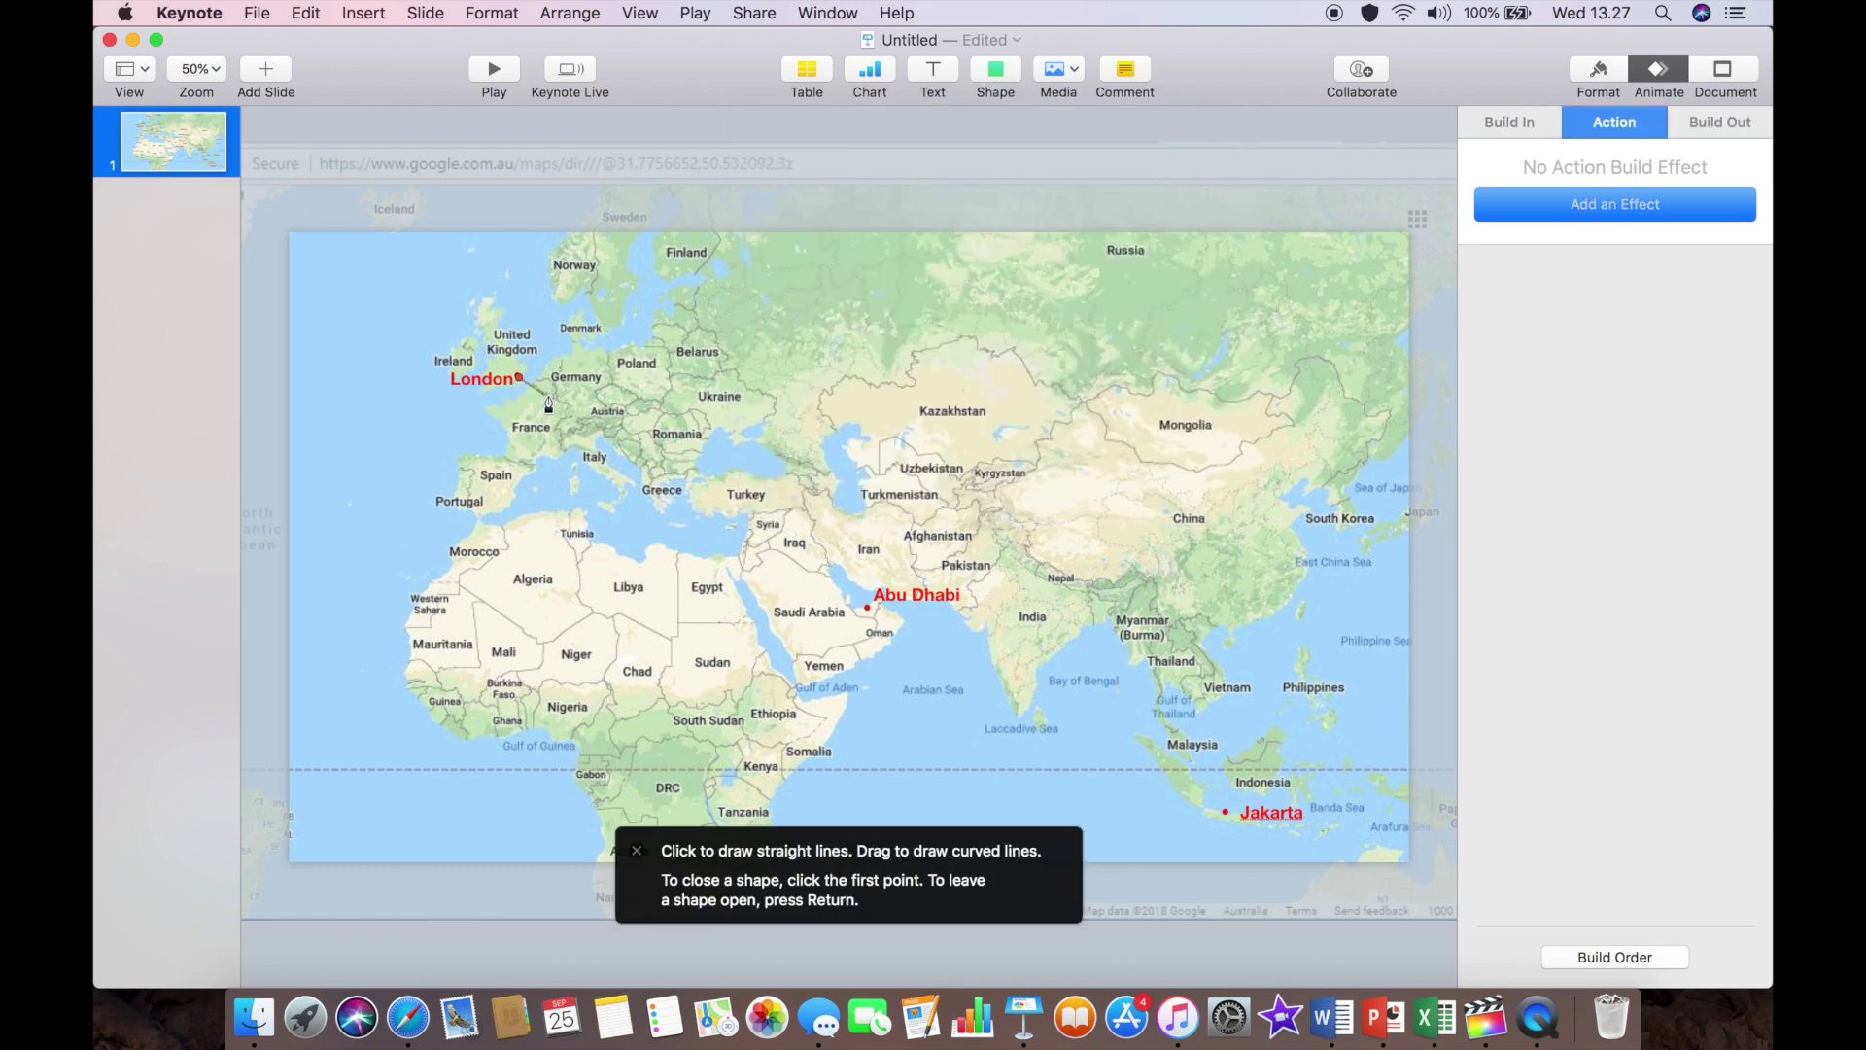
pyautogui.click(1223, 816)
pyautogui.press('Return')
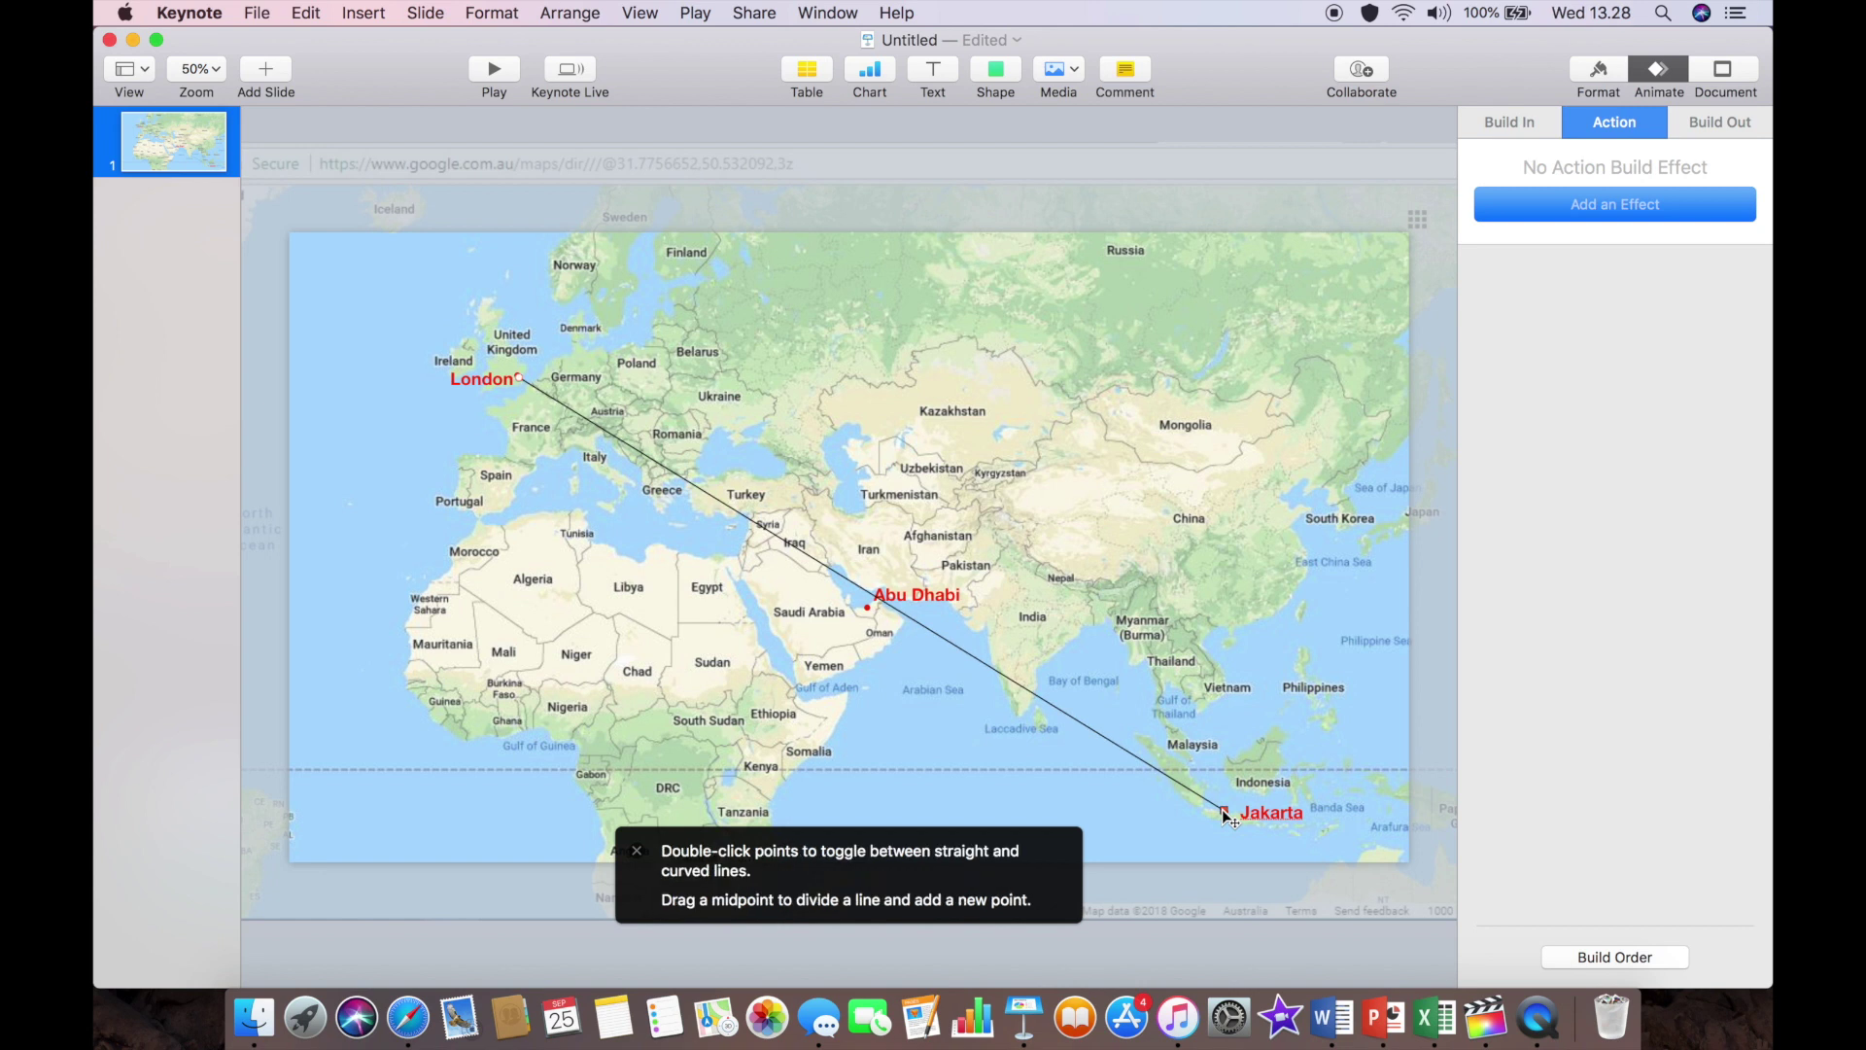
# Set the London–Jakarta line's stroke width to 8 pt.
pyautogui.click(1594, 68)
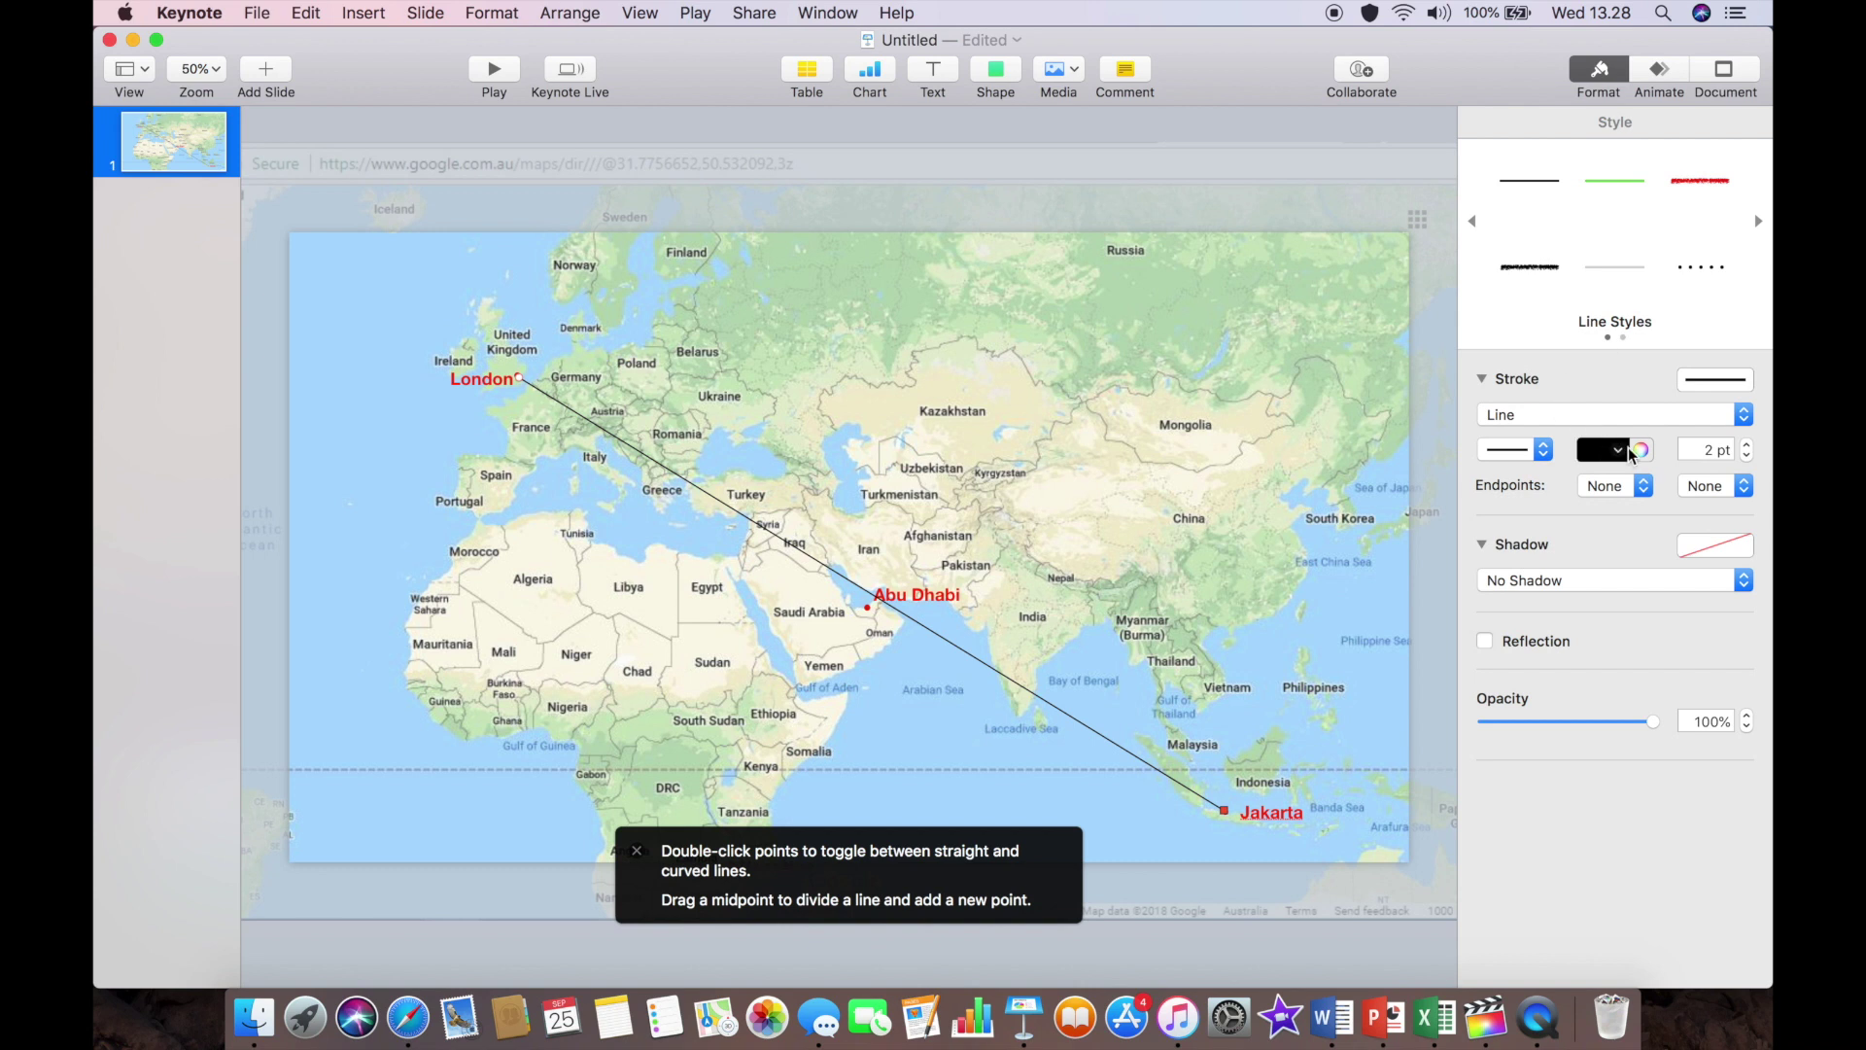
pyautogui.click(1747, 445)
pyautogui.click(1746, 445)
pyautogui.click(1747, 446)
pyautogui.click(1747, 445)
pyautogui.click(1747, 445)
pyautogui.click(1746, 445)
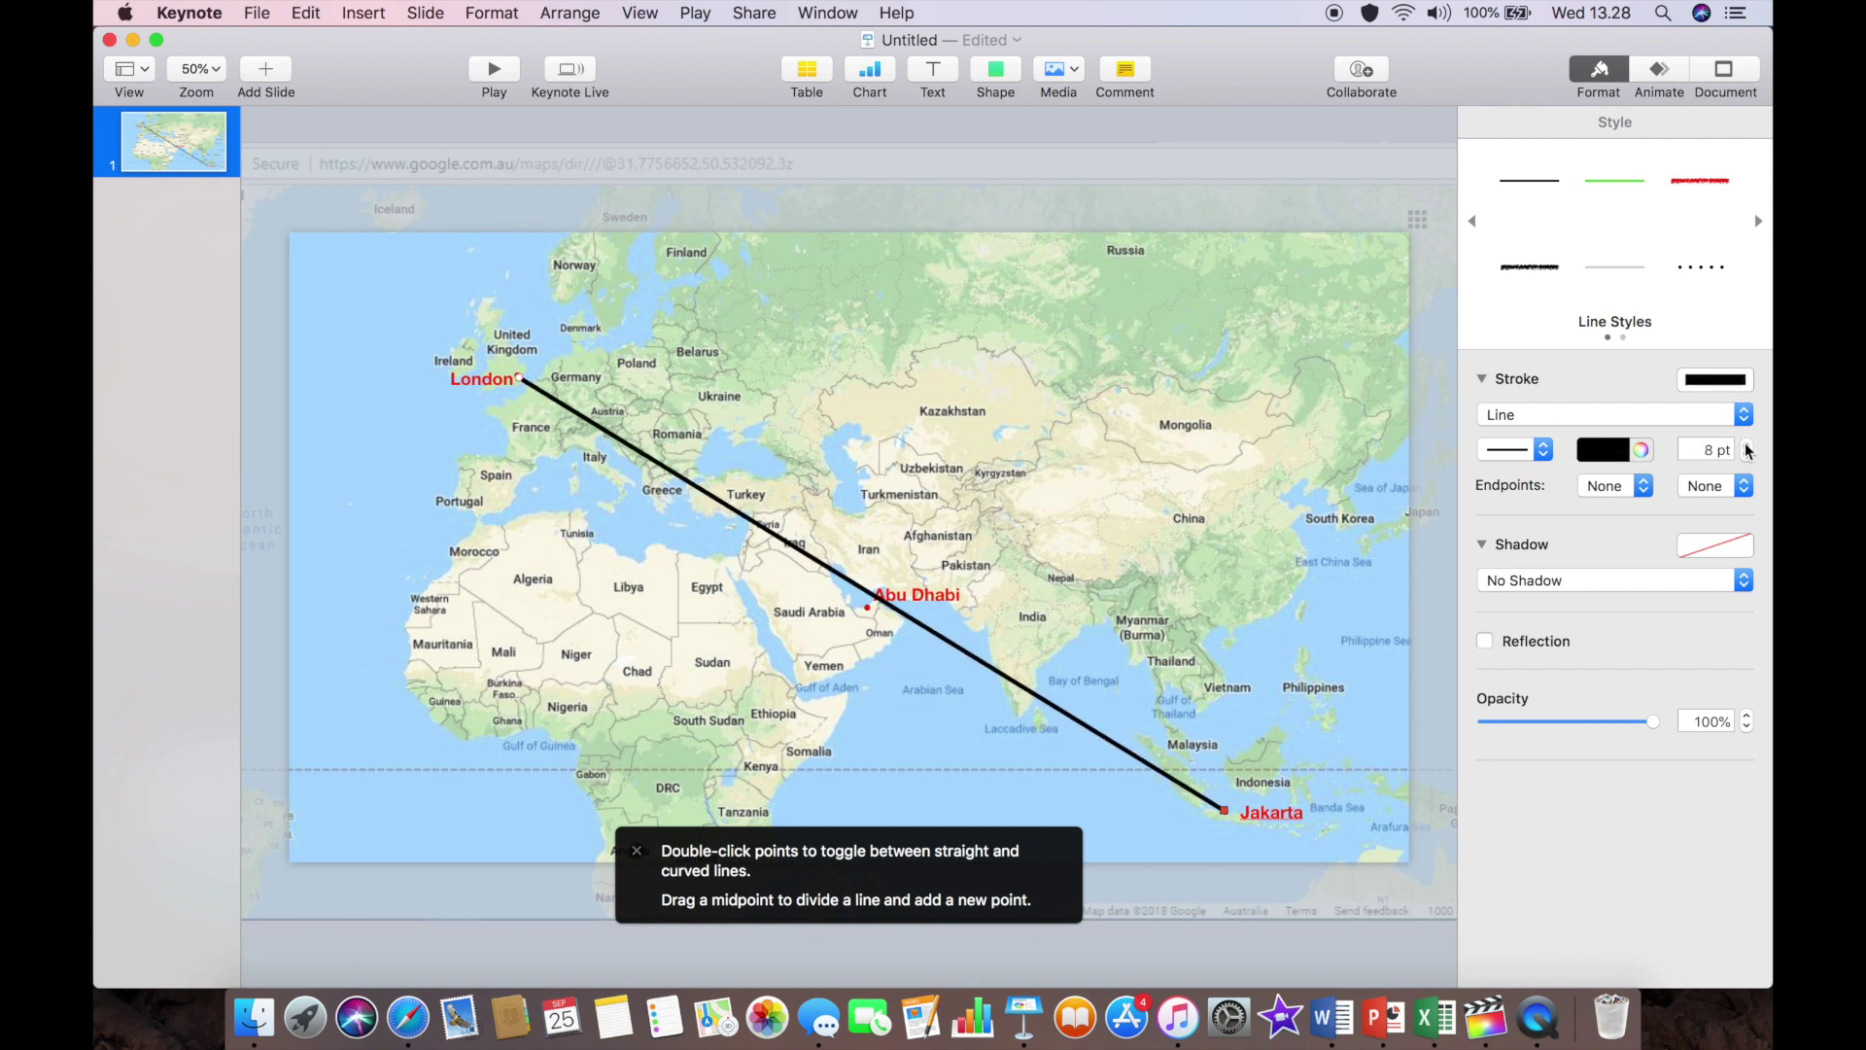
# Colour the line Maraschino red and bend its midpoint so it passes through the Abu Dhabi dot.
pyautogui.click(1641, 449)
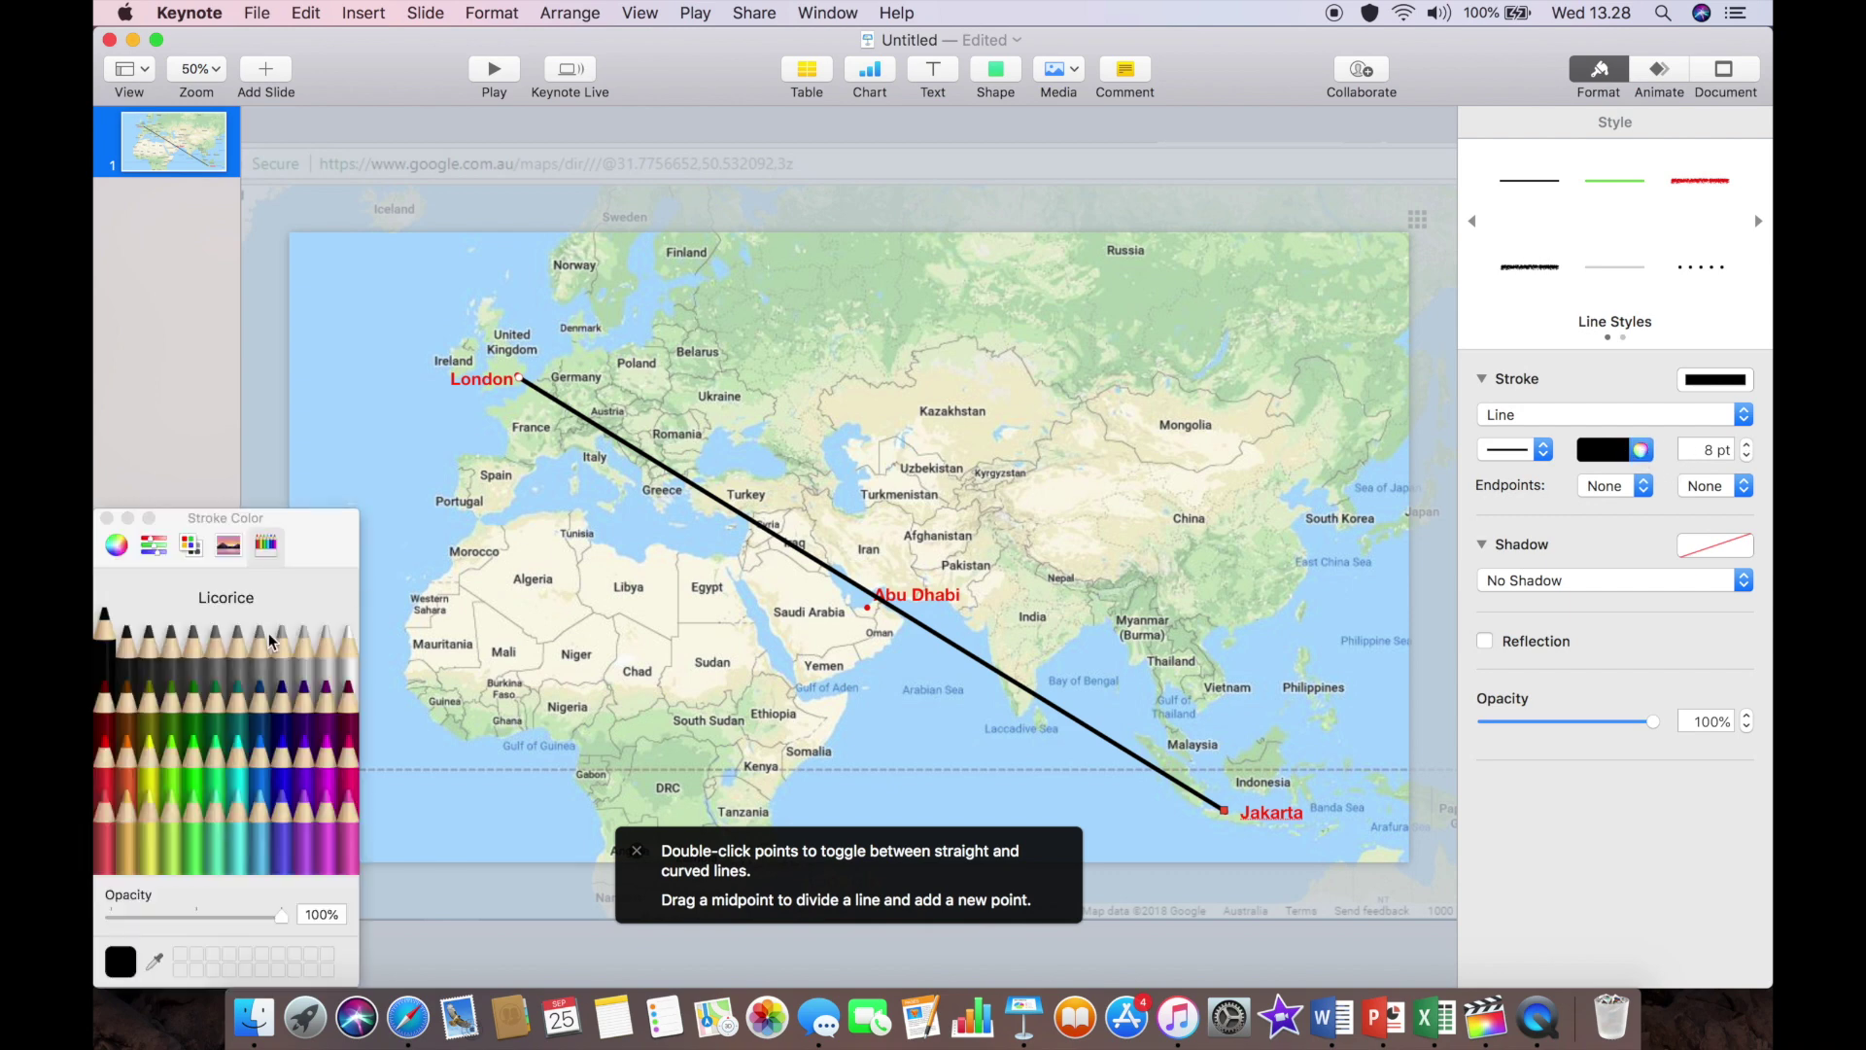
pyautogui.click(107, 761)
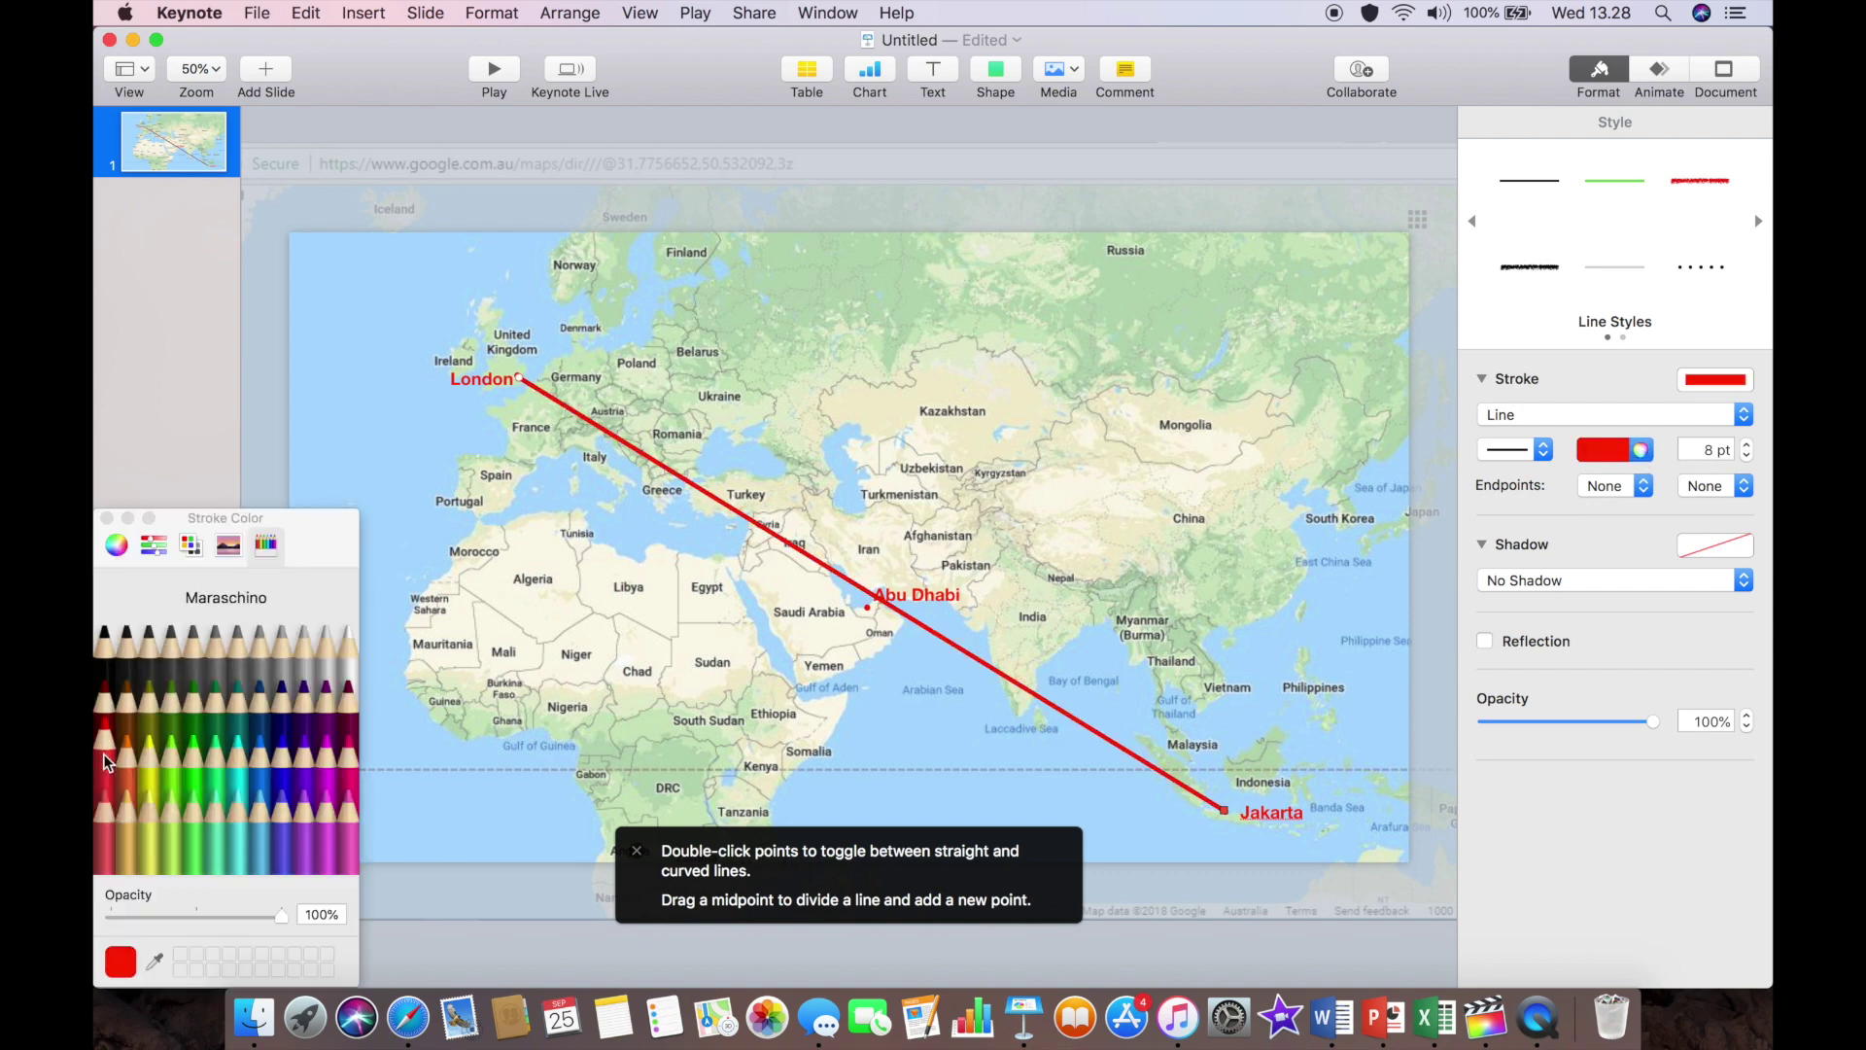
pyautogui.click(107, 520)
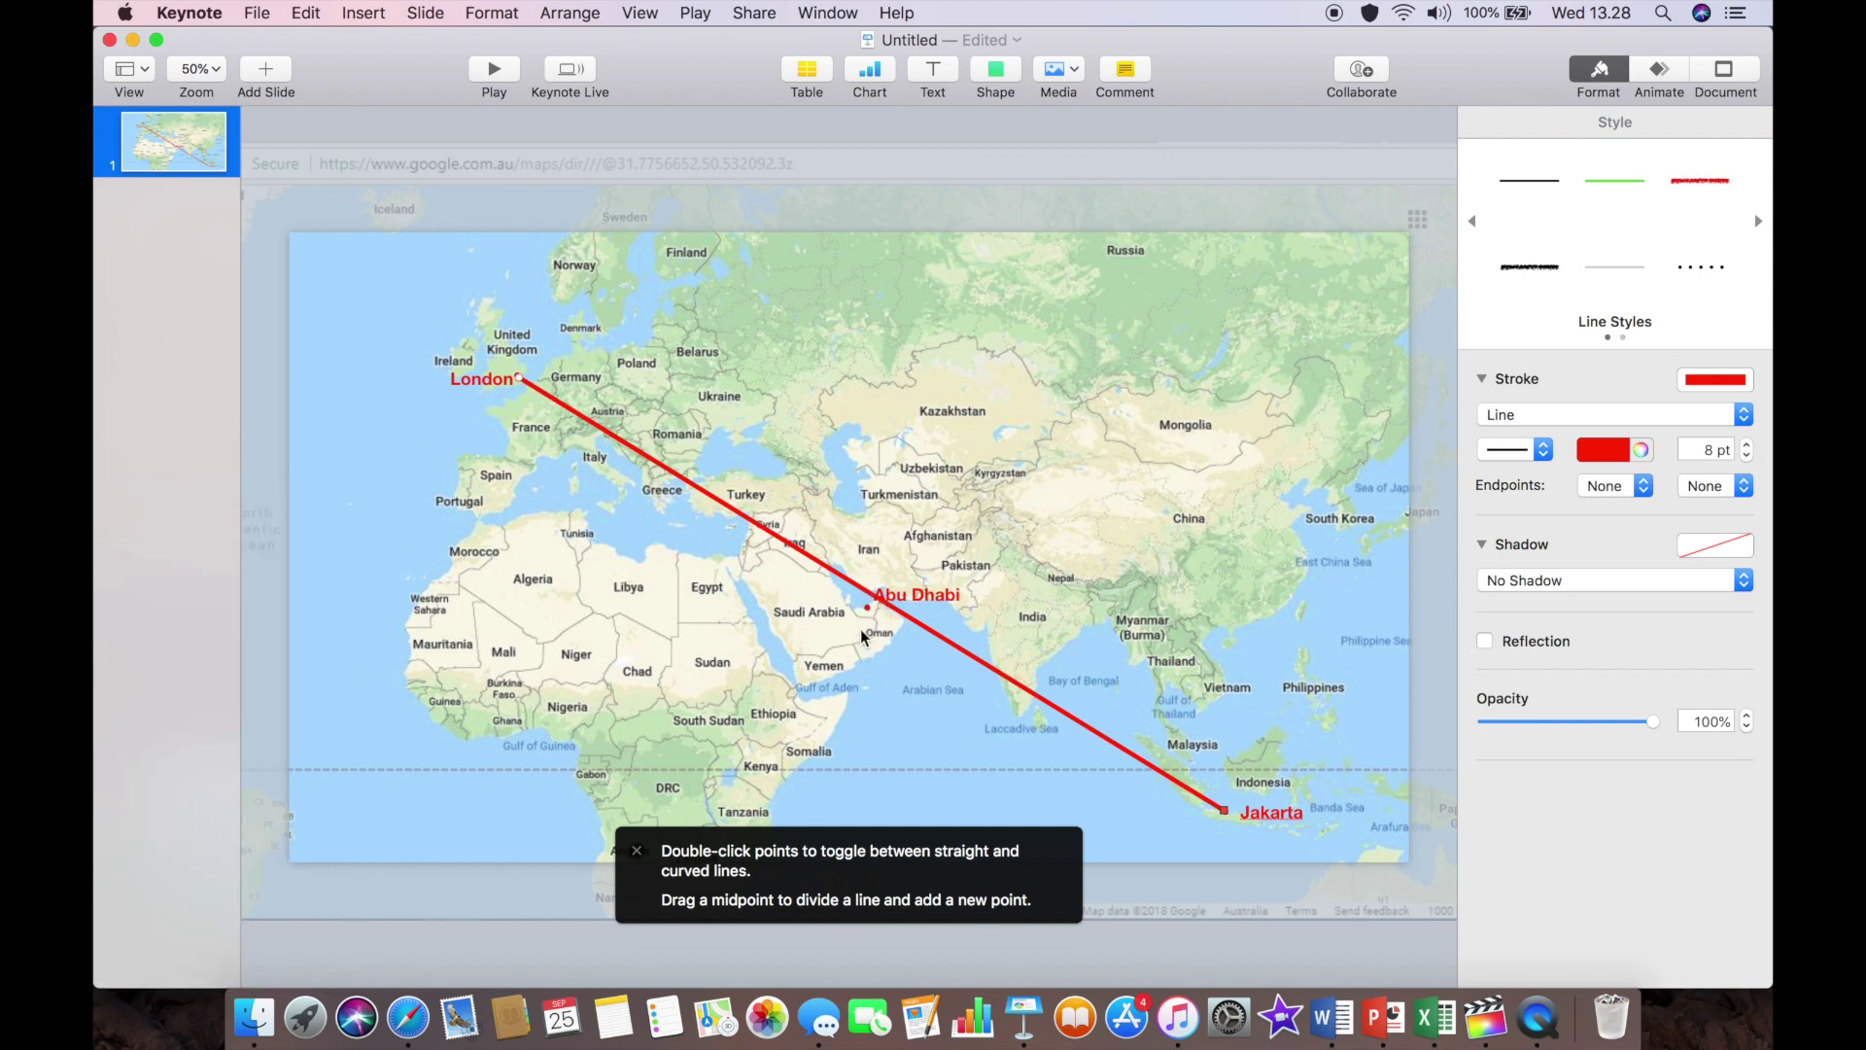
pyautogui.moveTo(872, 600); pyautogui.dragTo(869, 609)
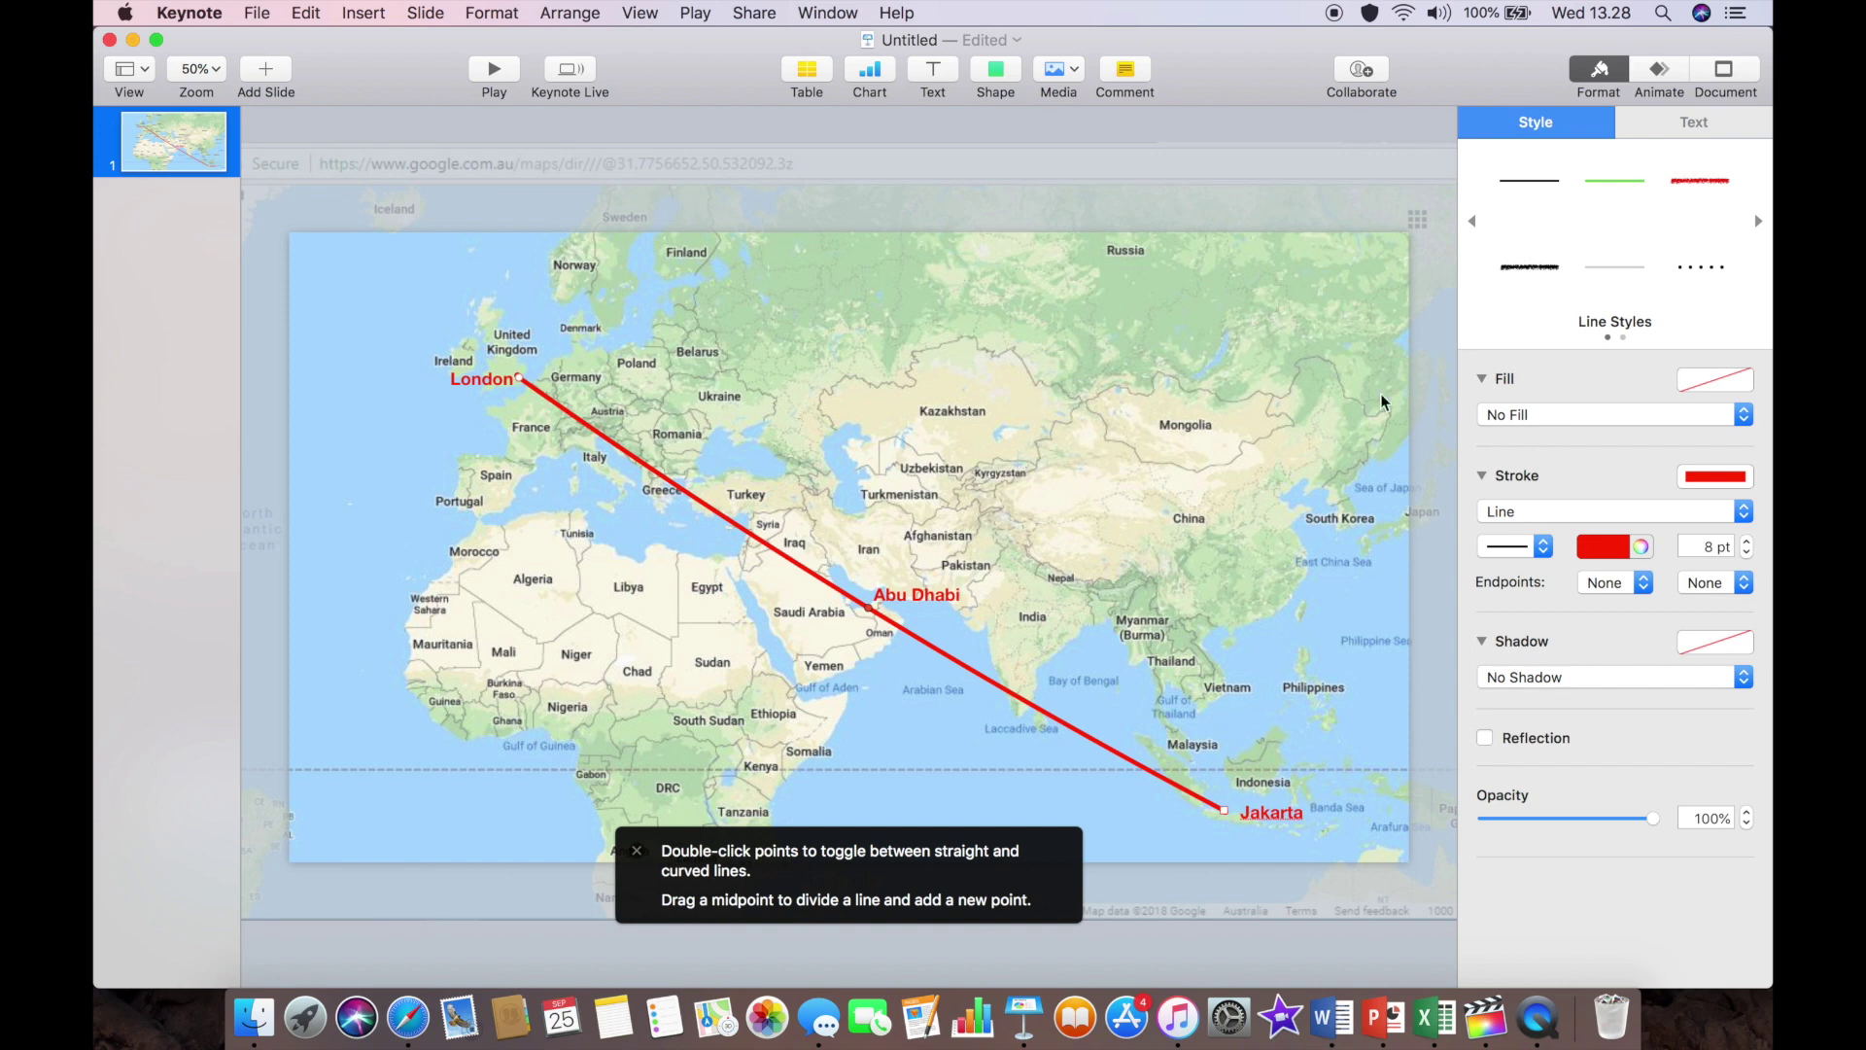
# Add a Line Draw build-in effect to the red route line, dismissing the drawing hint.
pyautogui.click(1660, 70)
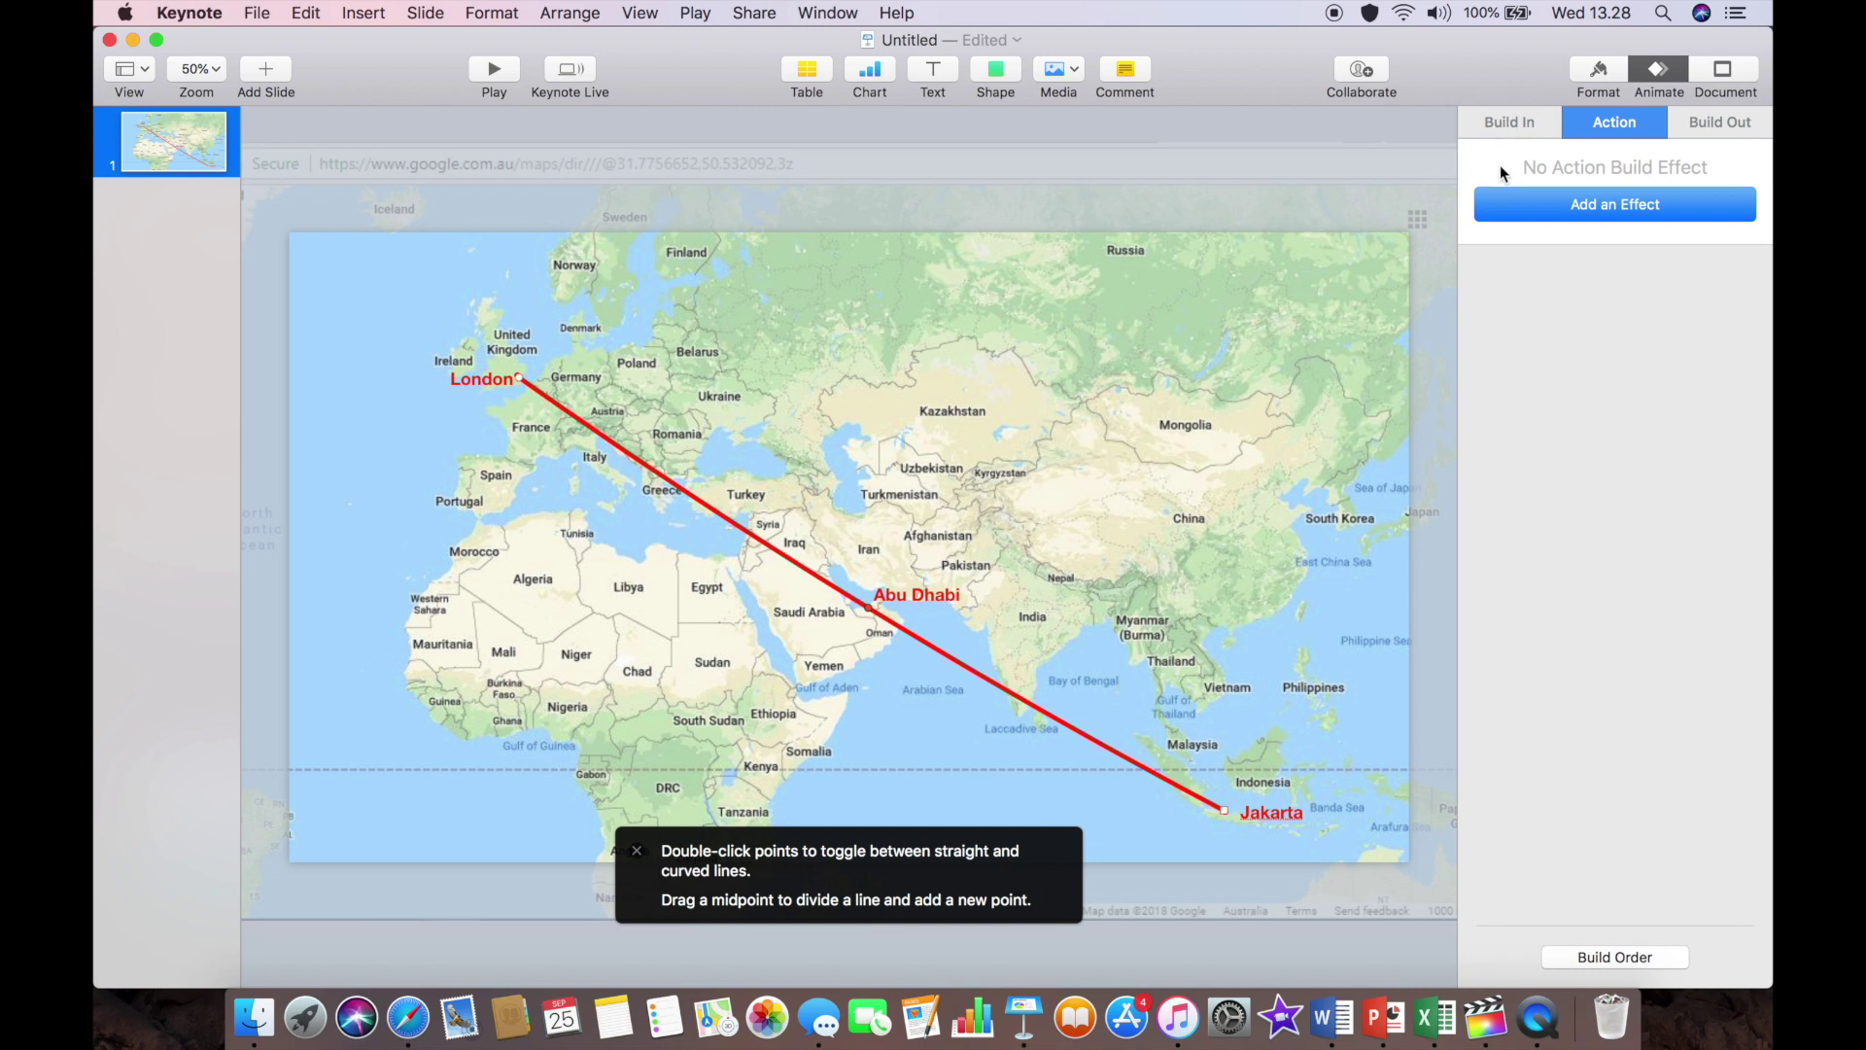
pyautogui.click(637, 851)
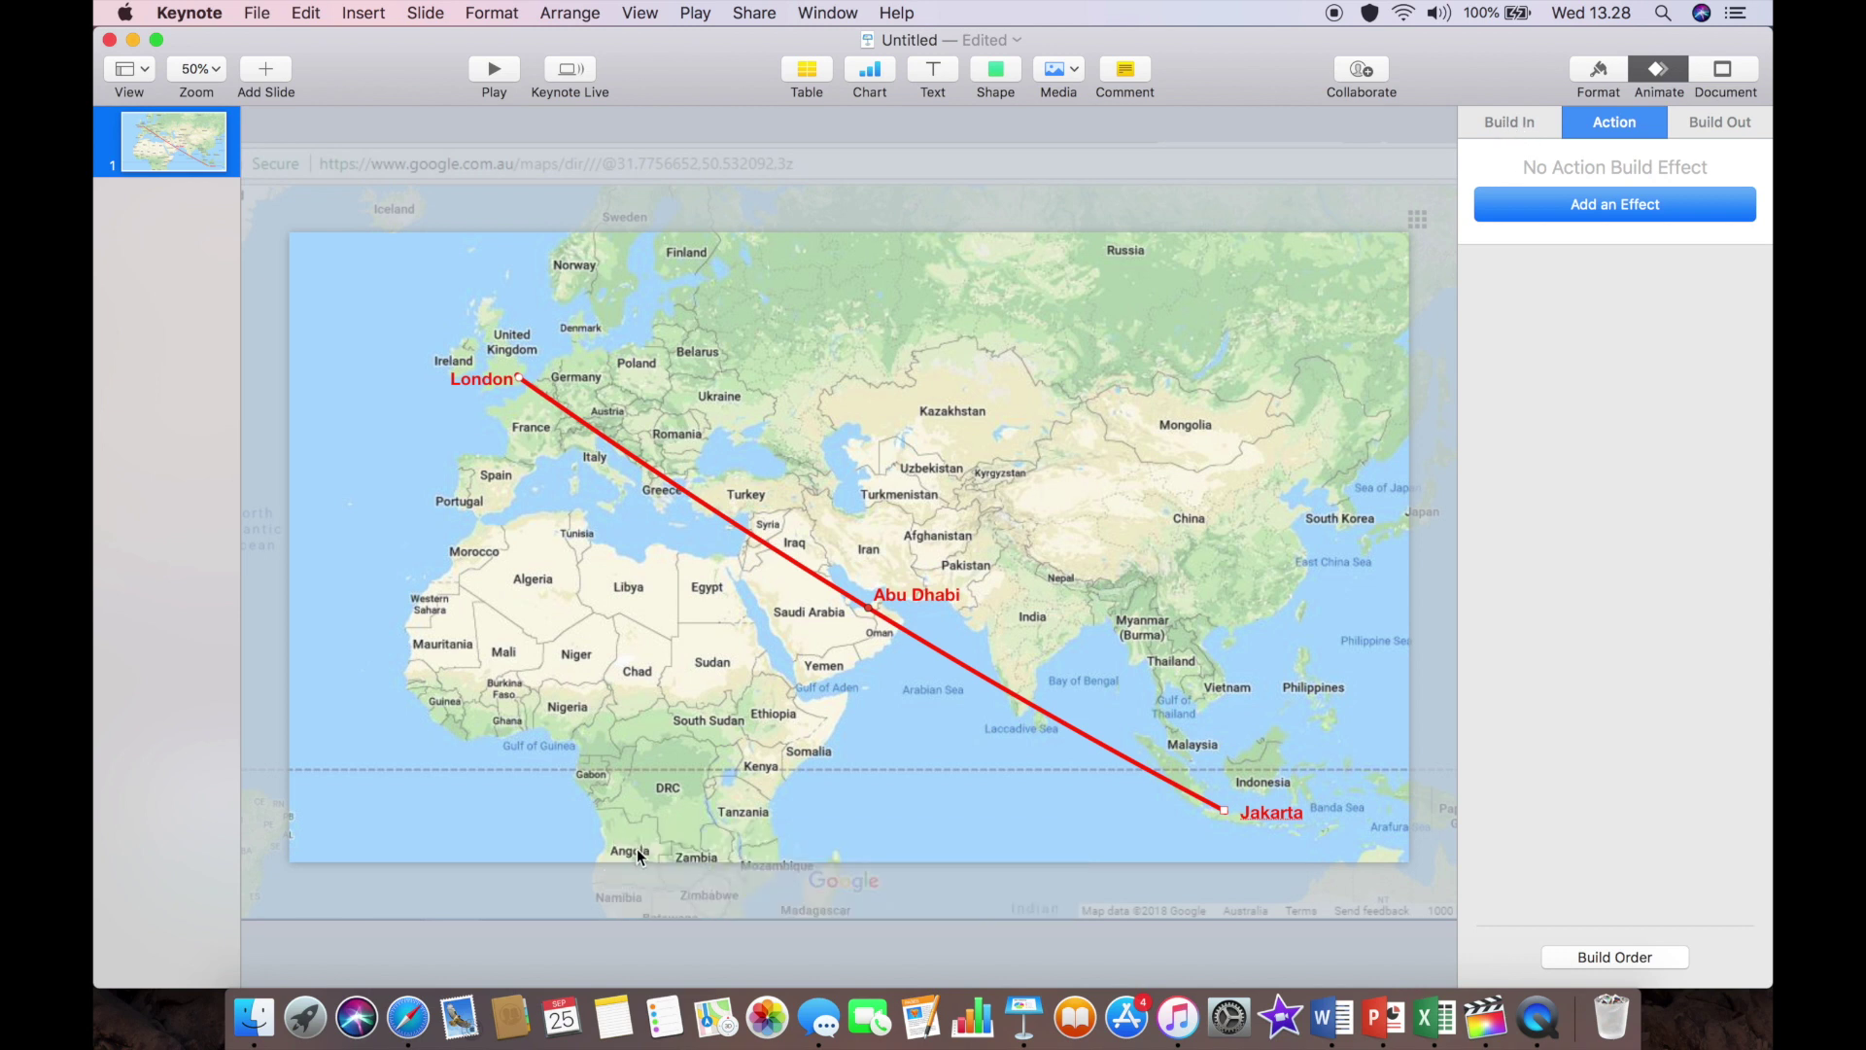
pyautogui.click(1525, 126)
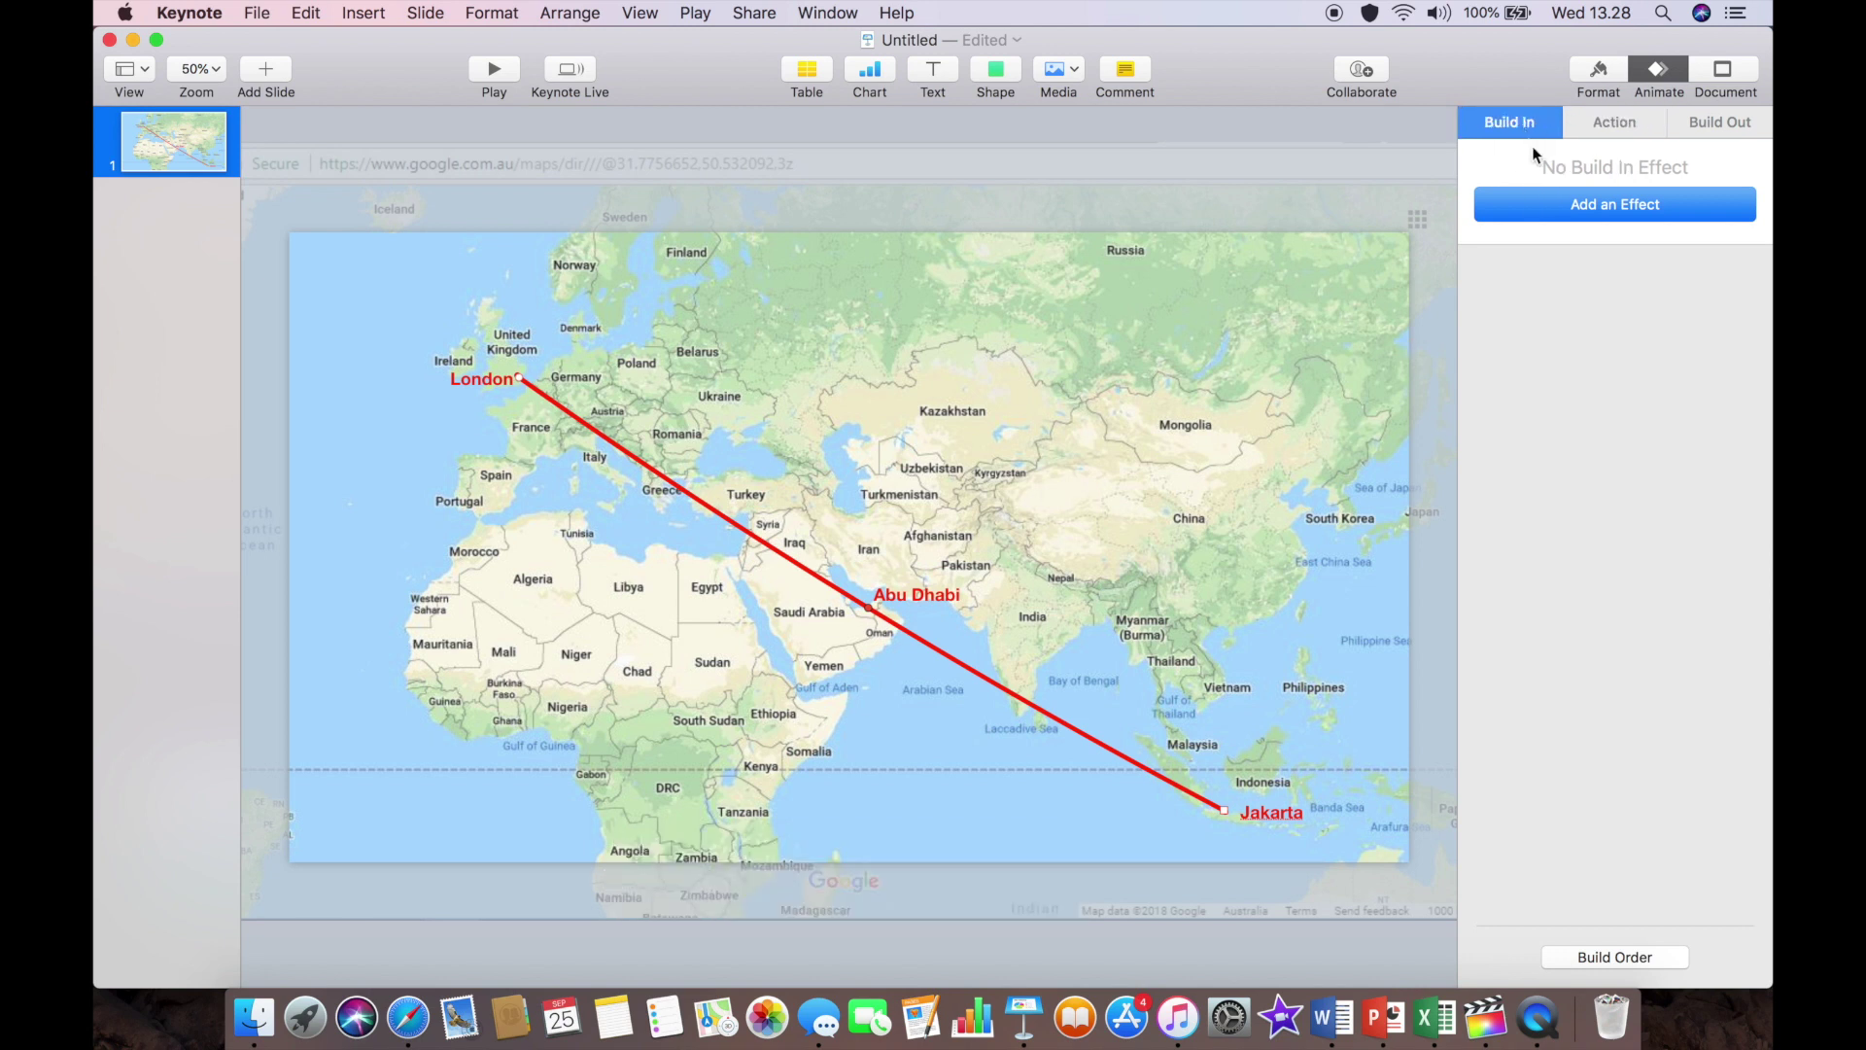
pyautogui.click(1547, 202)
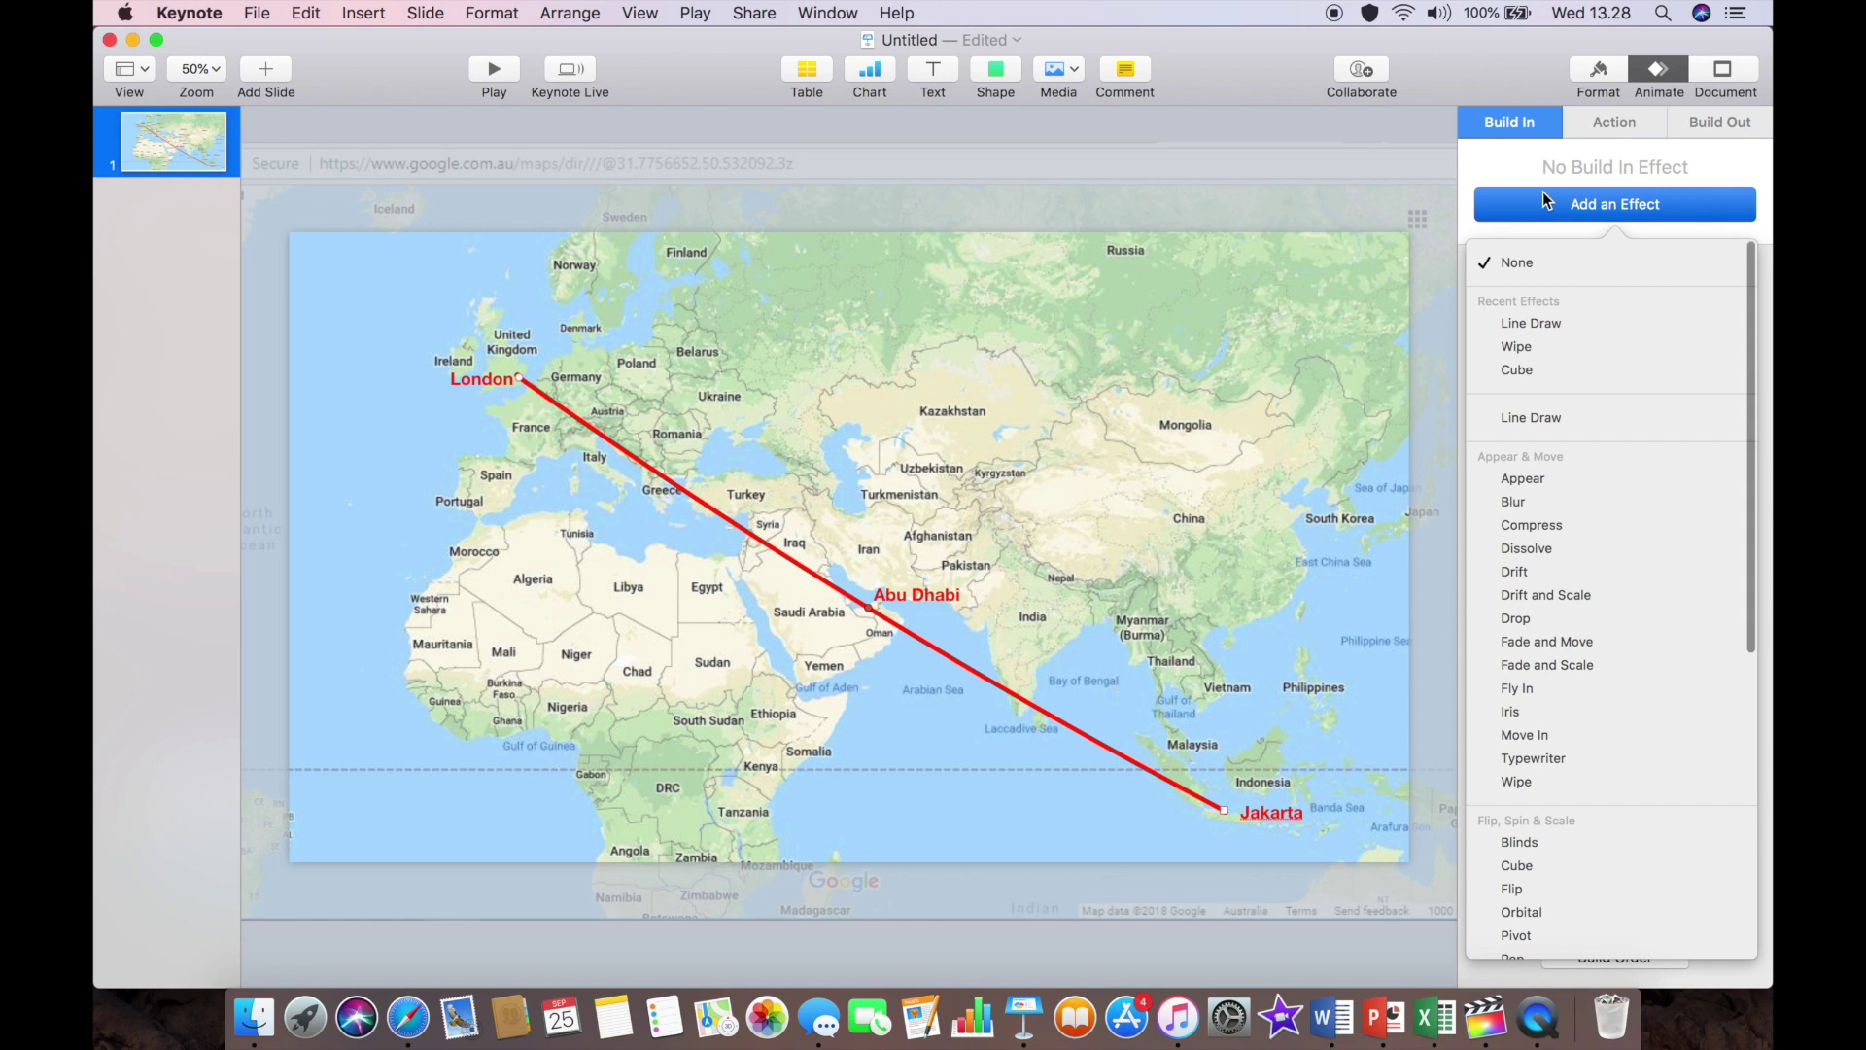
pyautogui.click(1530, 323)
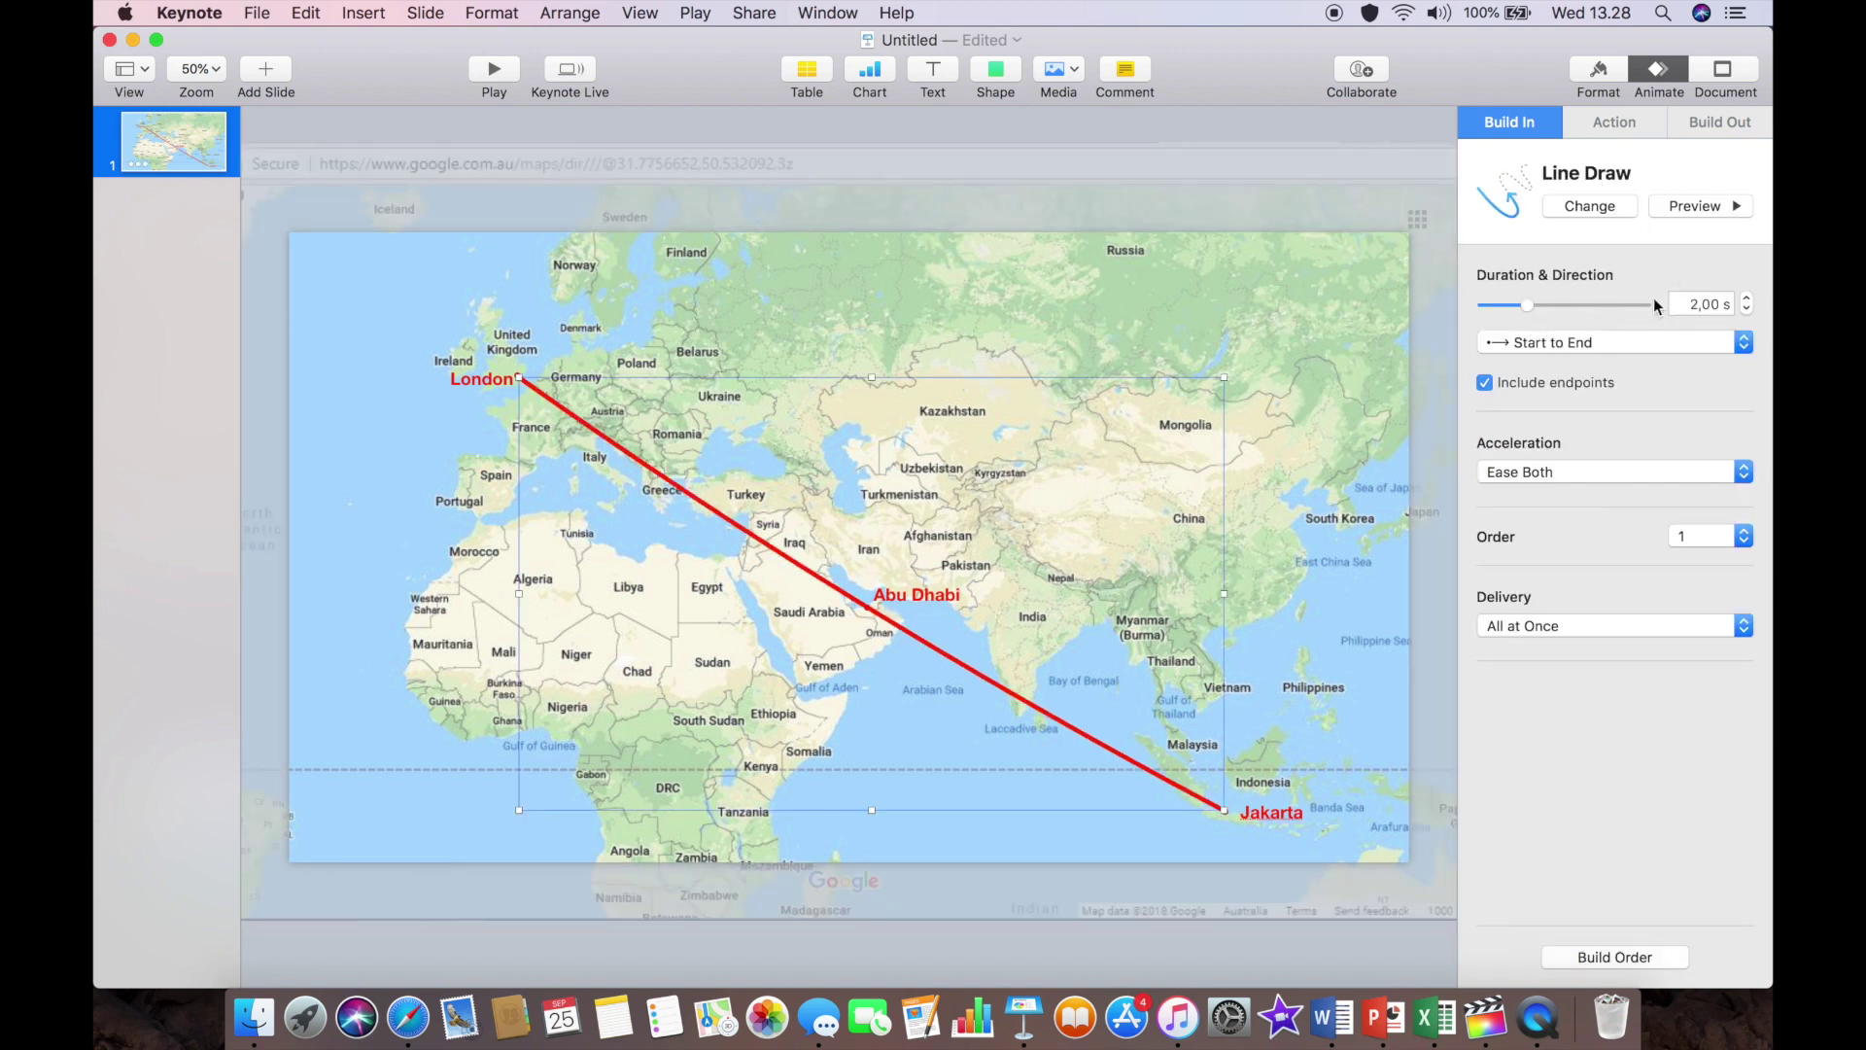
# Lengthen the Line Draw duration and change its acceleration setting, previewing the build.
pyautogui.moveTo(1528, 304); pyautogui.dragTo(1578, 311)
pyautogui.click(1534, 472)
pyautogui.click(1534, 470)
pyautogui.click(1688, 206)
pyautogui.click(1376, 307)
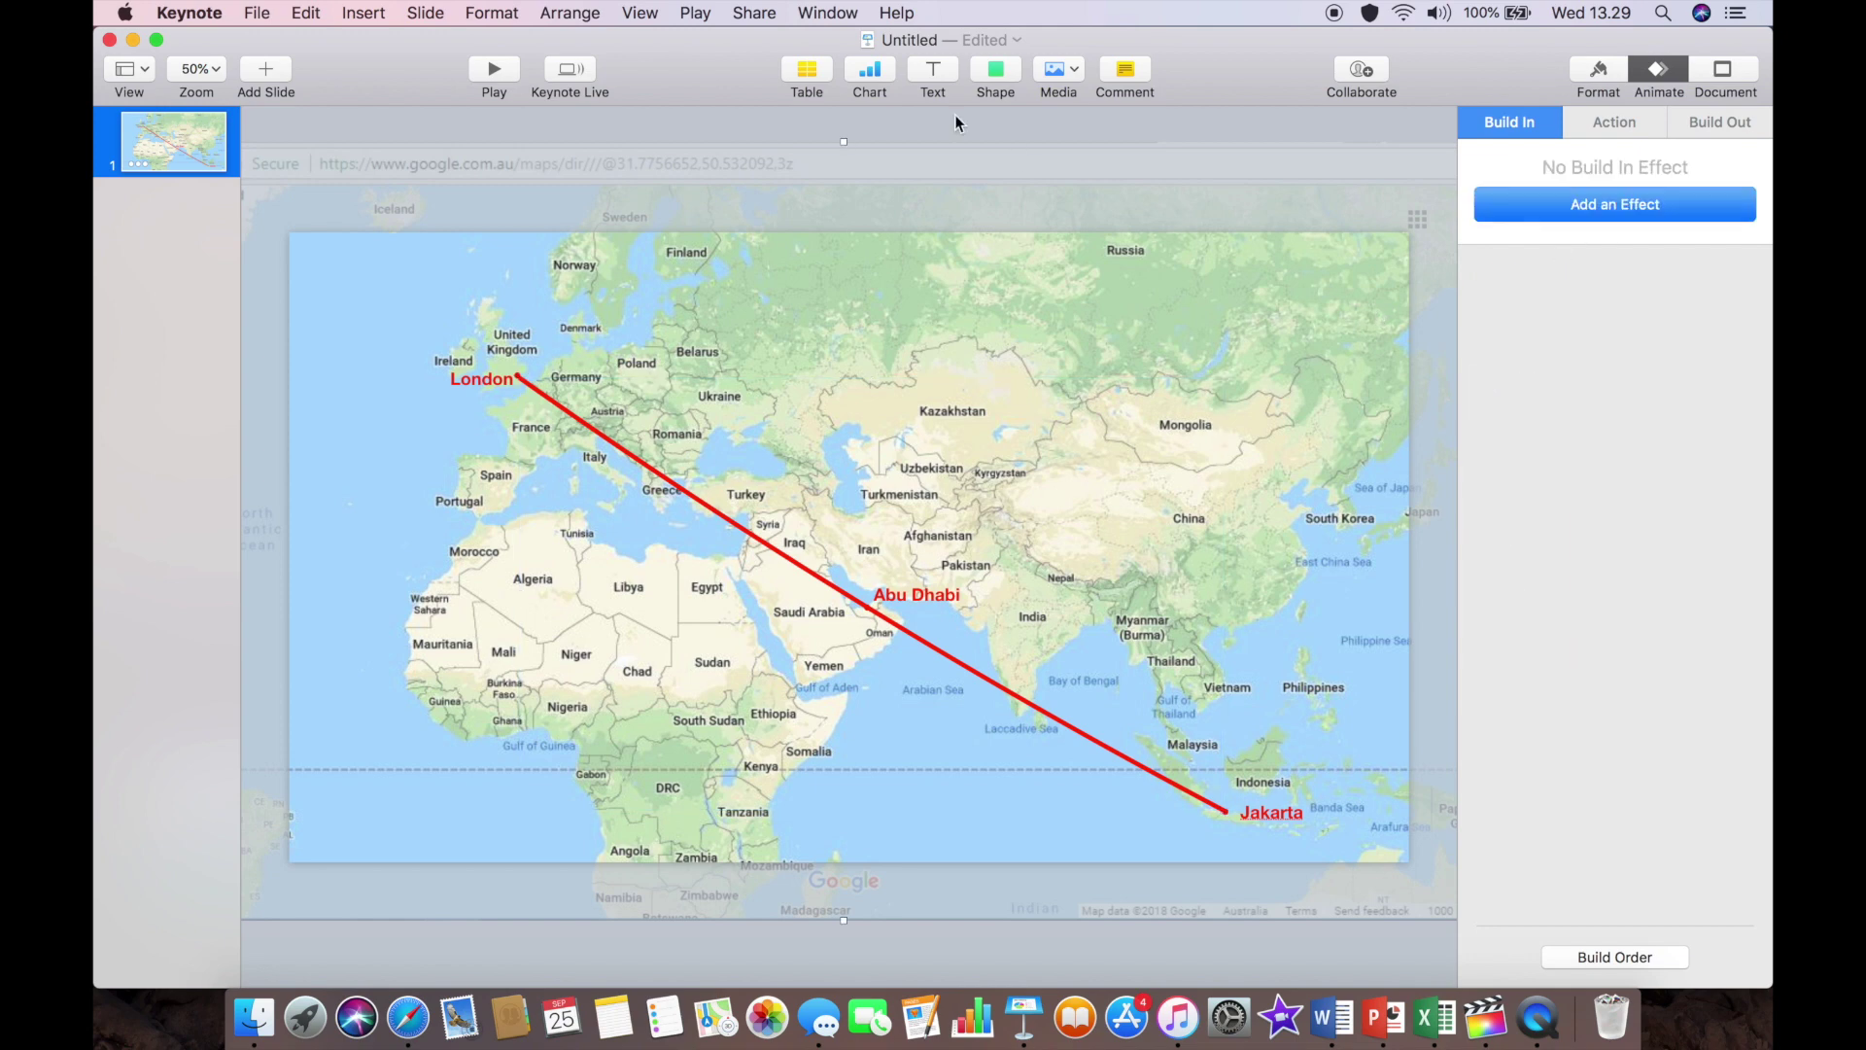
# Insert the airplane image from the moving map project folder on the Desktop.
pyautogui.click(1069, 68)
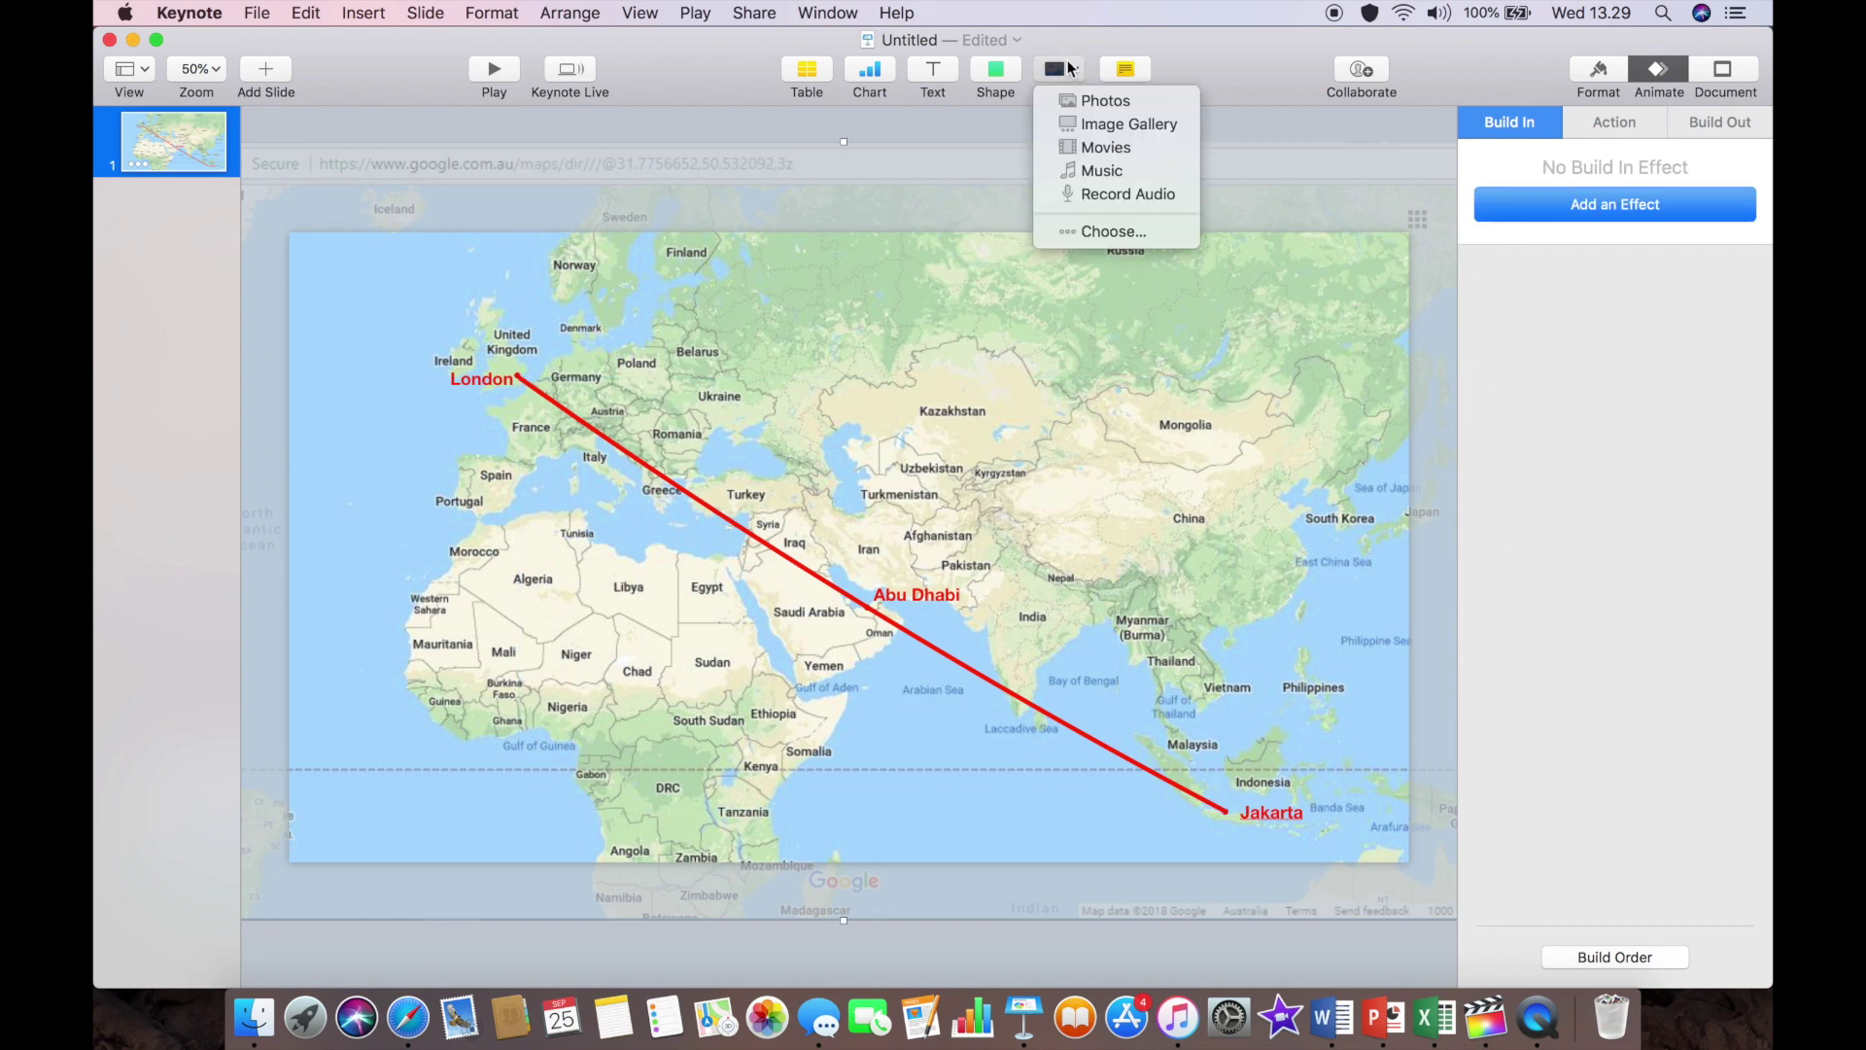
pyautogui.click(1111, 231)
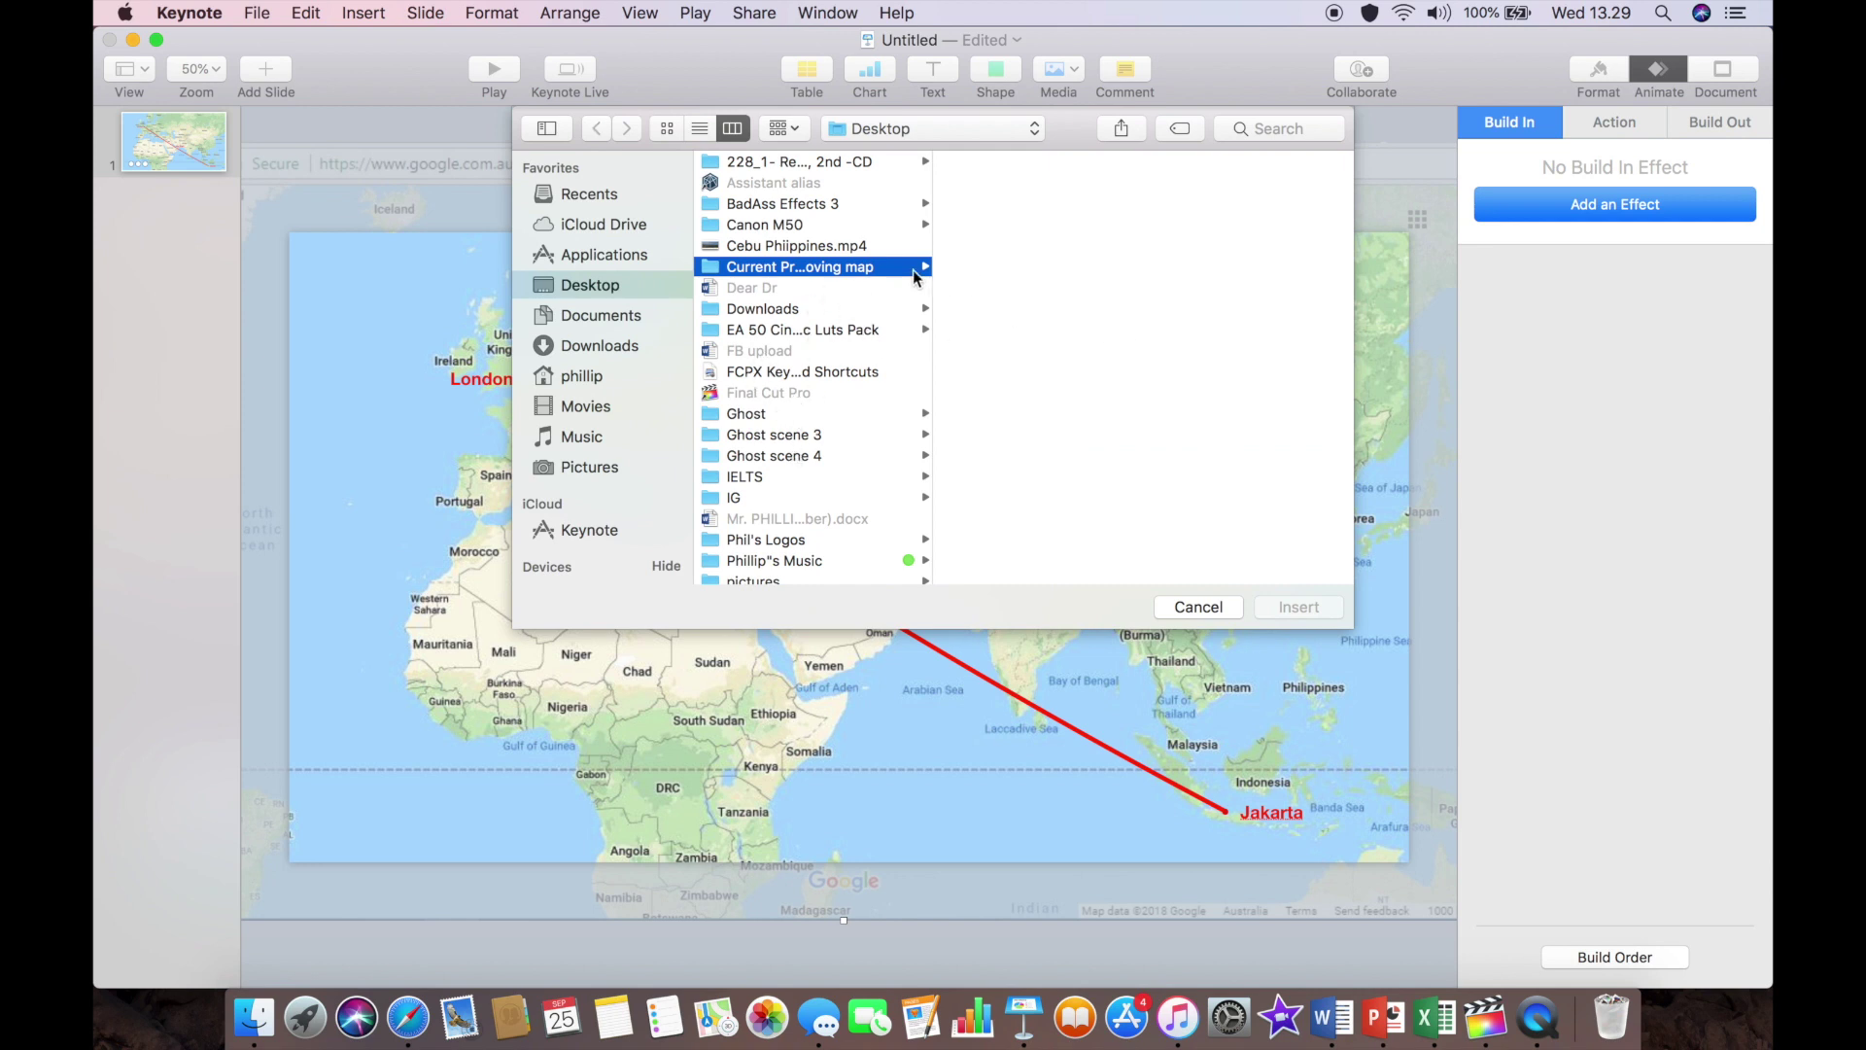
pyautogui.doubleClick(1023, 183)
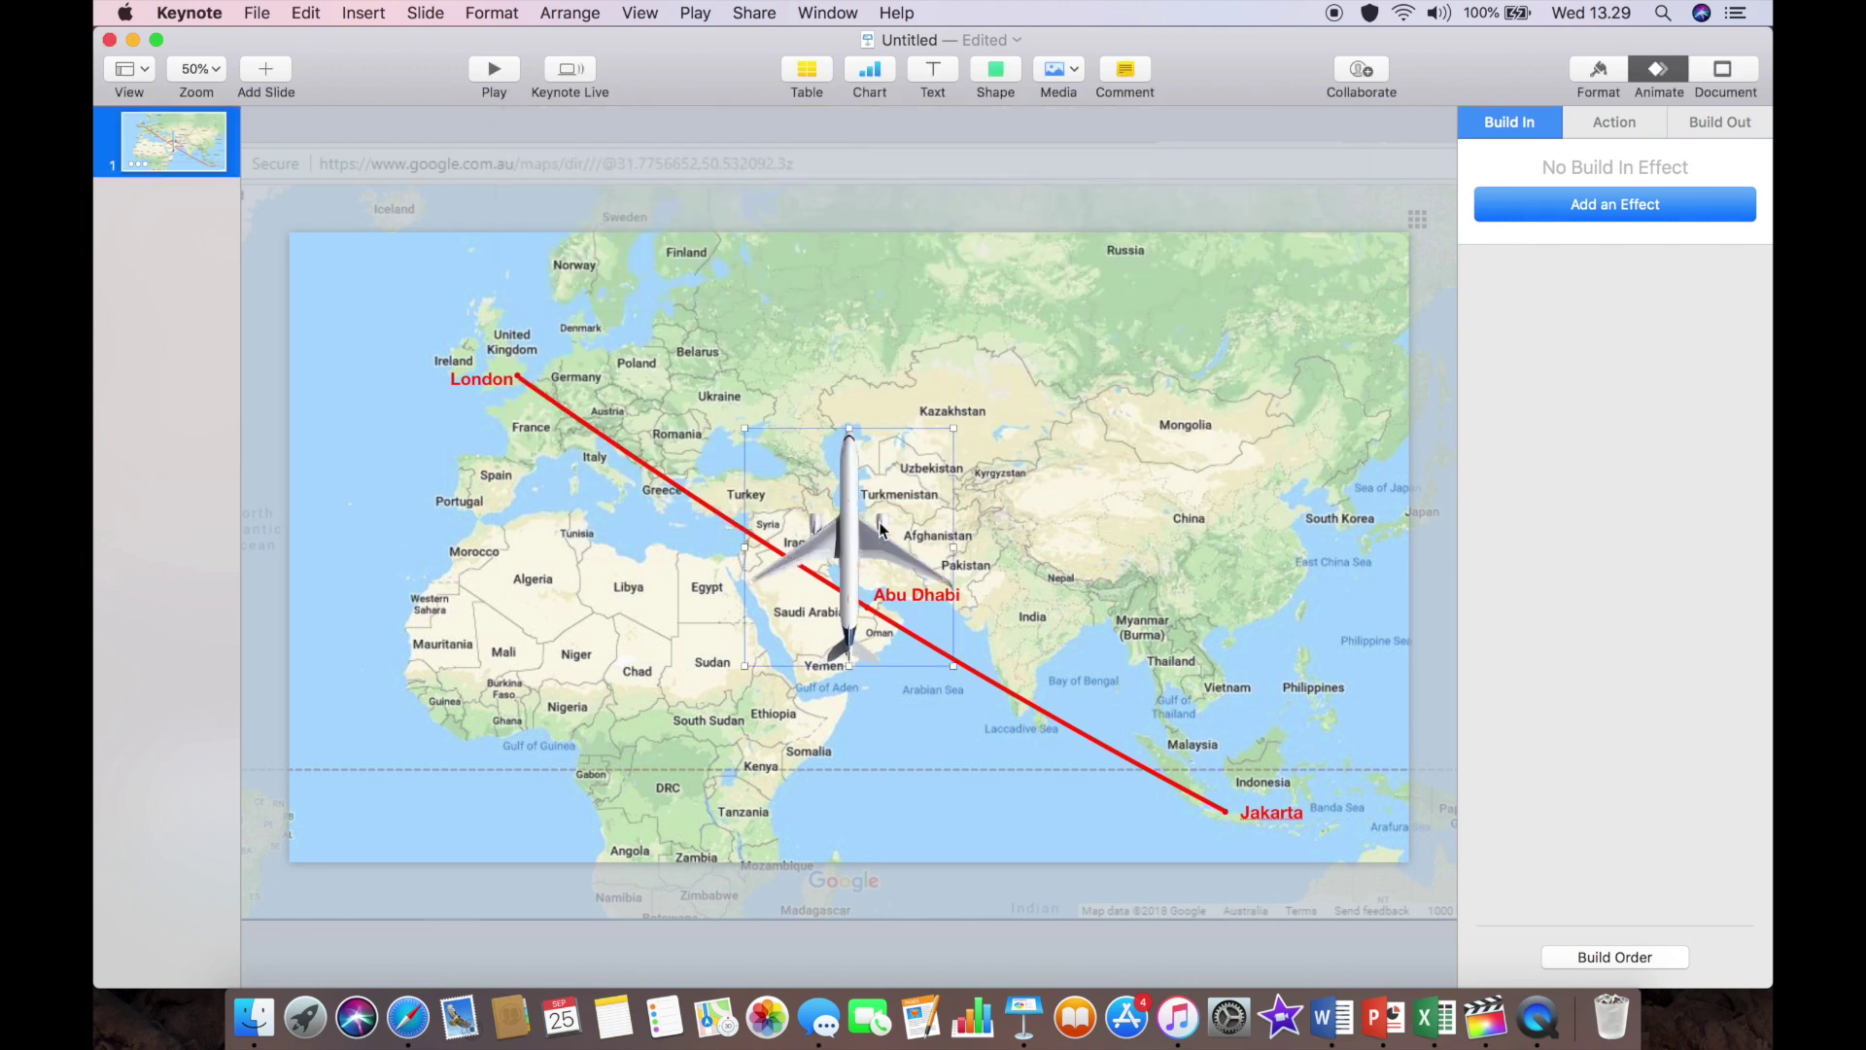
# Apply the drop-shadow image style to the airplane and place it over London, shrunk to about 117 × 134 pt.
pyautogui.click(1594, 71)
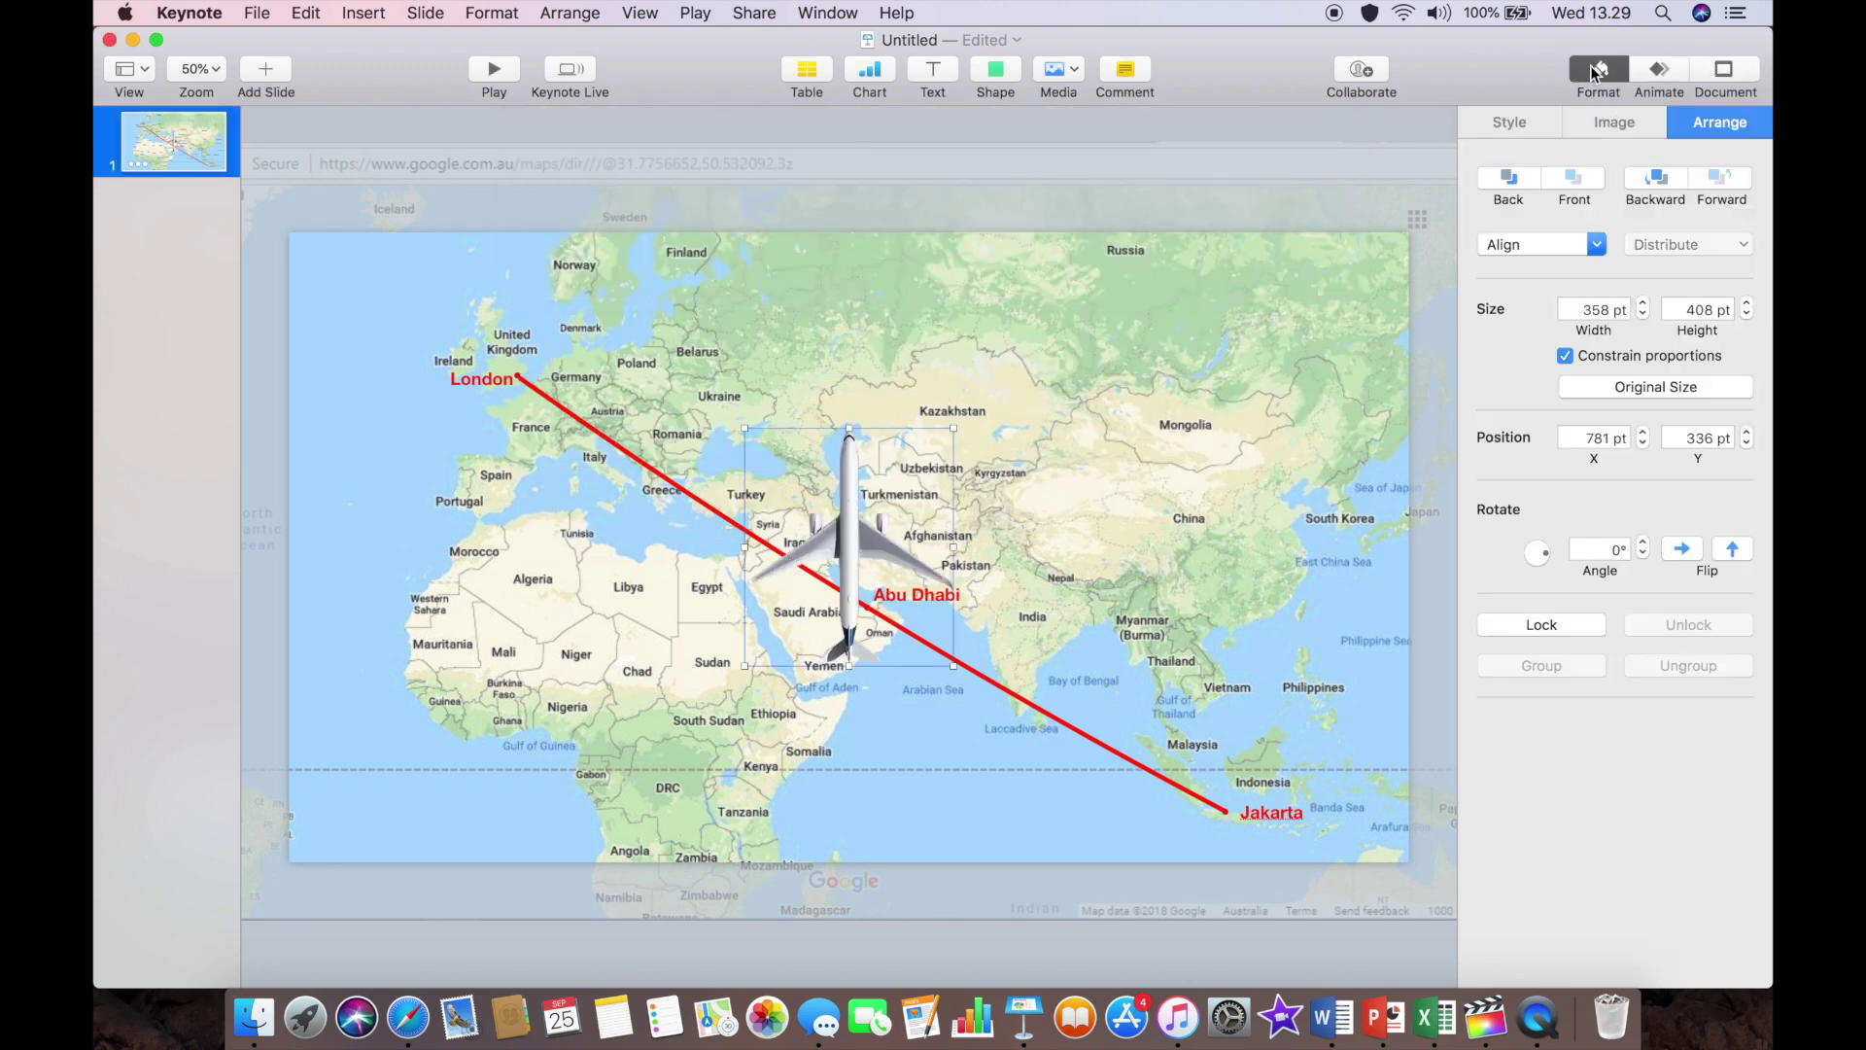
pyautogui.click(1525, 124)
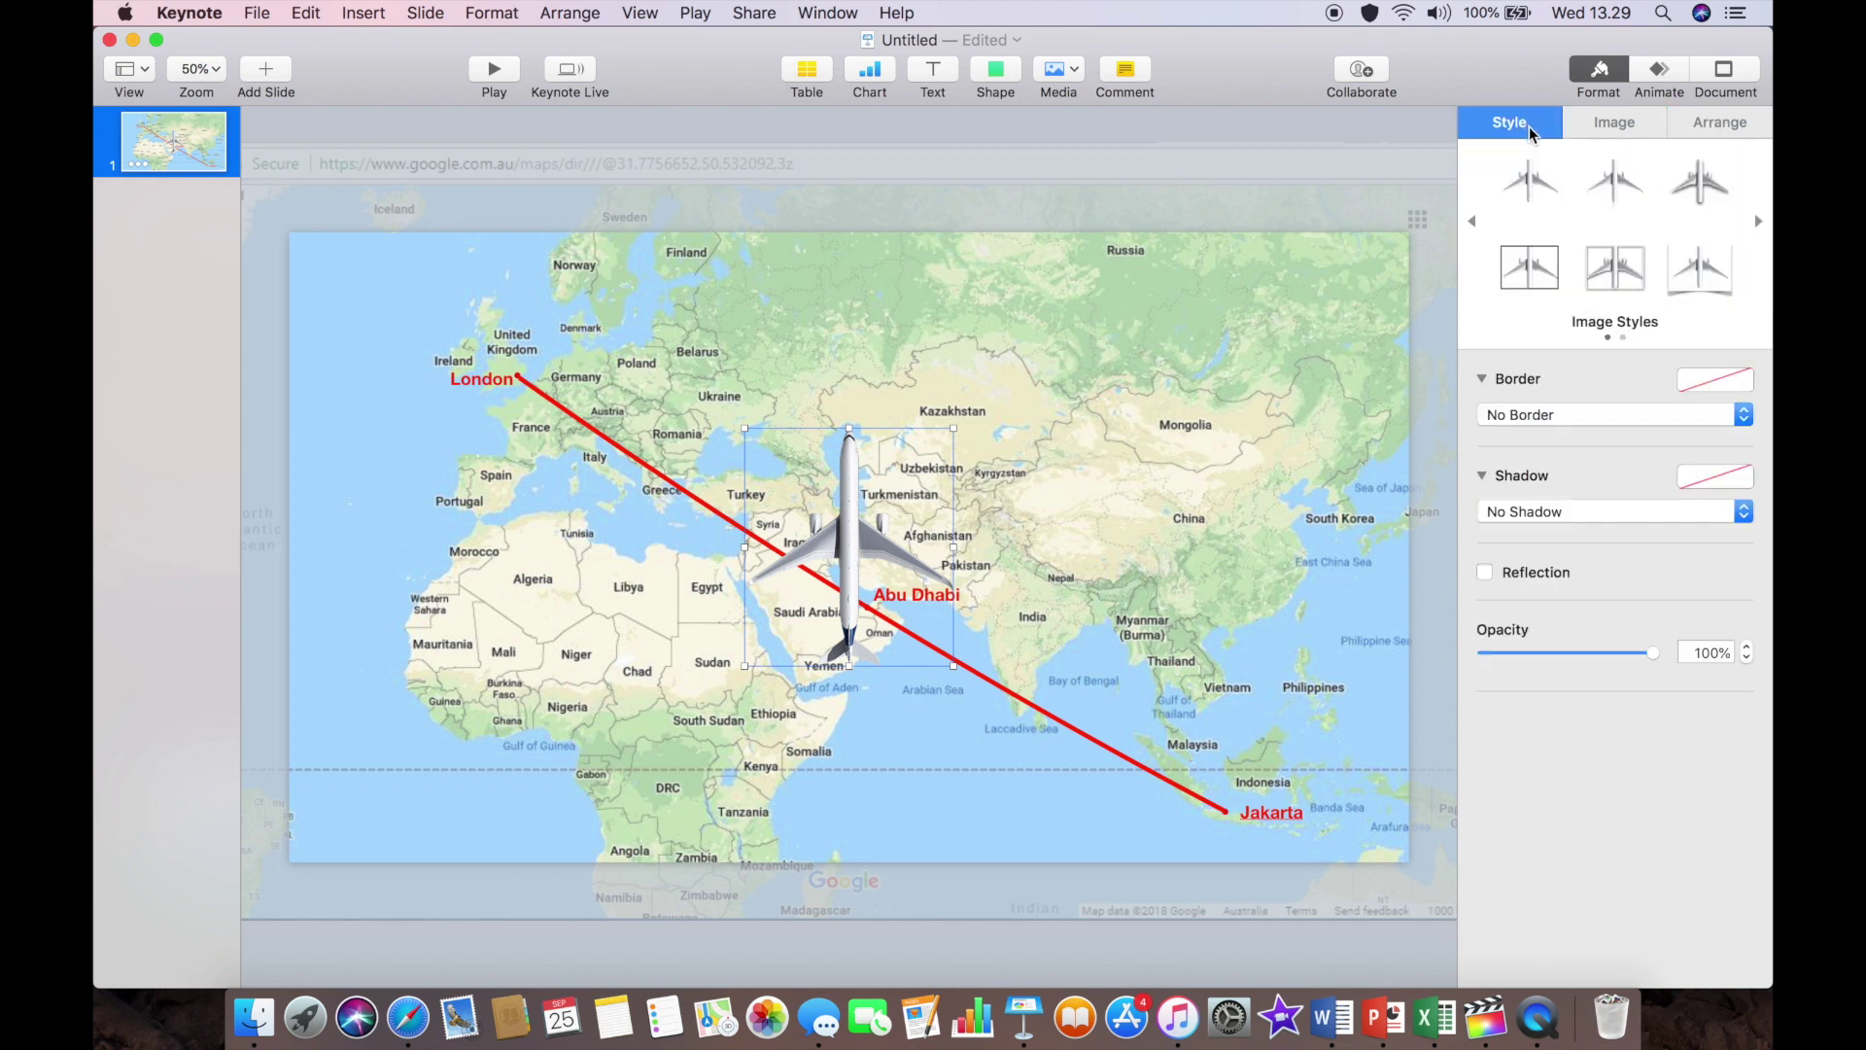
pyautogui.click(1701, 183)
pyautogui.moveTo(954, 666); pyautogui.dragTo(530, 379)
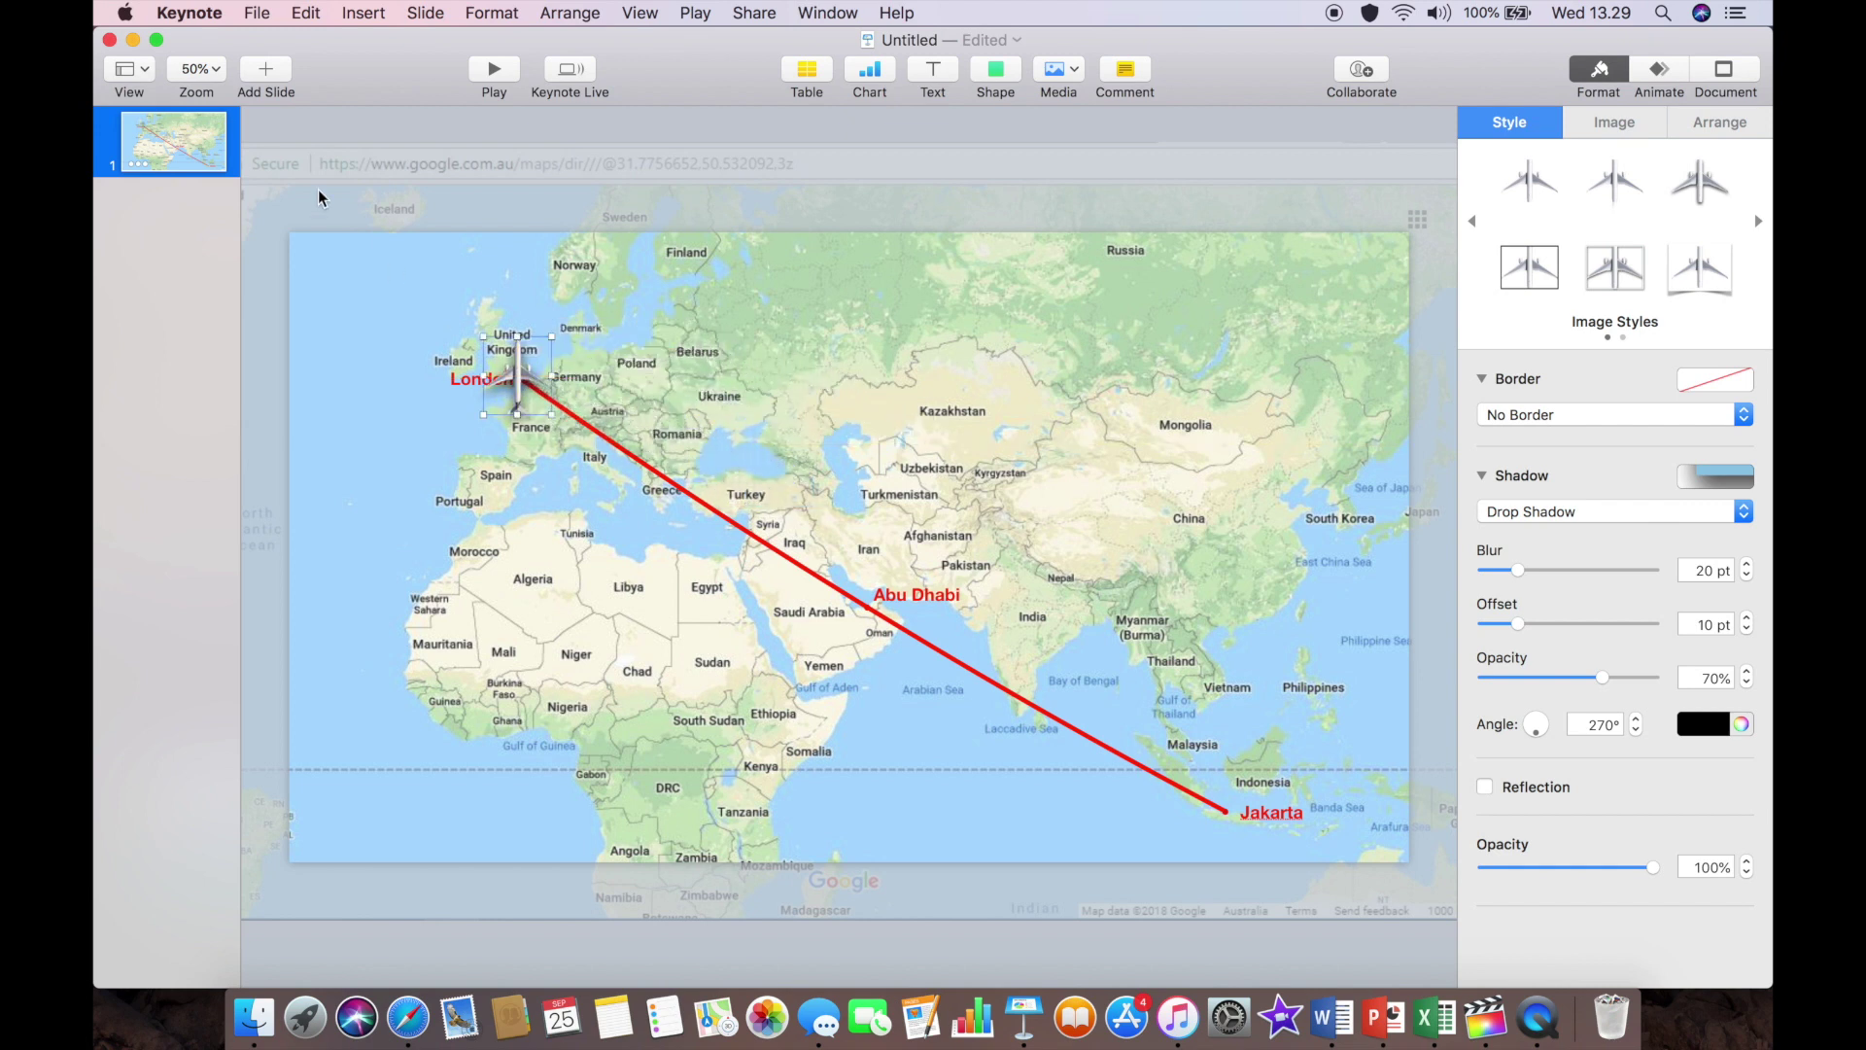
# Rotate the airplane to about 234.4° so its nose points along the red line, with its centre kept over London.
pyautogui.click(205, 71)
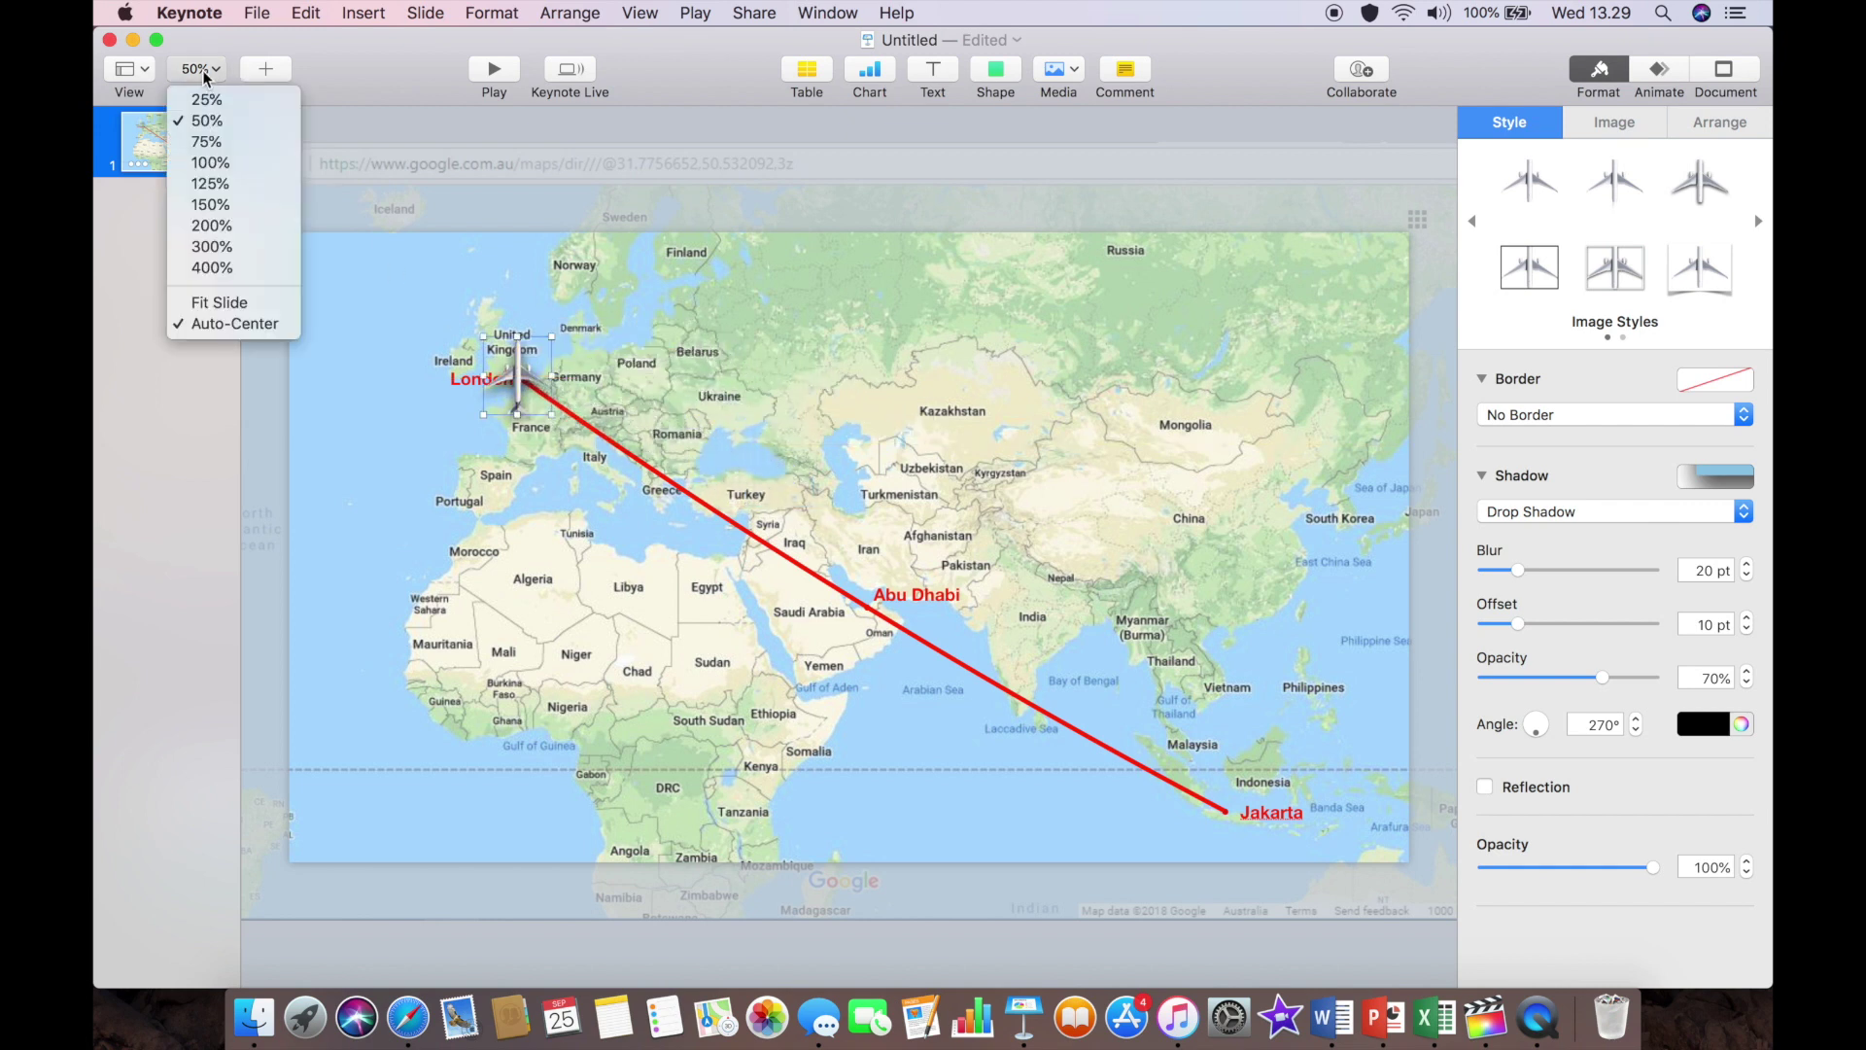
pyautogui.click(228, 207)
pyautogui.hscroll(-10, 423, 270)
pyautogui.scroll(5, 424, 271)
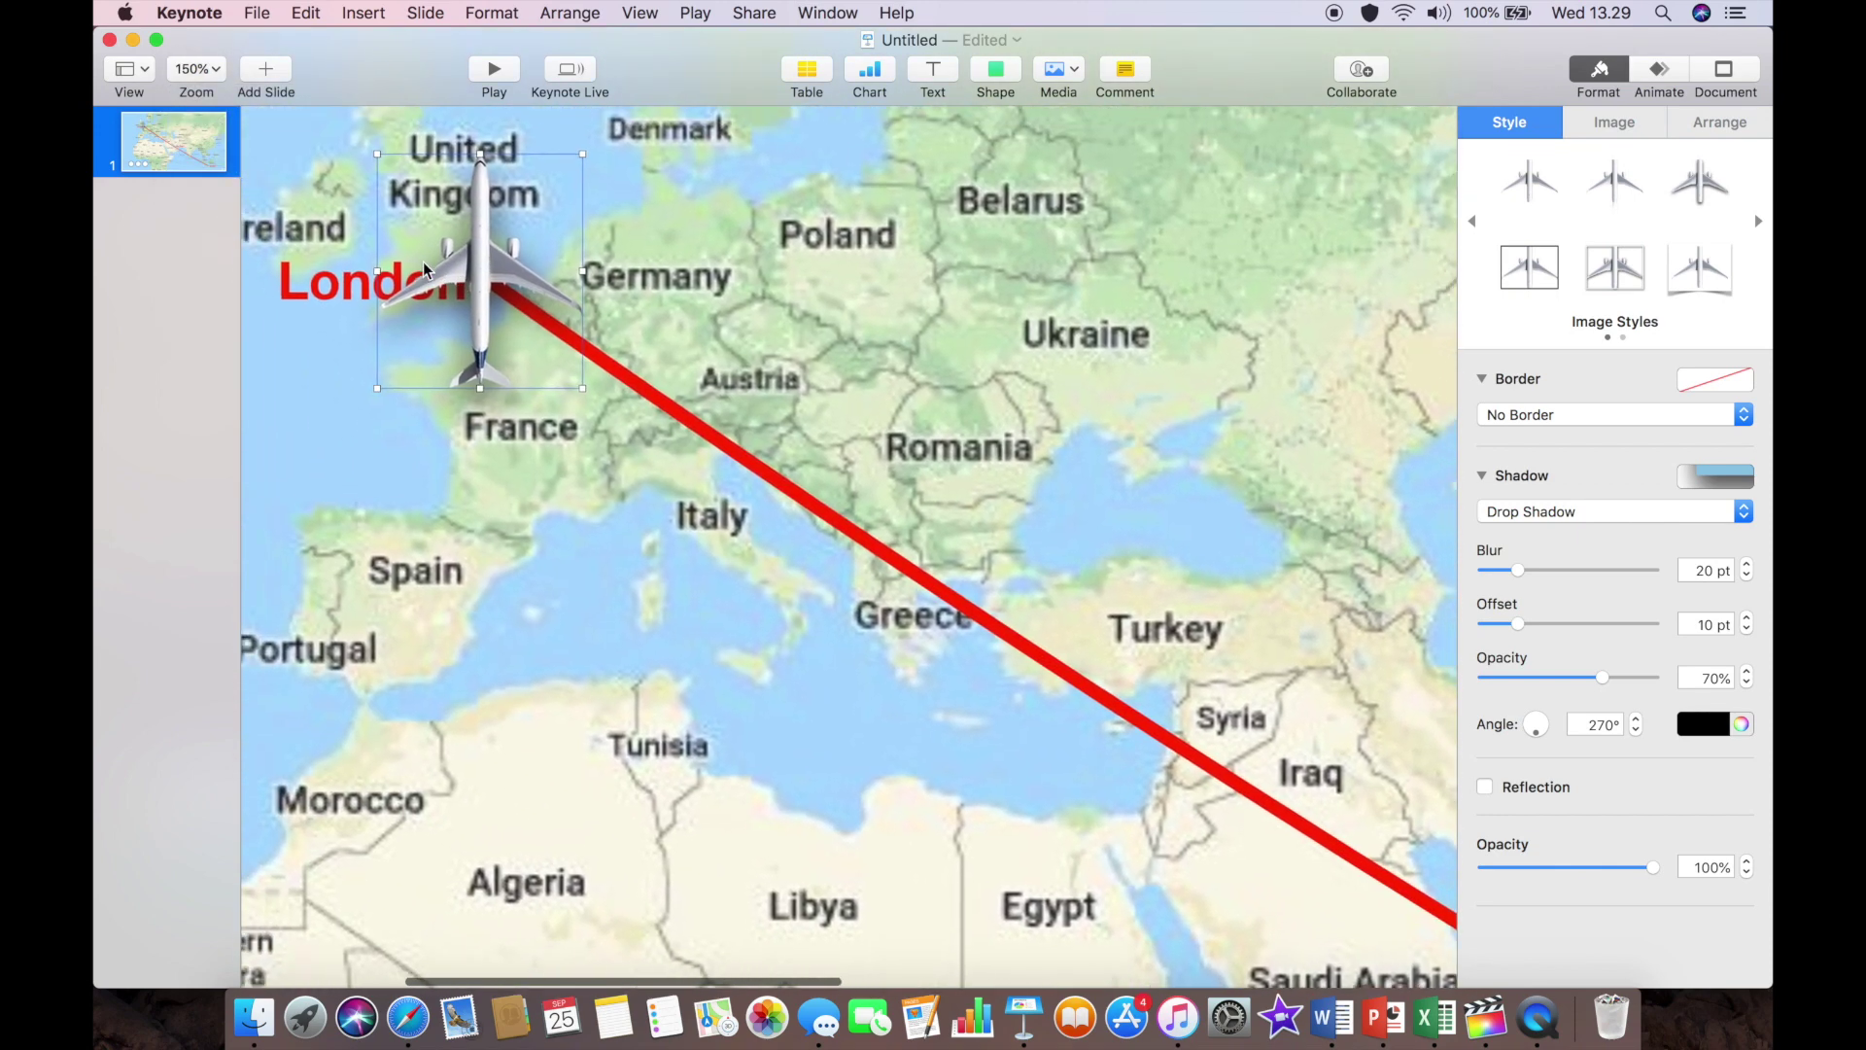
pyautogui.hscroll(-1, 424, 270)
pyautogui.scroll(1, 424, 270)
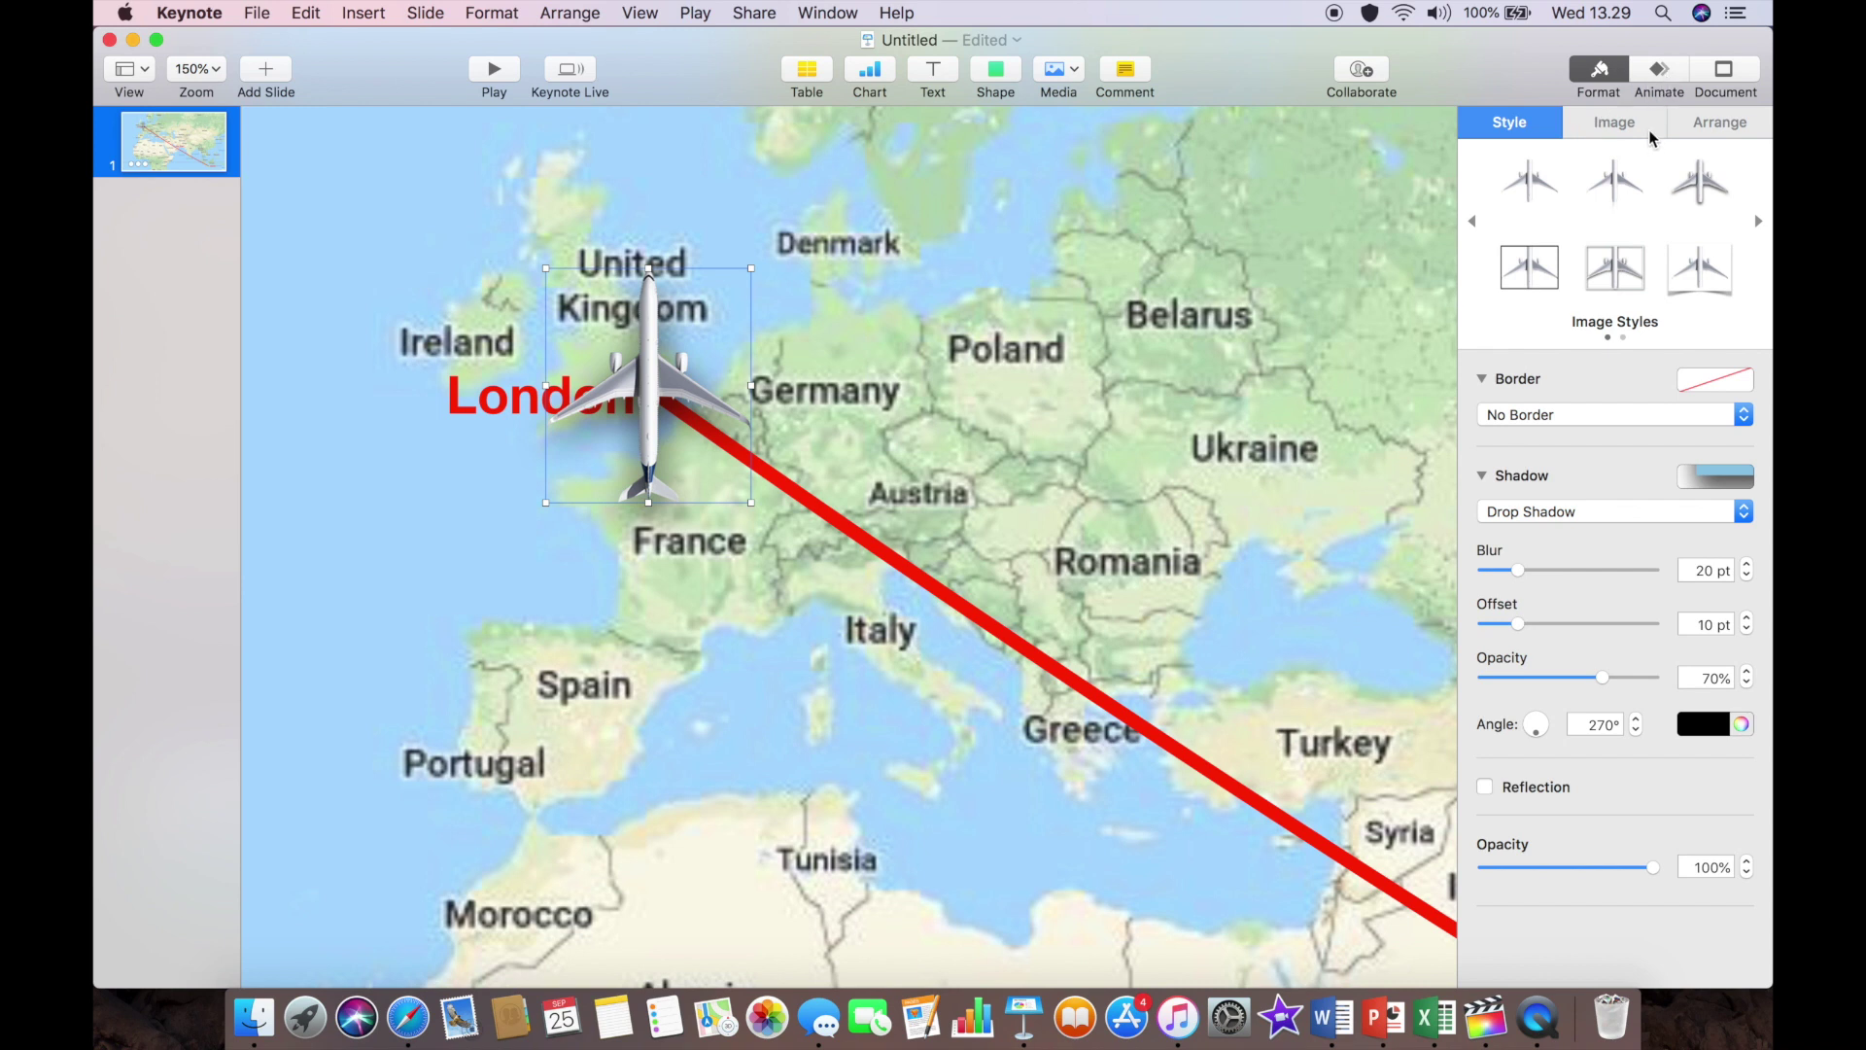
pyautogui.click(1716, 126)
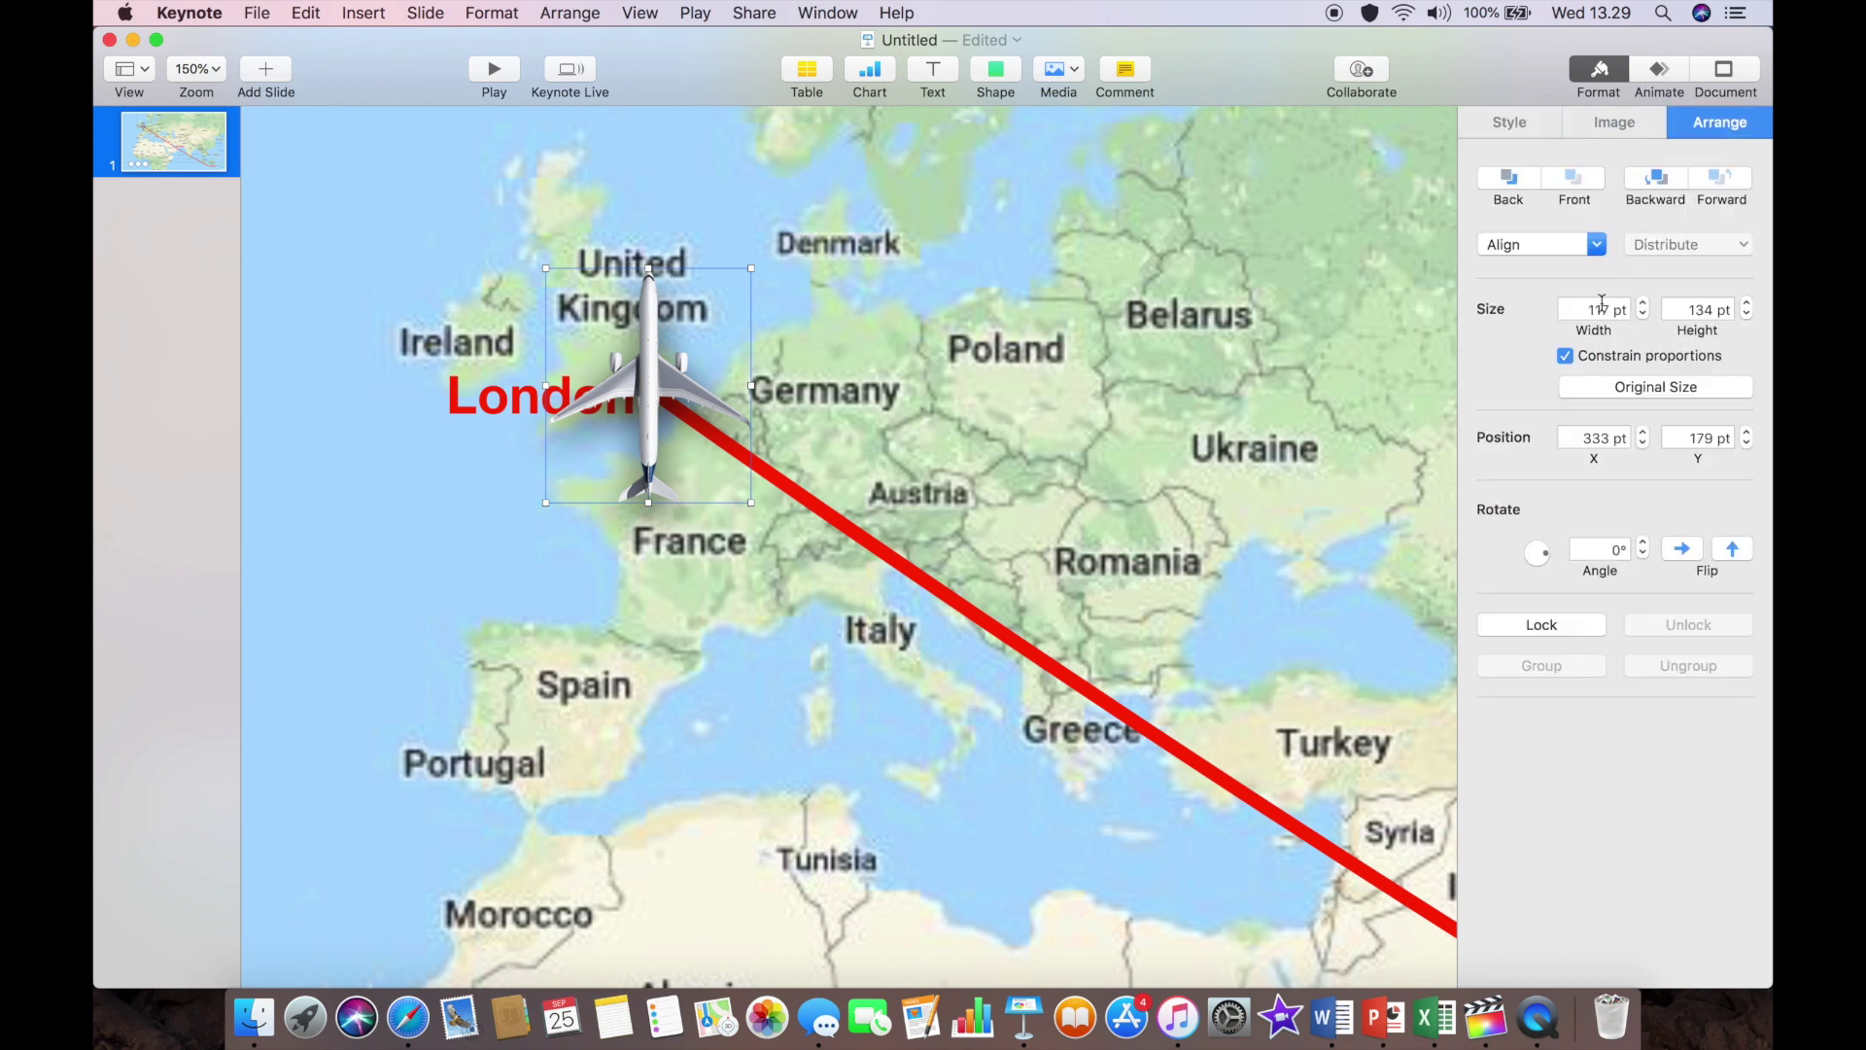
pyautogui.moveTo(1542, 552); pyautogui.dragTo(1470, 645)
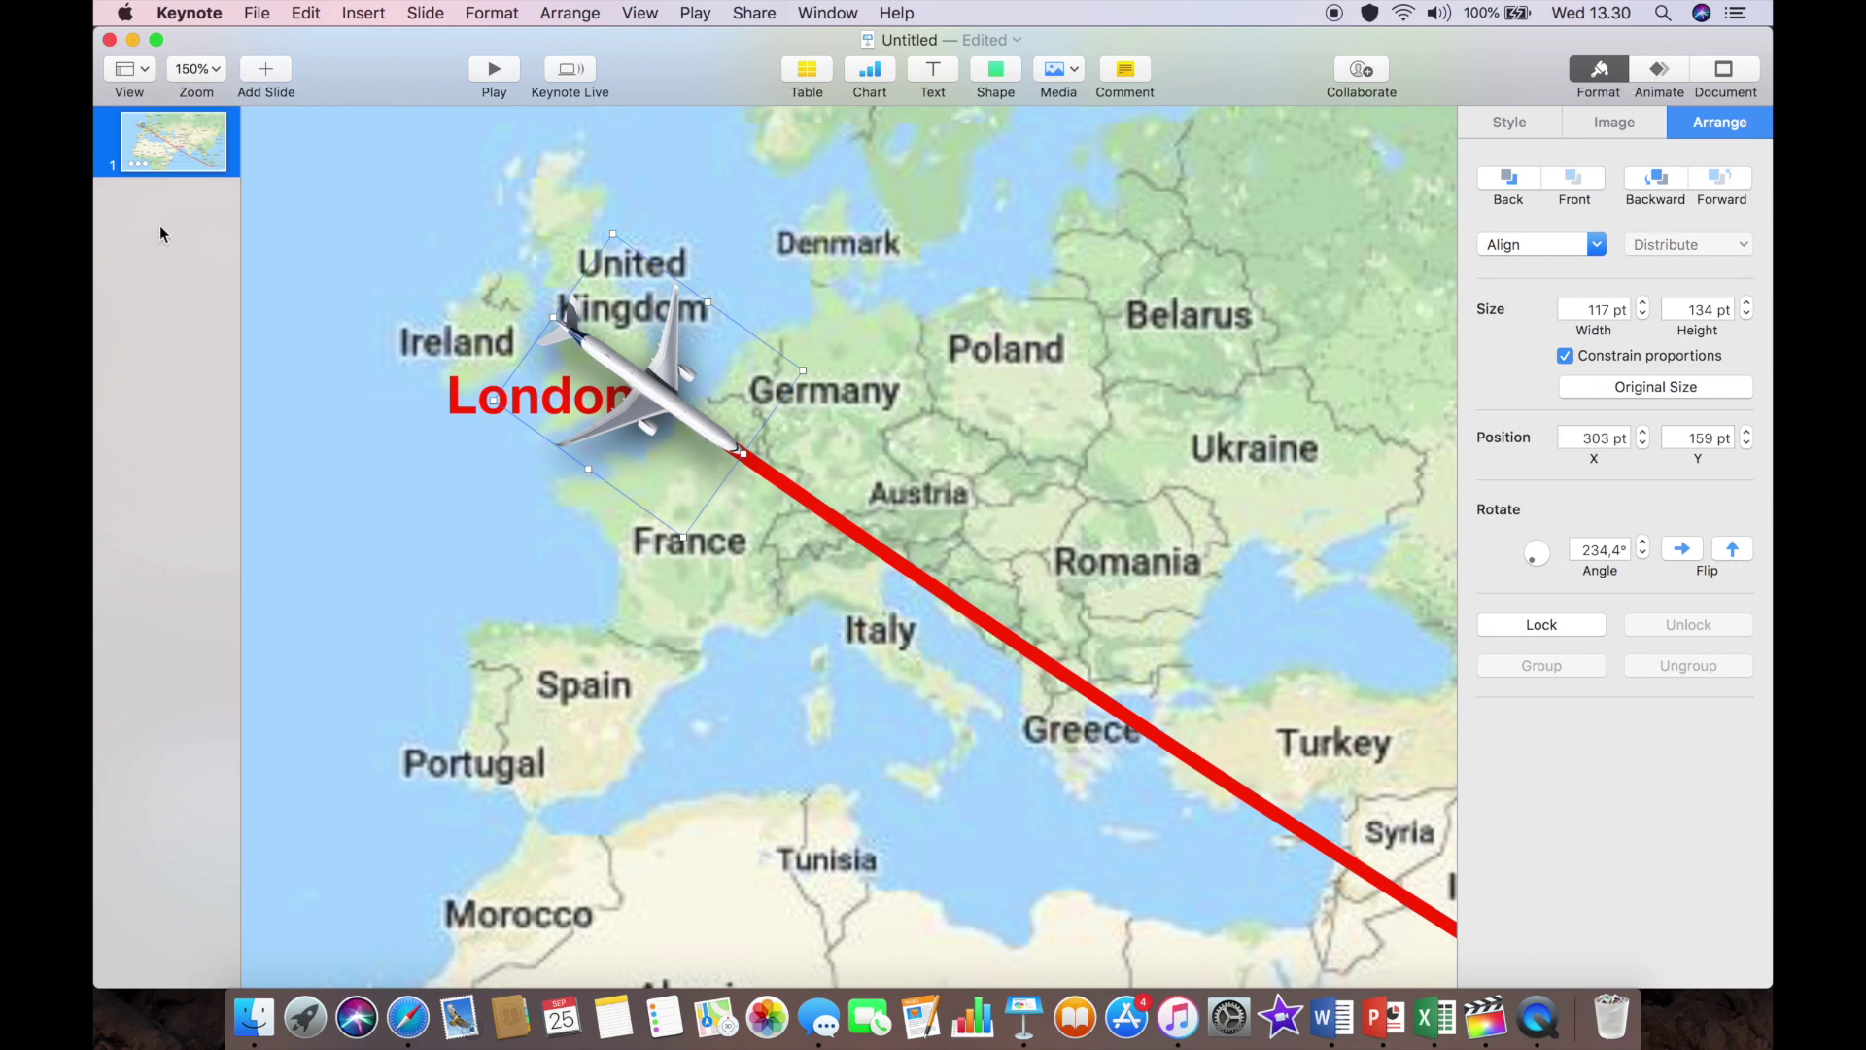
# Add a Move action taking the airplane from London to Jakarta, with its motion path bent through Abu Dhabi along the red line.
pyautogui.click(198, 75)
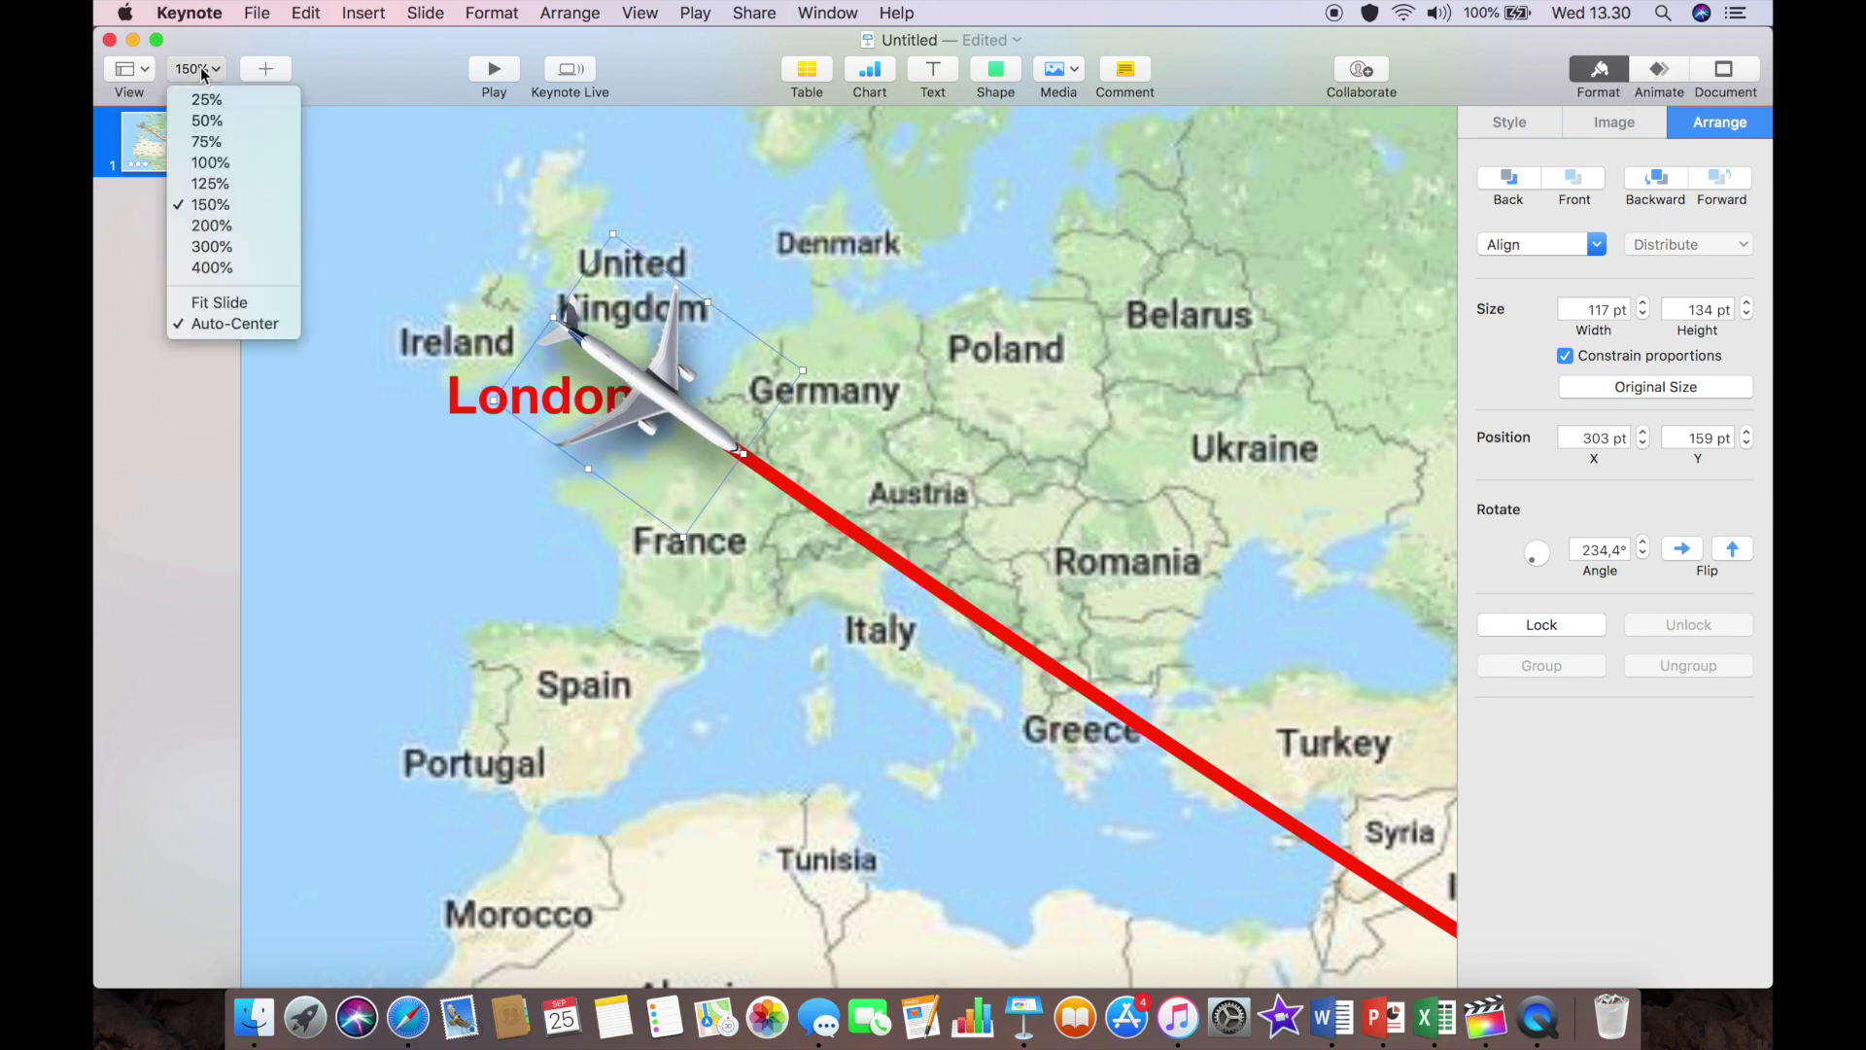
pyautogui.click(216, 127)
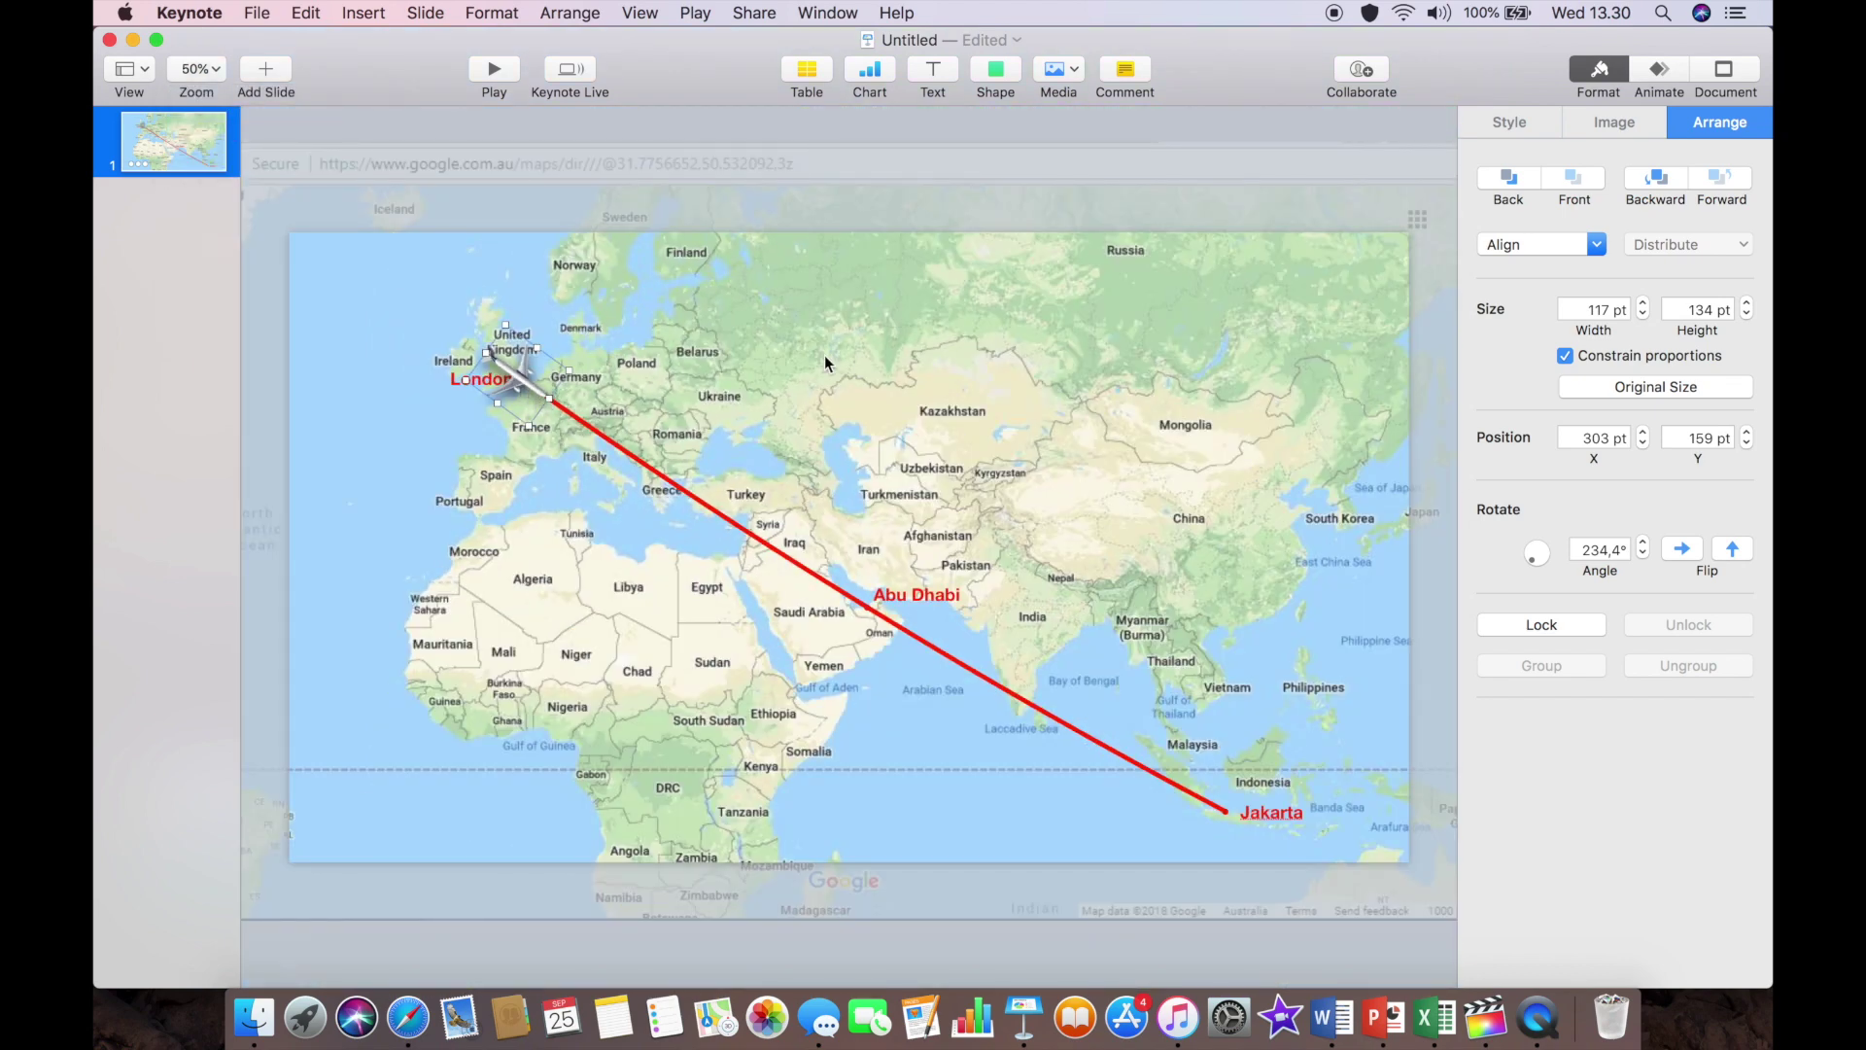
pyautogui.click(1660, 72)
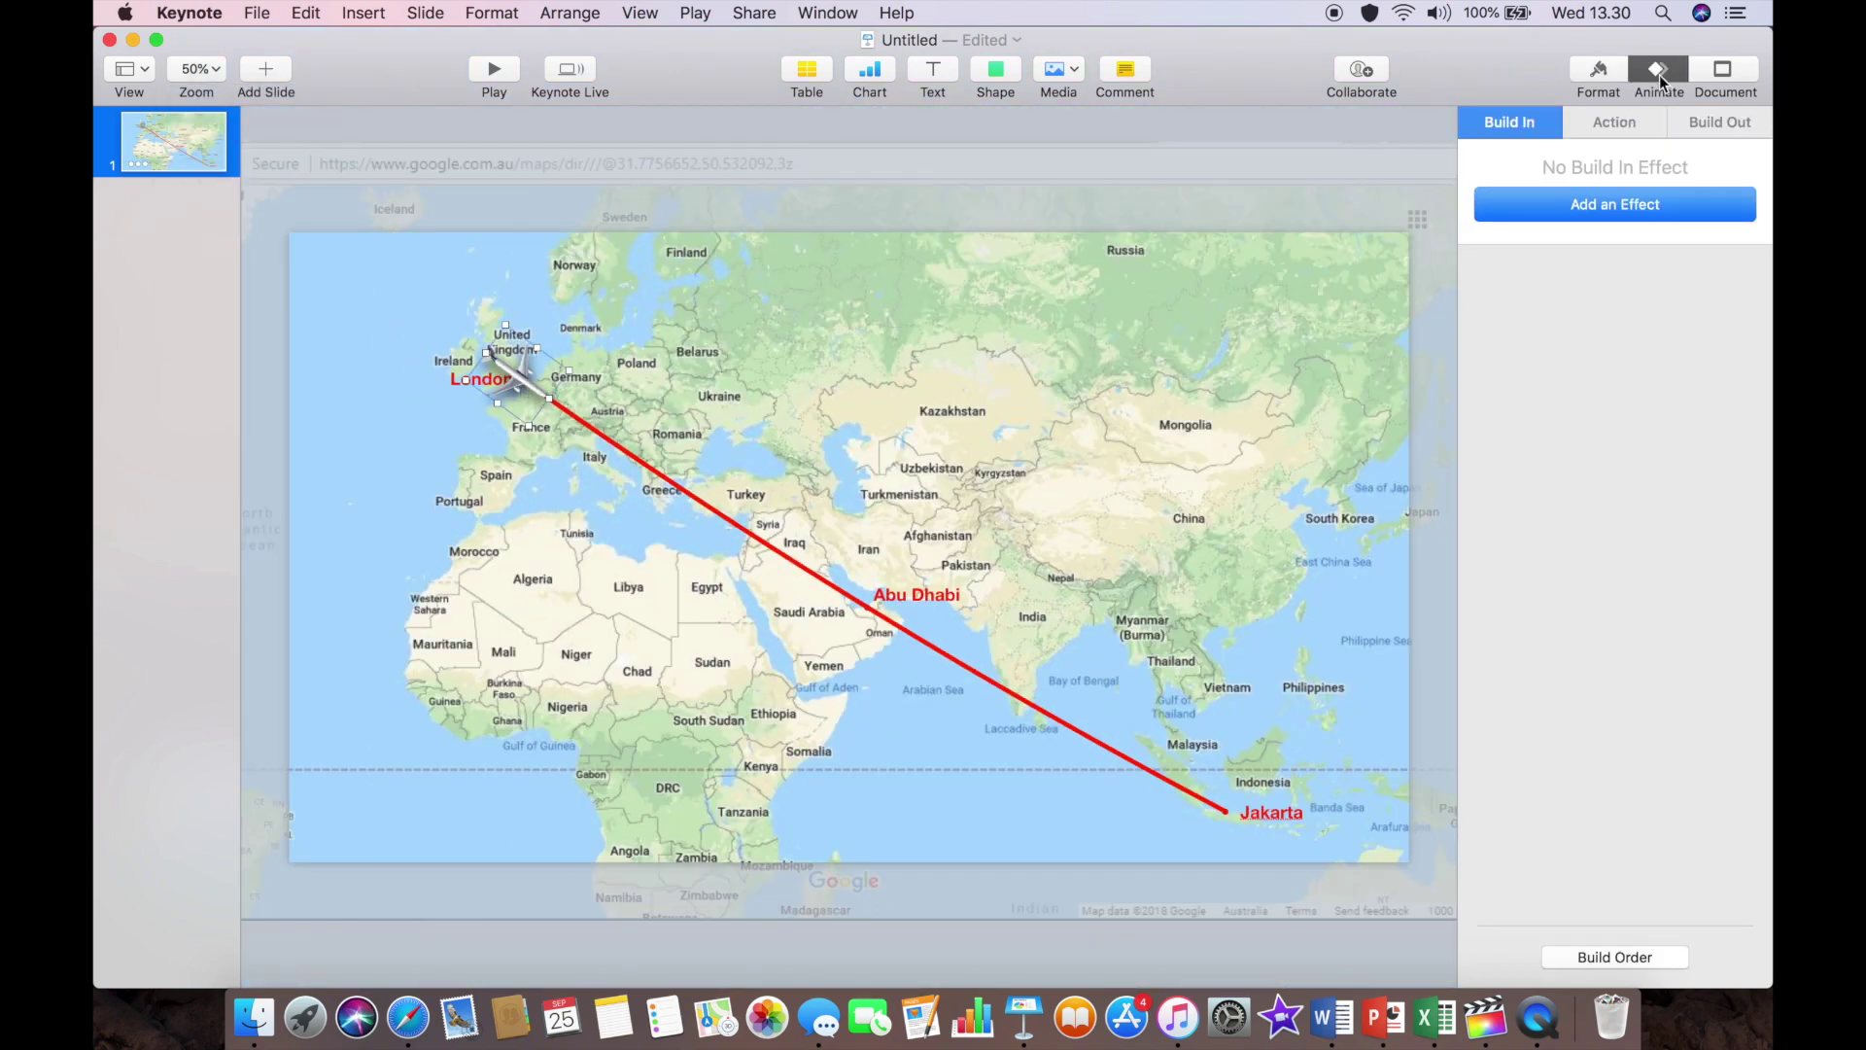
pyautogui.click(1613, 120)
pyautogui.click(1594, 204)
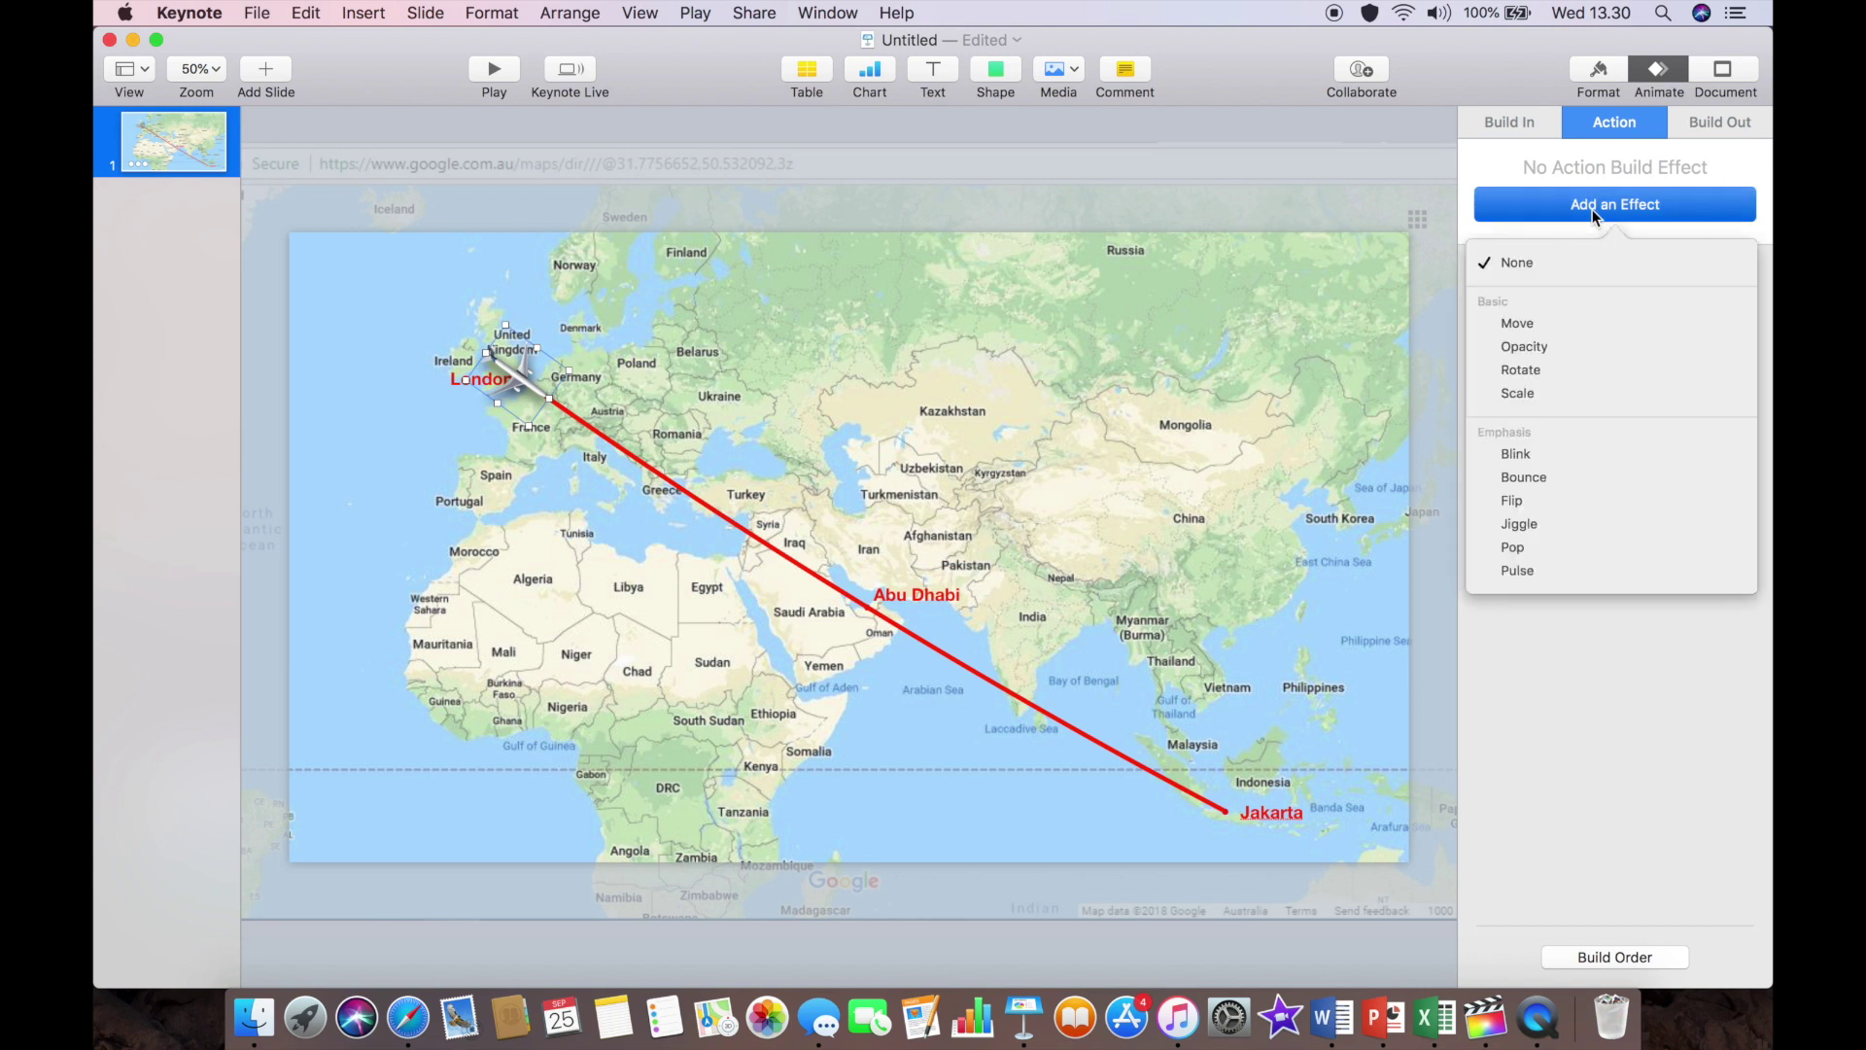
pyautogui.click(1536, 325)
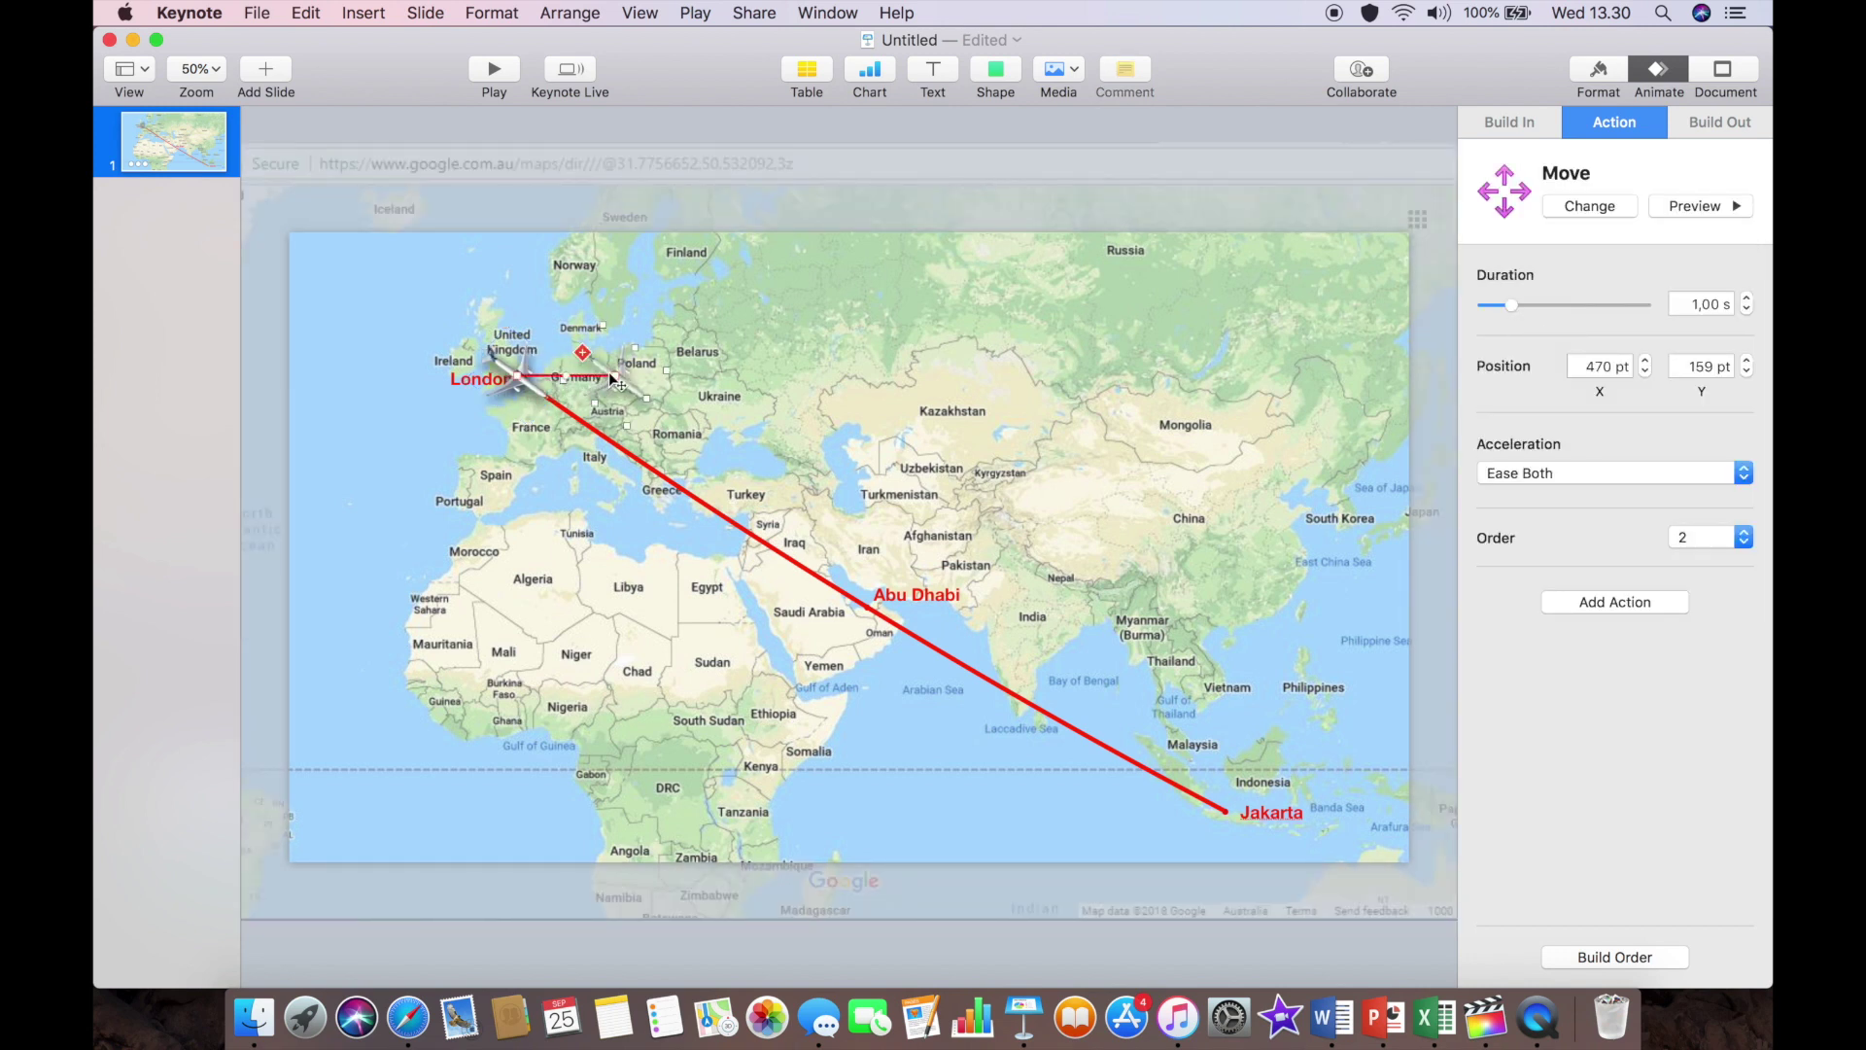
pyautogui.moveTo(618, 380); pyautogui.dragTo(1225, 809)
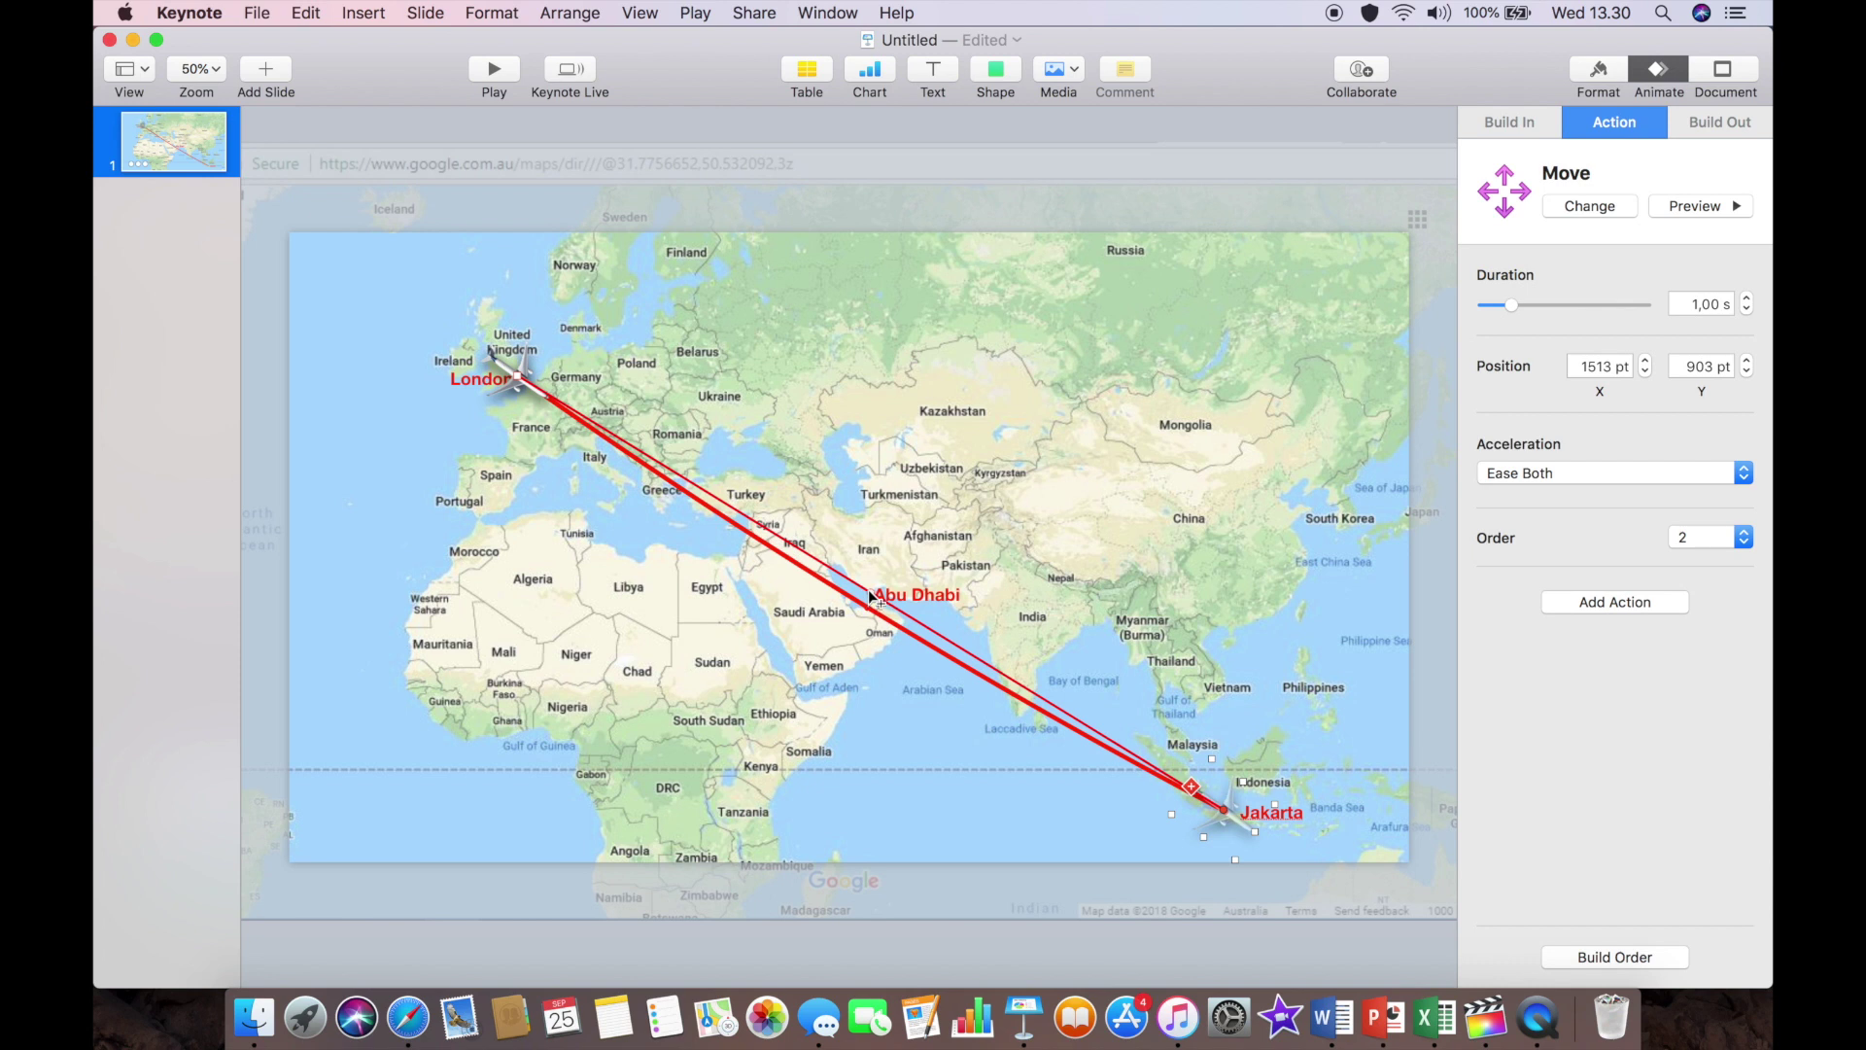
pyautogui.moveTo(872, 598); pyautogui.dragTo(868, 614)
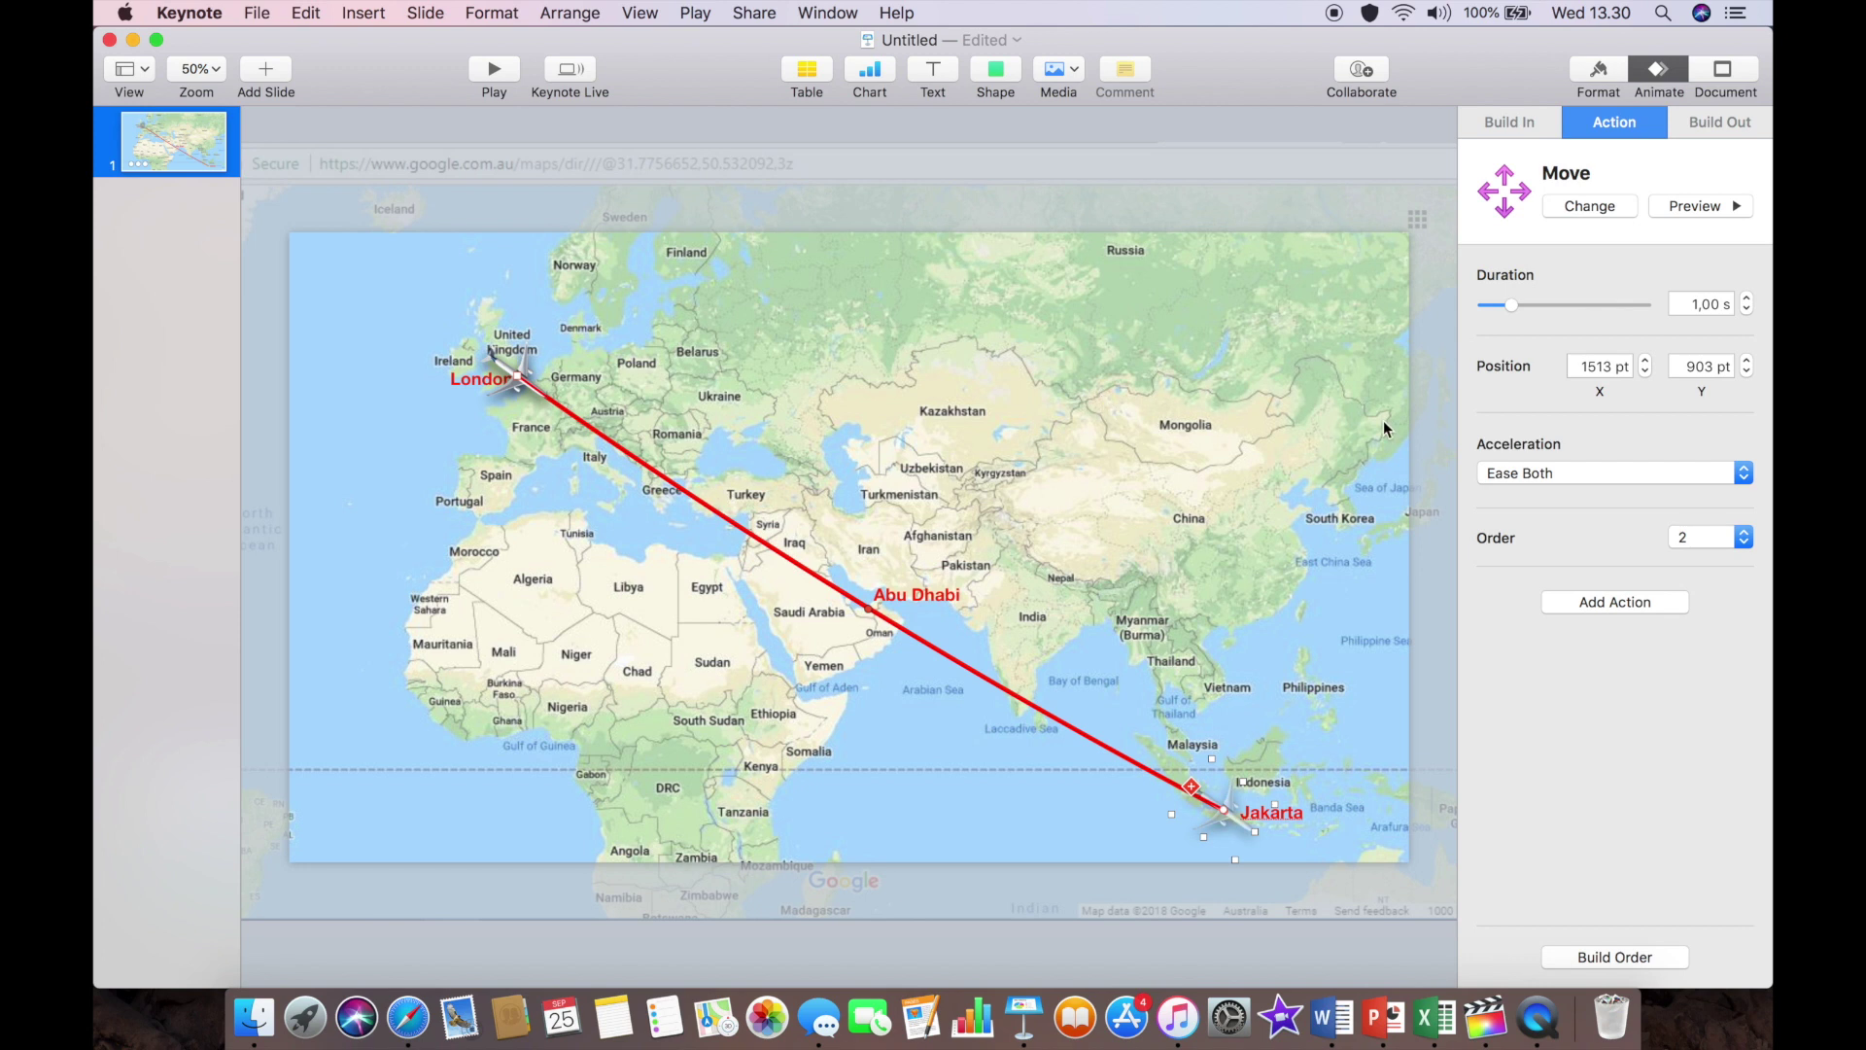
# Set the airplane's Move action to a duration of 10 s with acceleration None.
pyautogui.moveTo(1512, 306); pyautogui.dragTo(1586, 332)
pyautogui.click(1537, 478)
pyautogui.click(1537, 474)
# Add a Rotate action to the airplane at its Jakarta end position, turning counterclockwise.
pyautogui.click(196, 70)
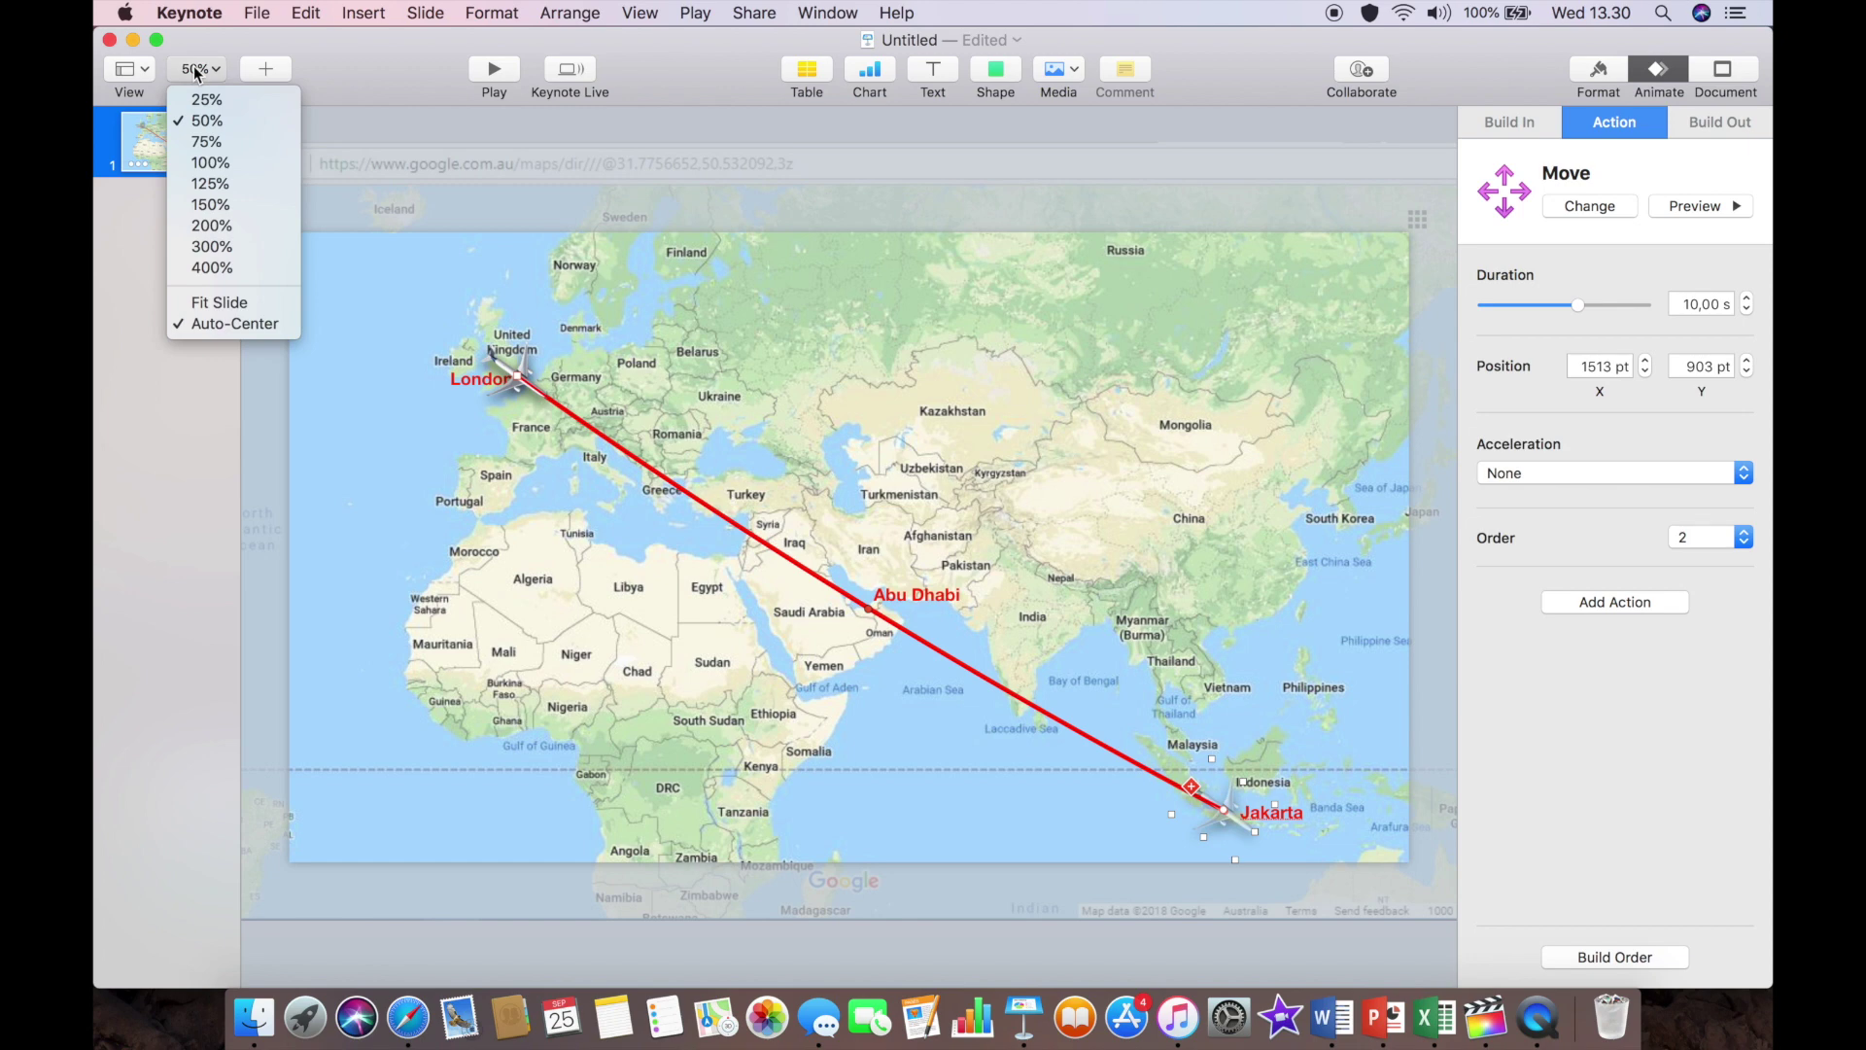
pyautogui.click(215, 205)
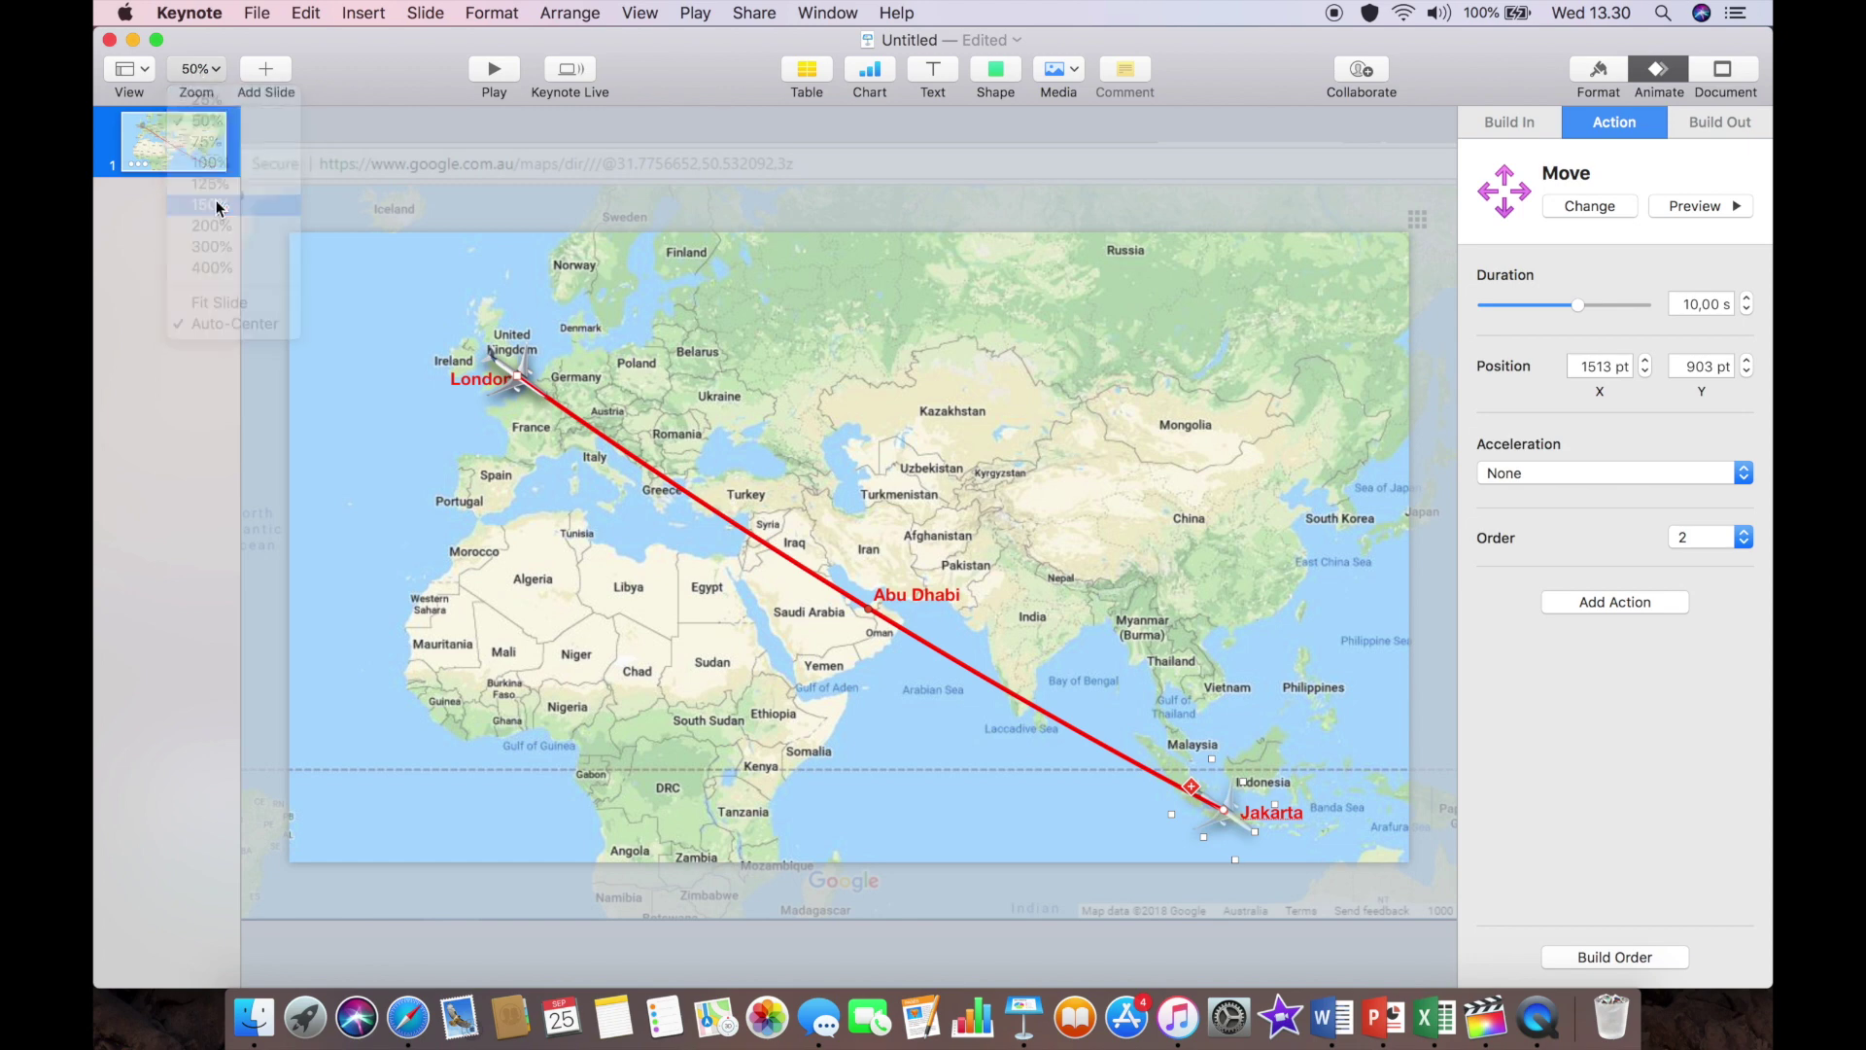
pyautogui.hscroll(10, 664, 383)
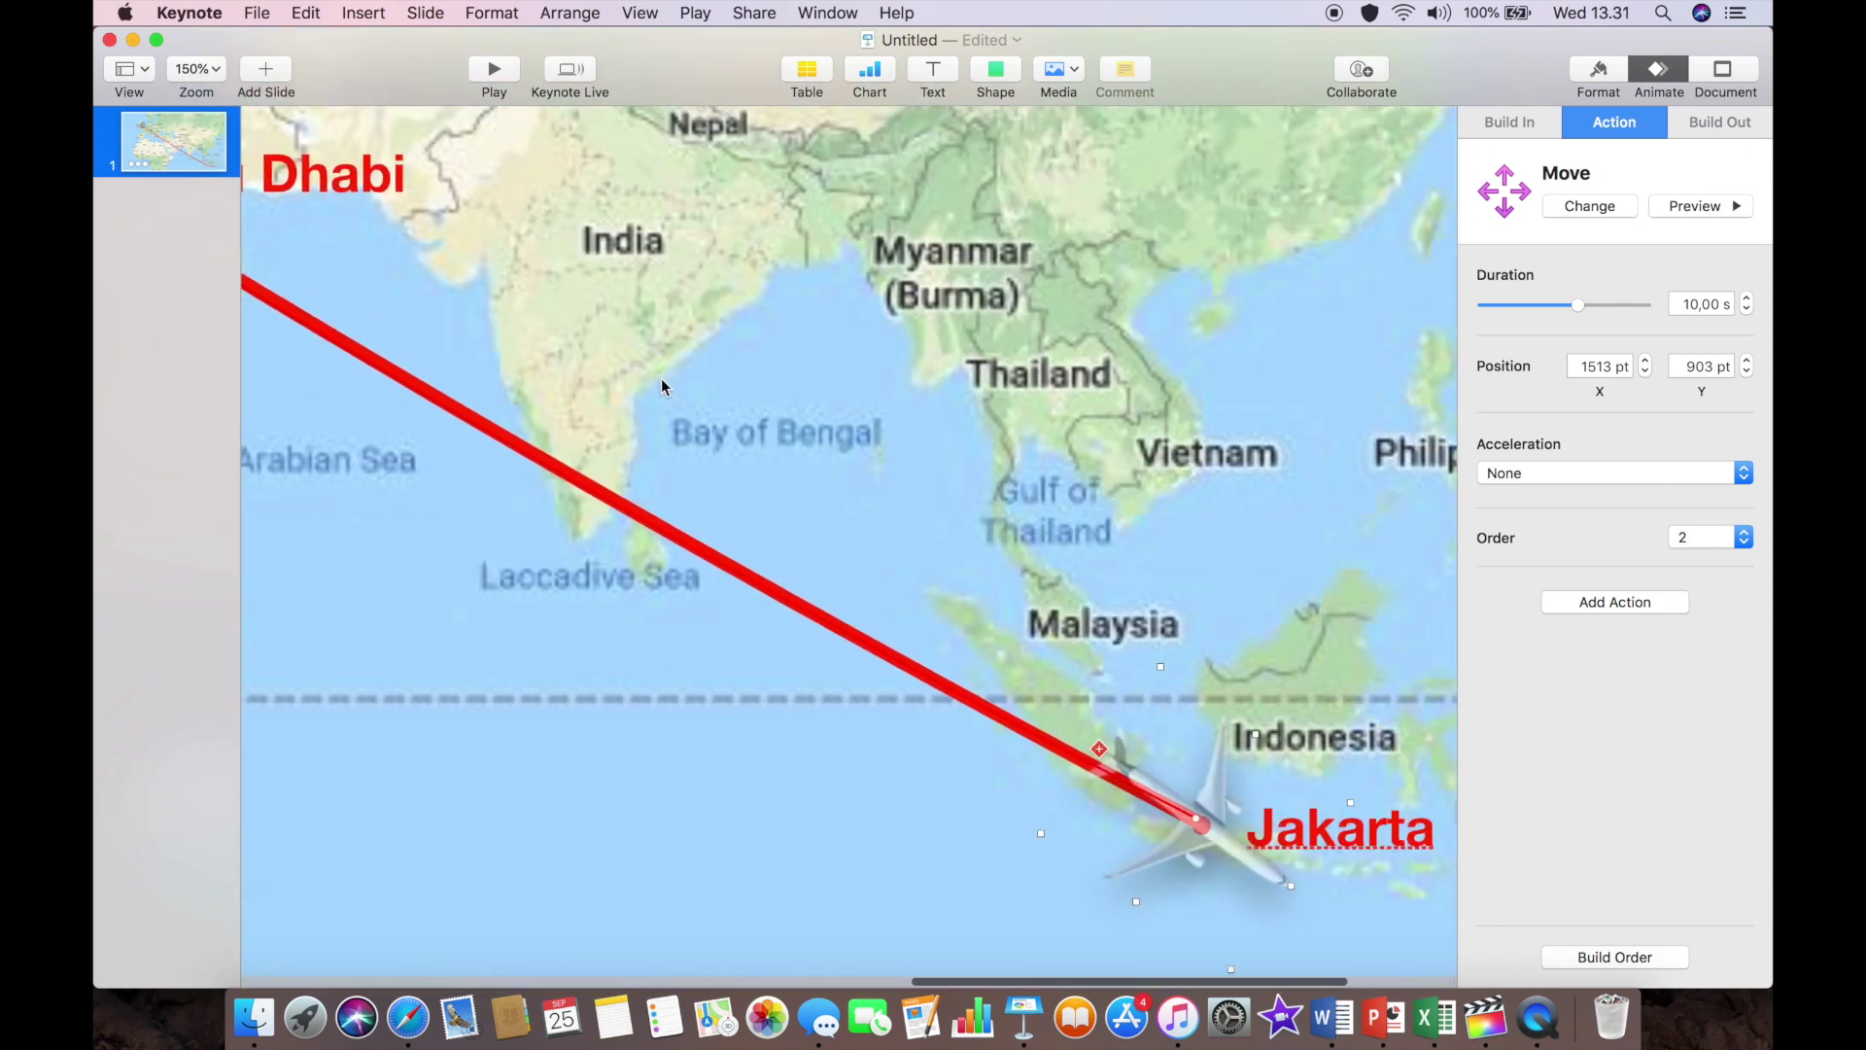
pyautogui.hscroll(5, 662, 386)
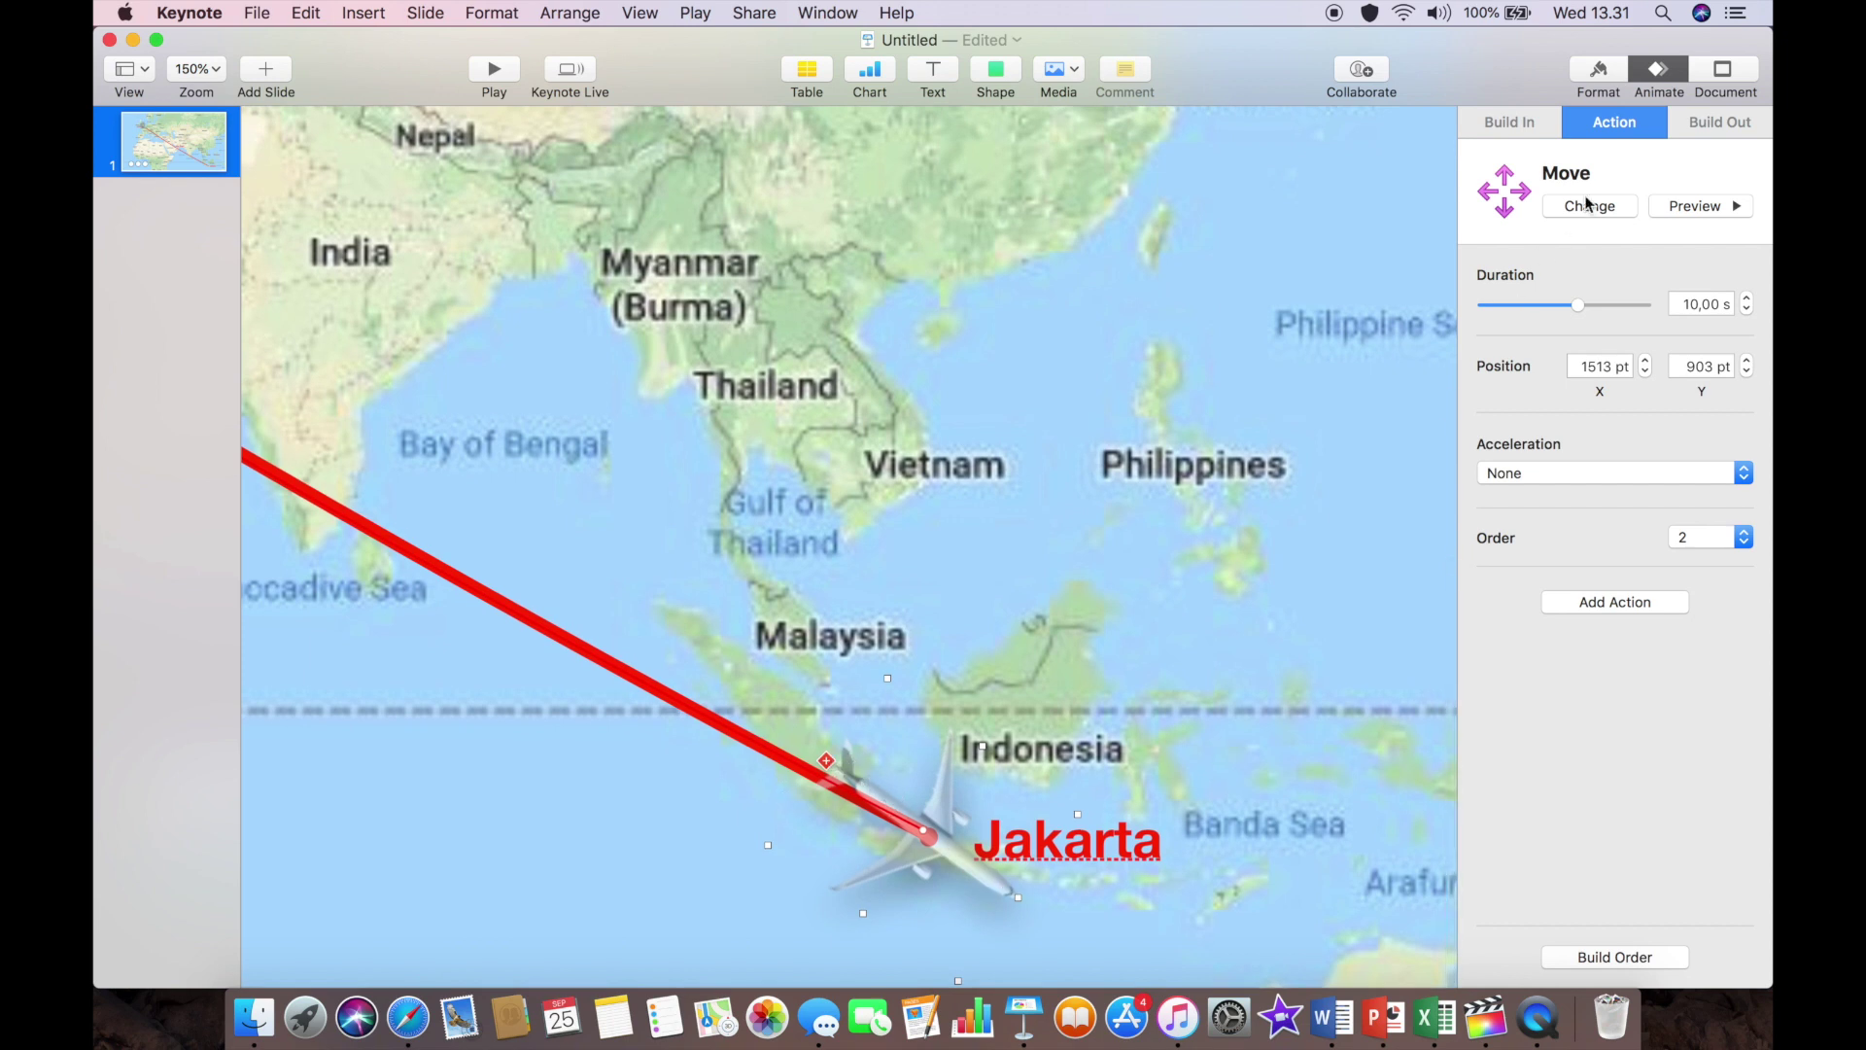
pyautogui.click(1594, 610)
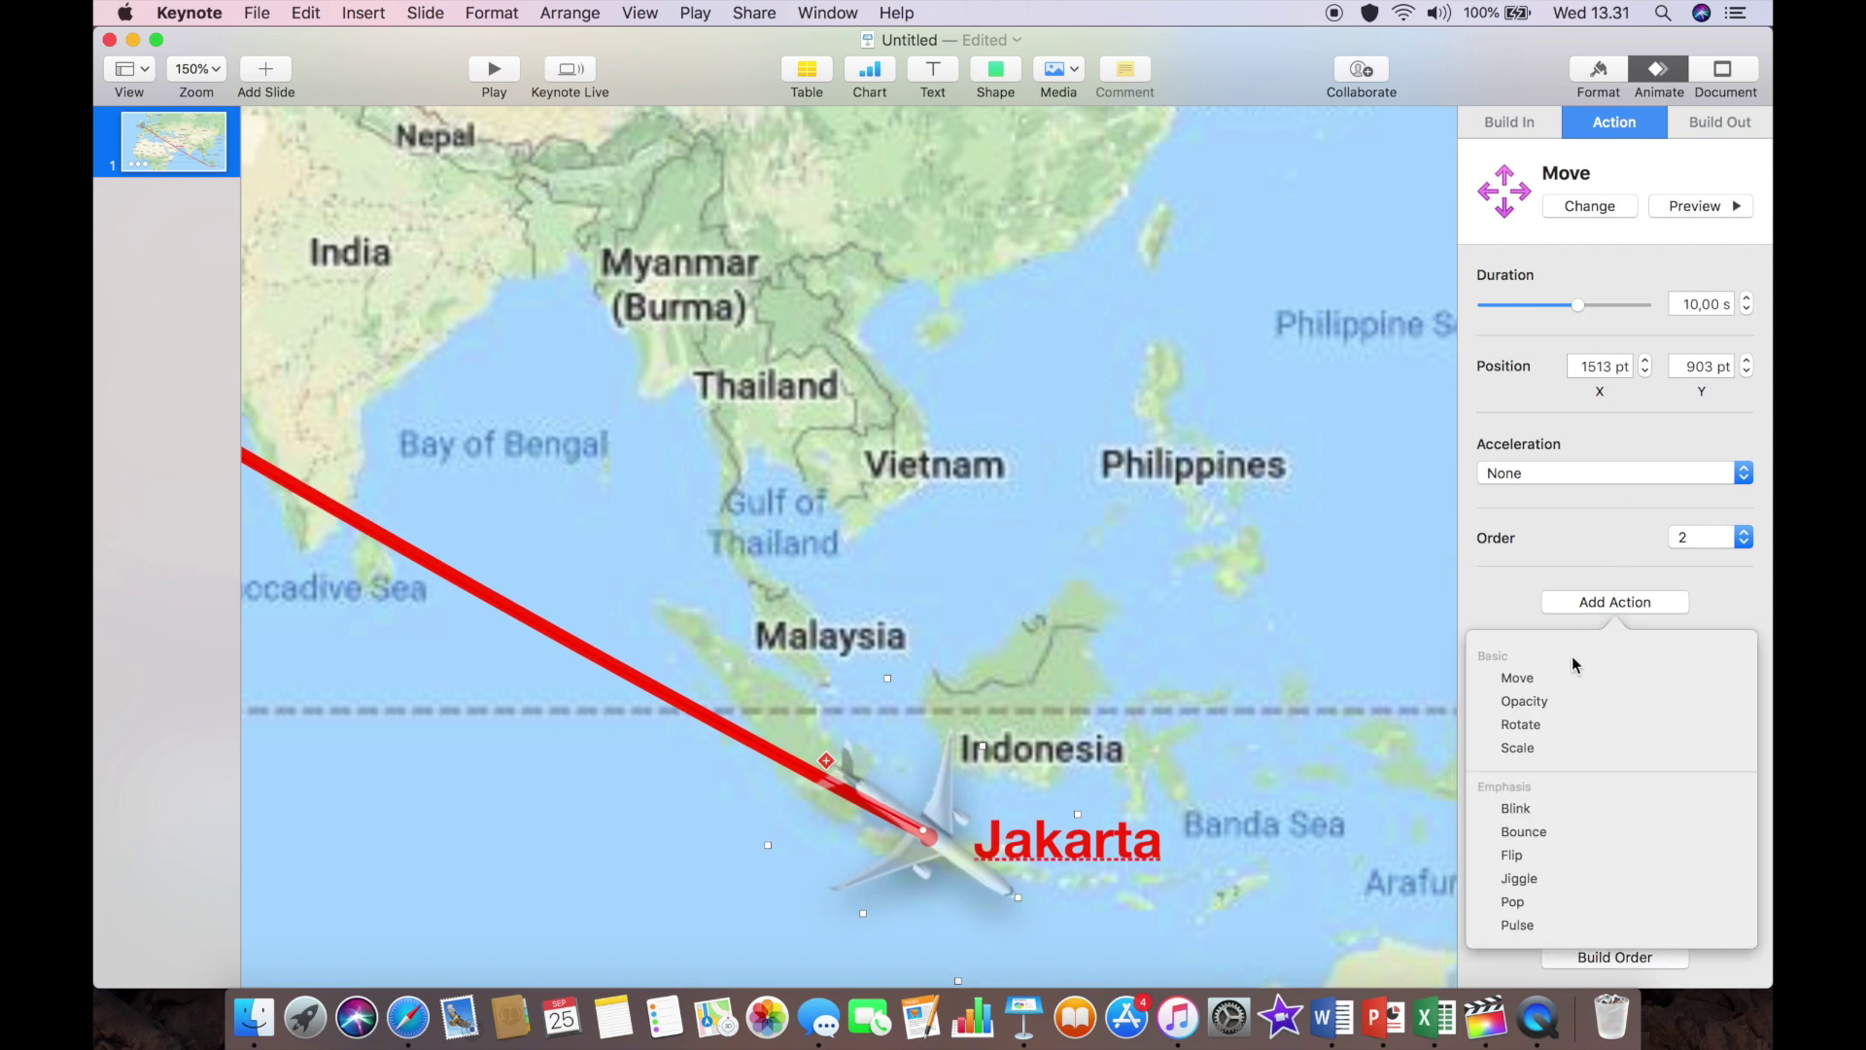
pyautogui.click(1542, 725)
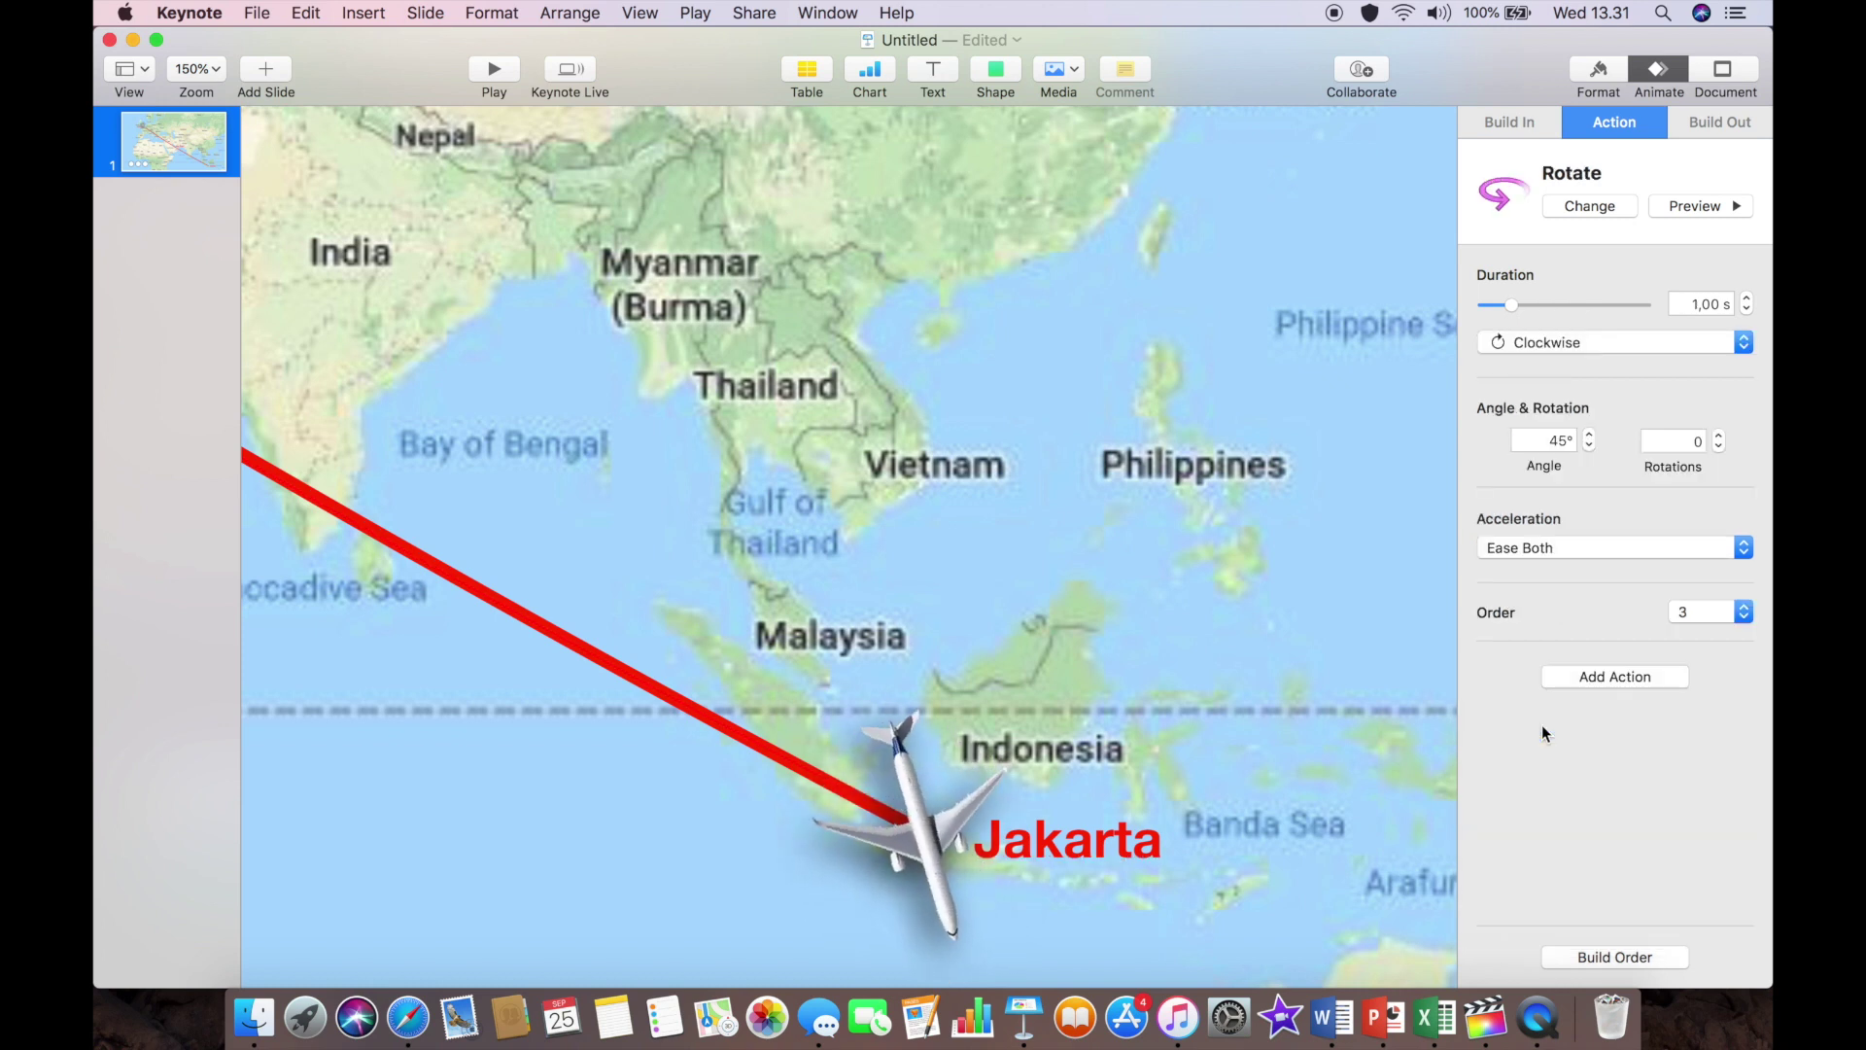
pyautogui.click(1595, 345)
pyautogui.click(1588, 367)
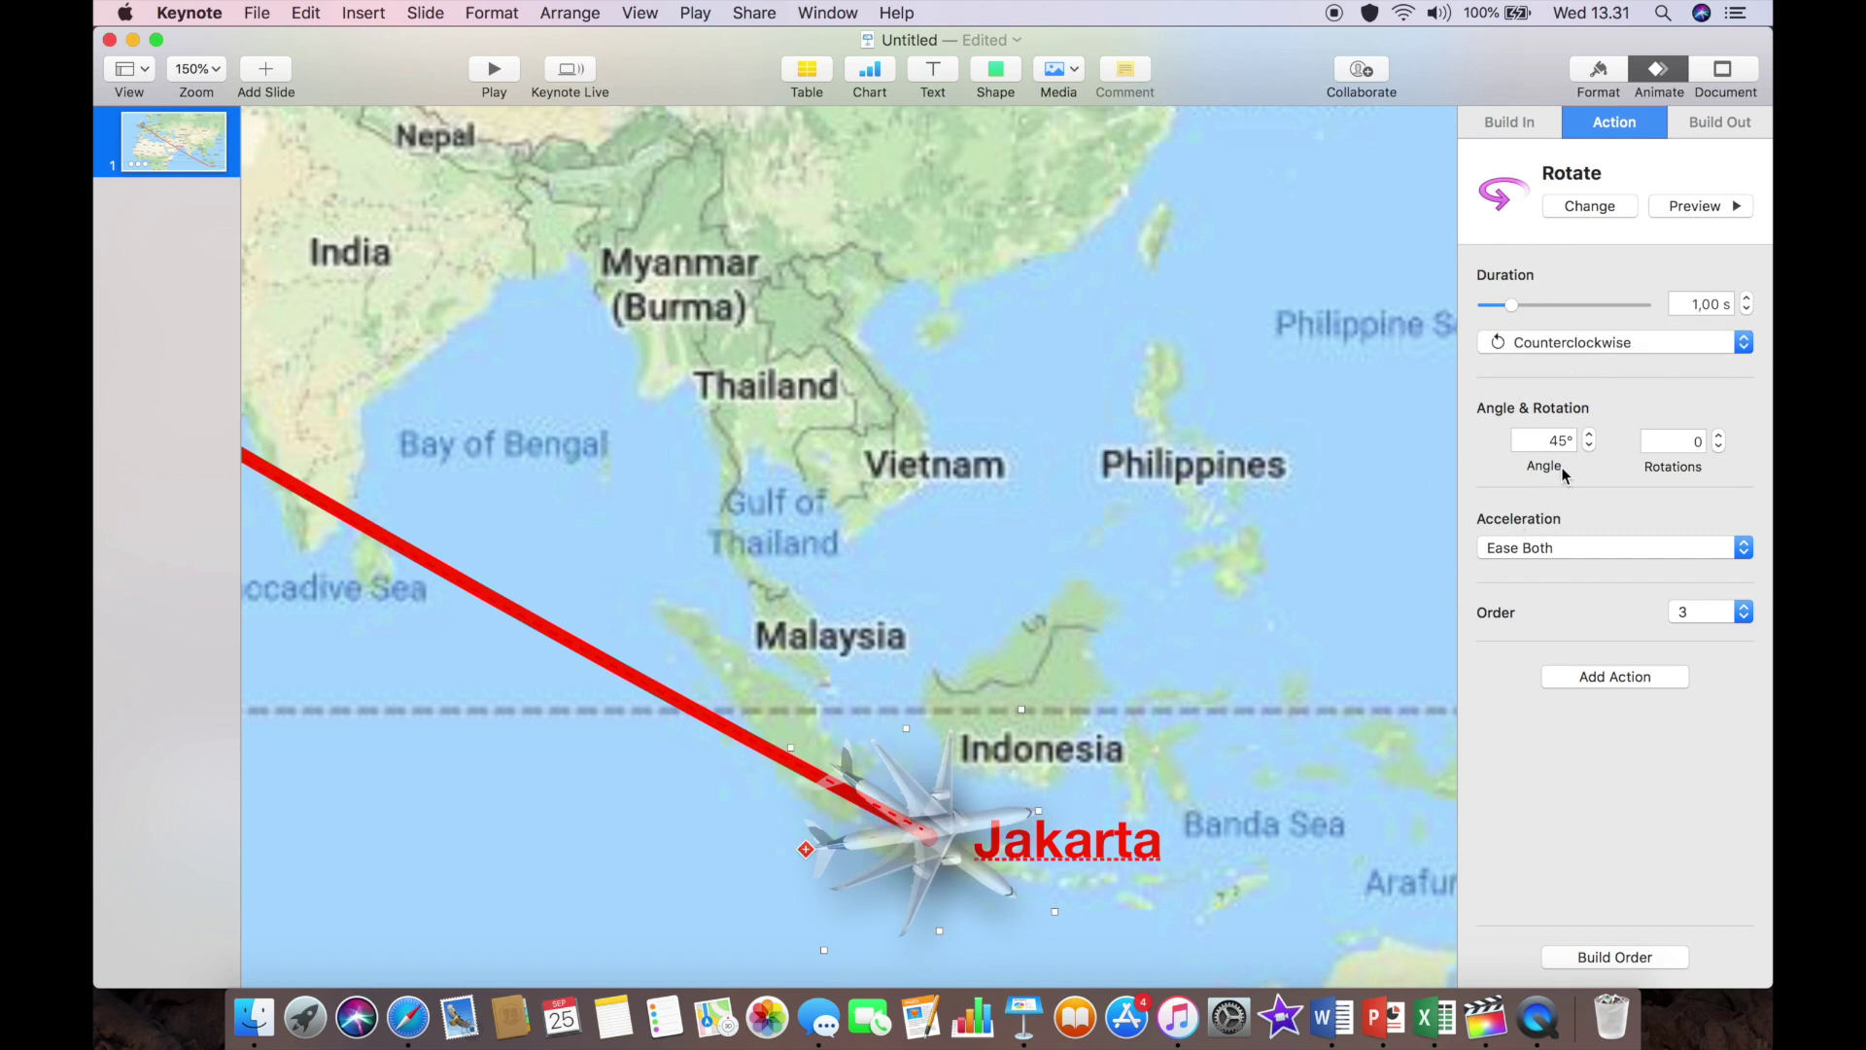
# Set the airplane's Rotate action angle to 8°.
pyautogui.click(1591, 447)
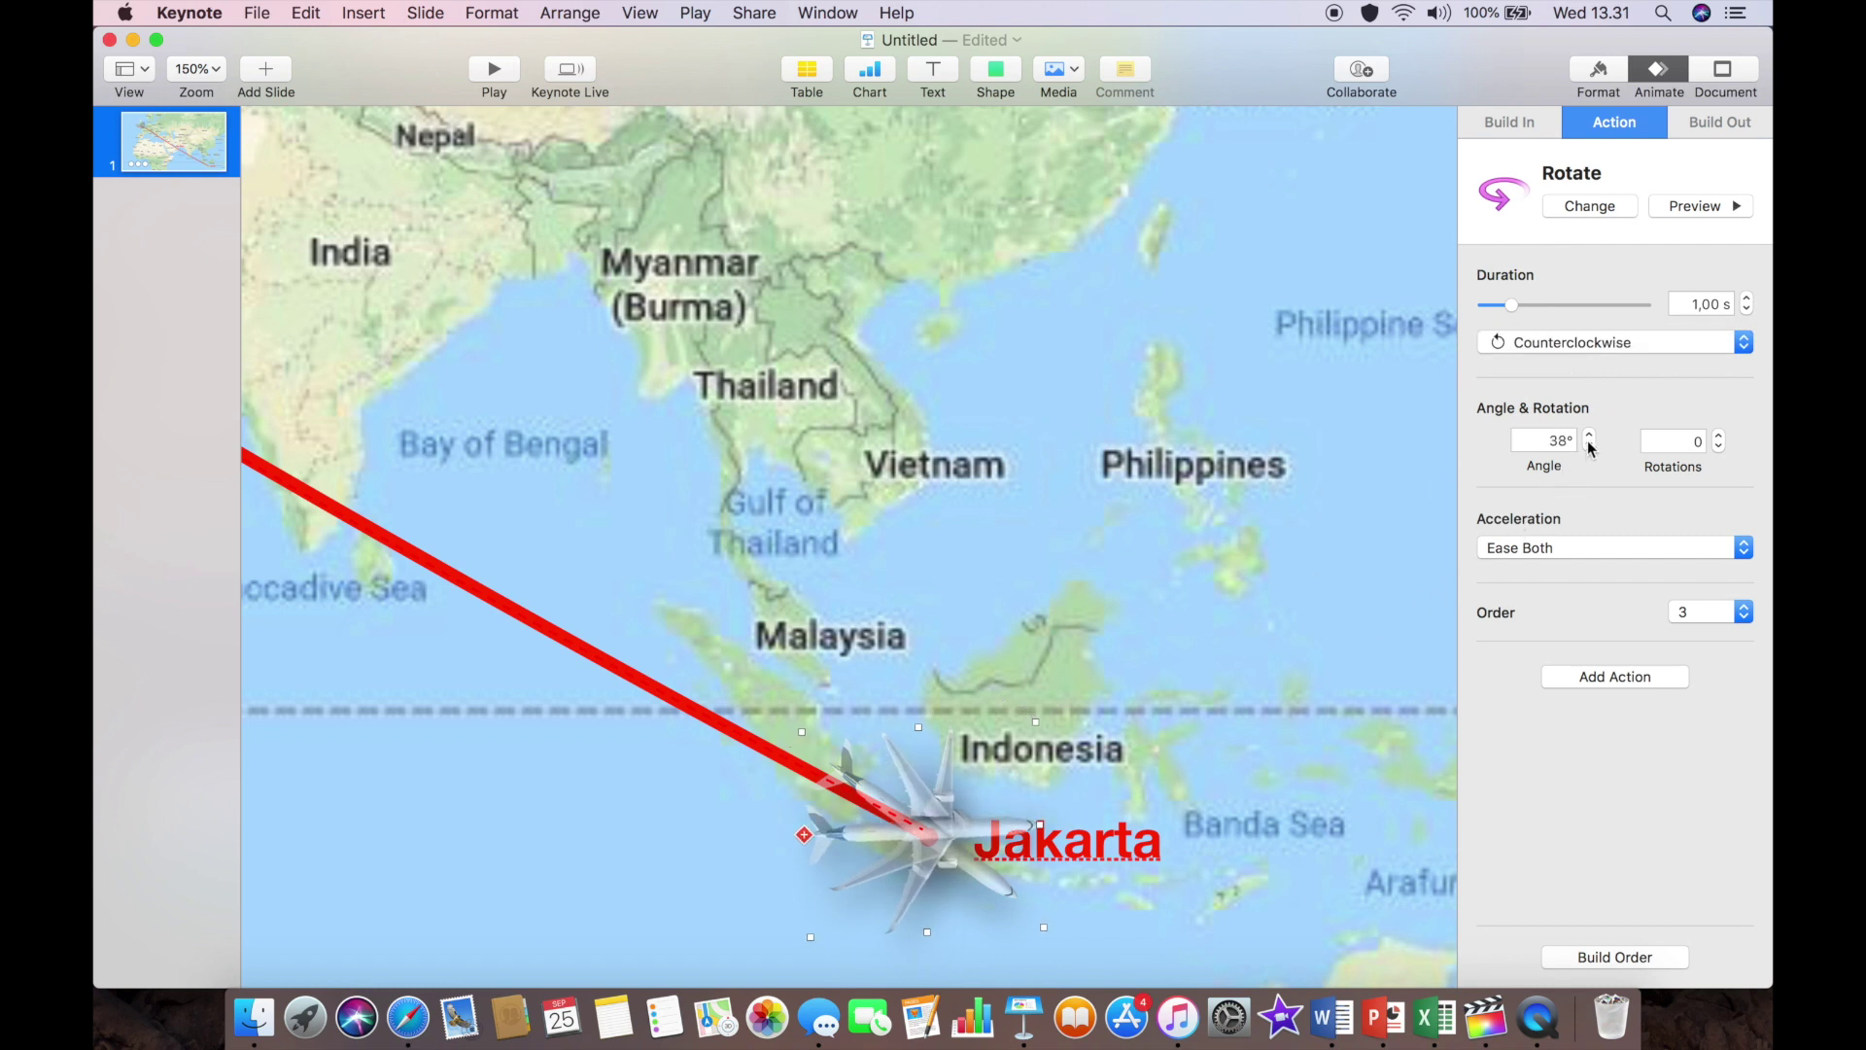
pyautogui.click(1590, 447)
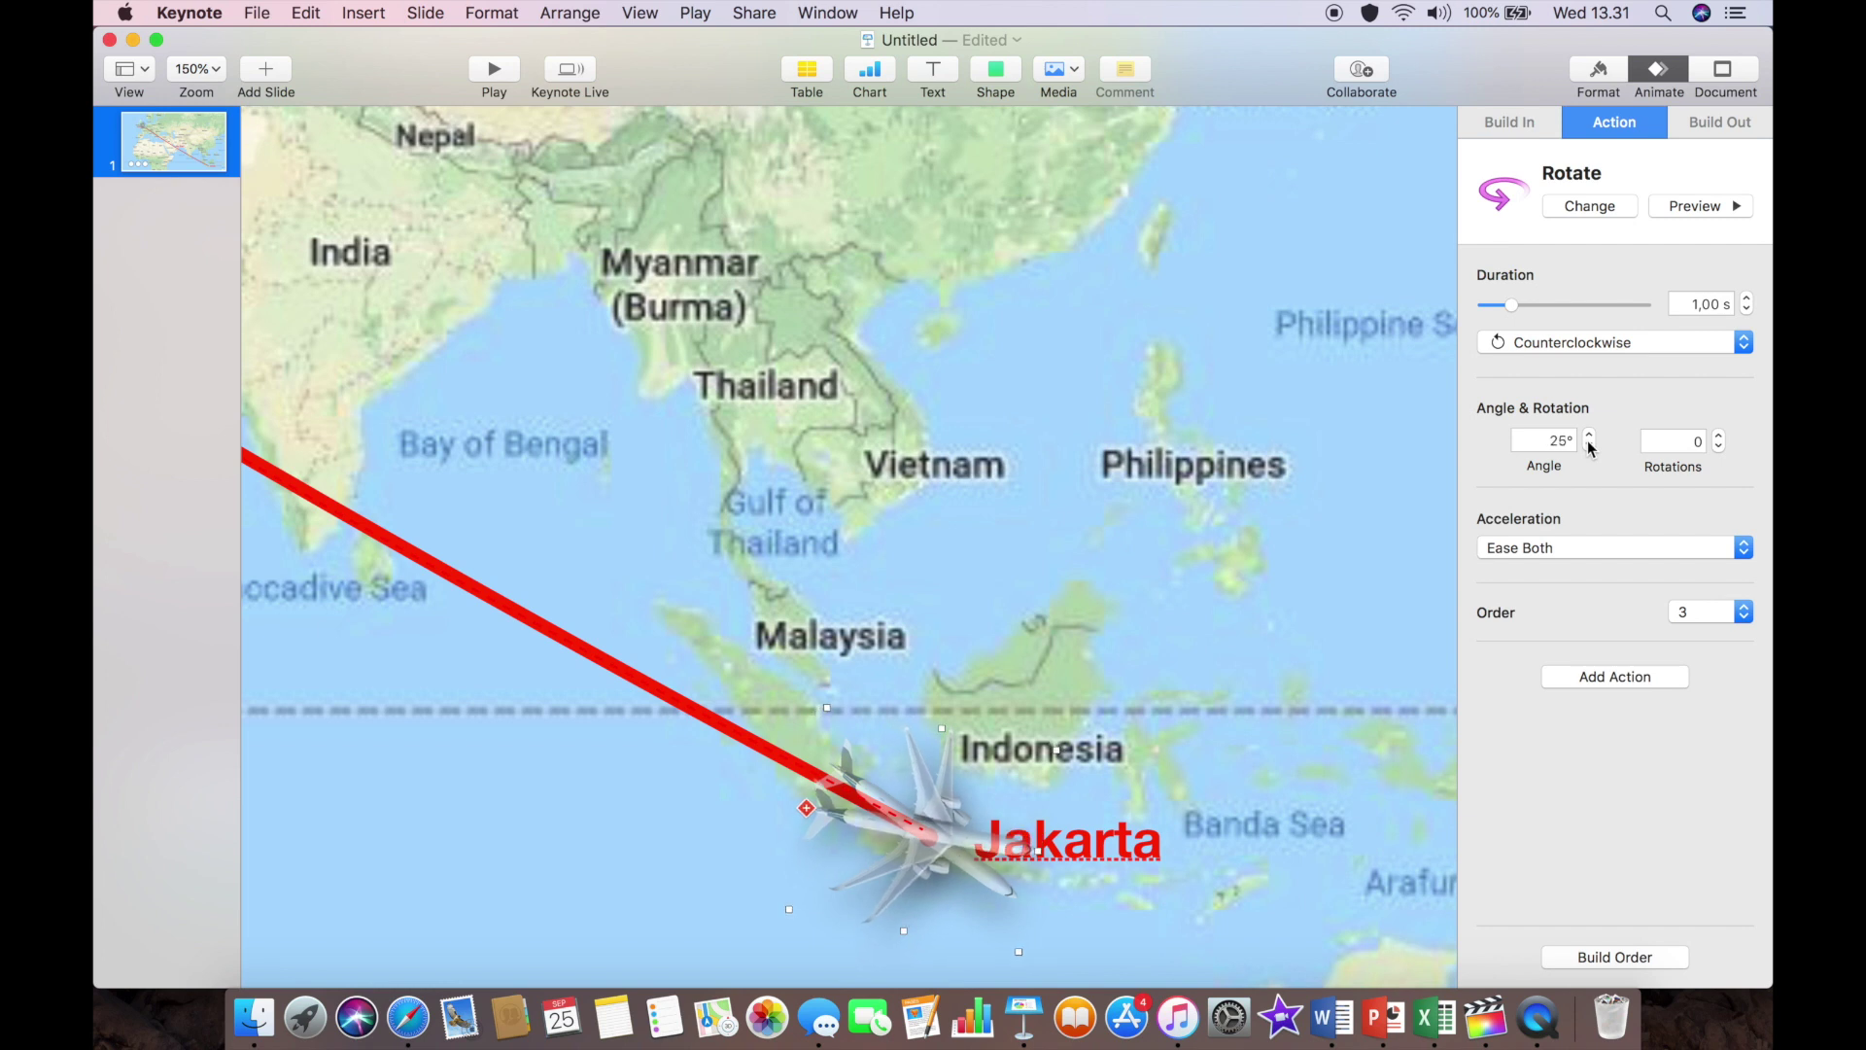
pyautogui.click(1590, 447)
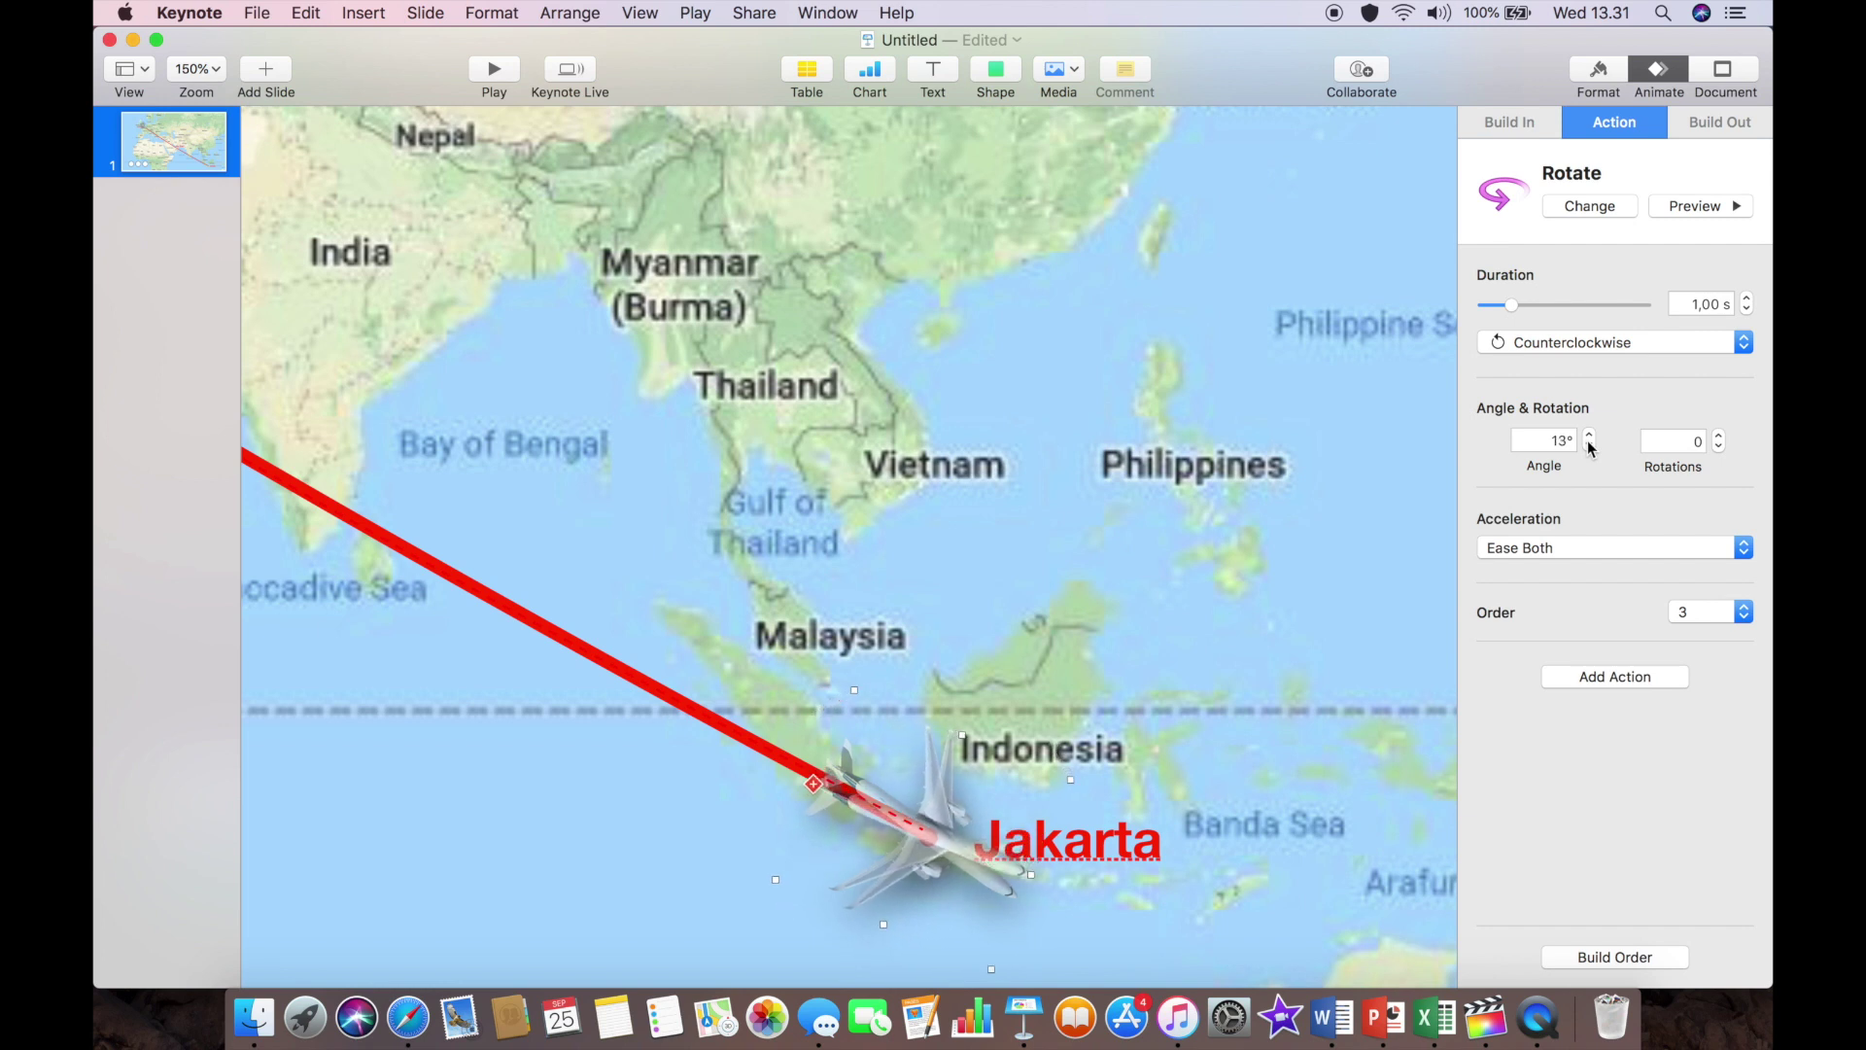
pyautogui.click(1591, 447)
pyautogui.click(1590, 447)
pyautogui.click(1590, 447)
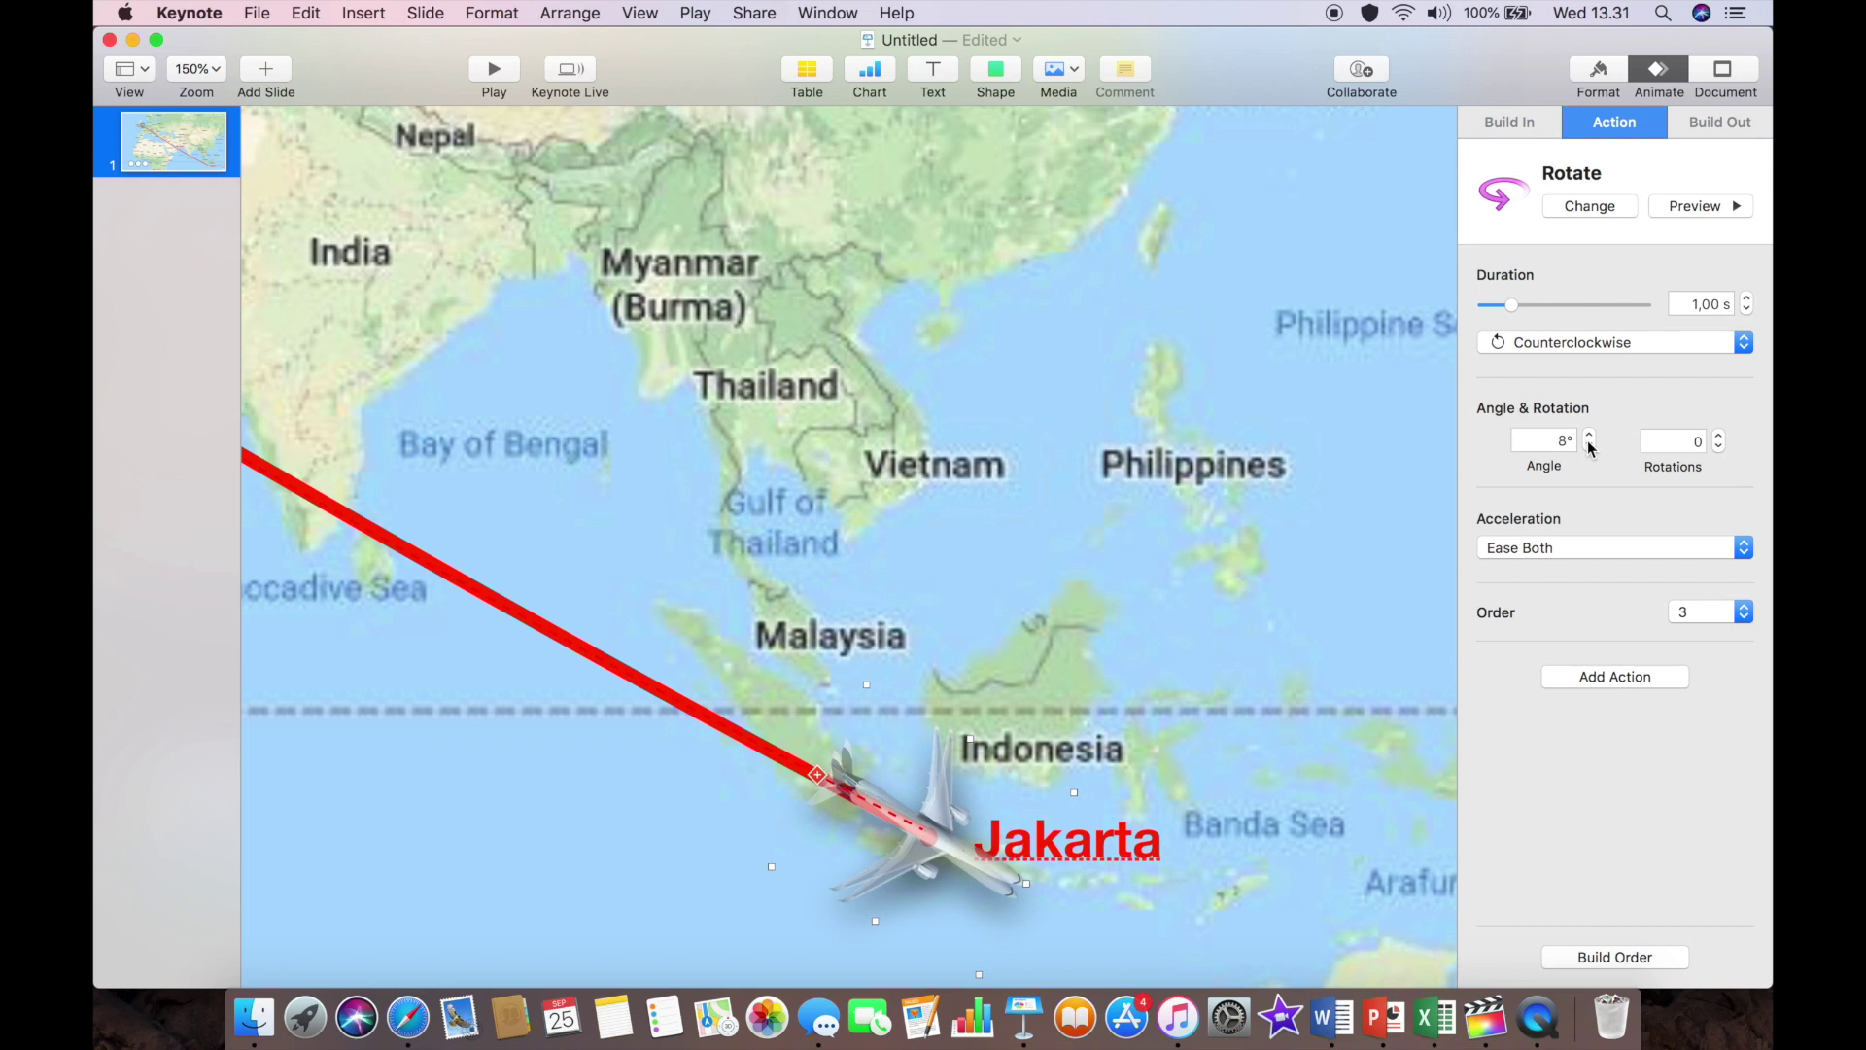
# Set the airplane's Rotate action to acceleration None and a duration of 10 s.
pyautogui.click(1569, 556)
pyautogui.click(1570, 545)
pyautogui.moveTo(1531, 310); pyautogui.dragTo(1573, 320)
# In the build order, set the airplane's Move and Rotate actions to start With Build 1, alongside the line draw.
pyautogui.click(1615, 957)
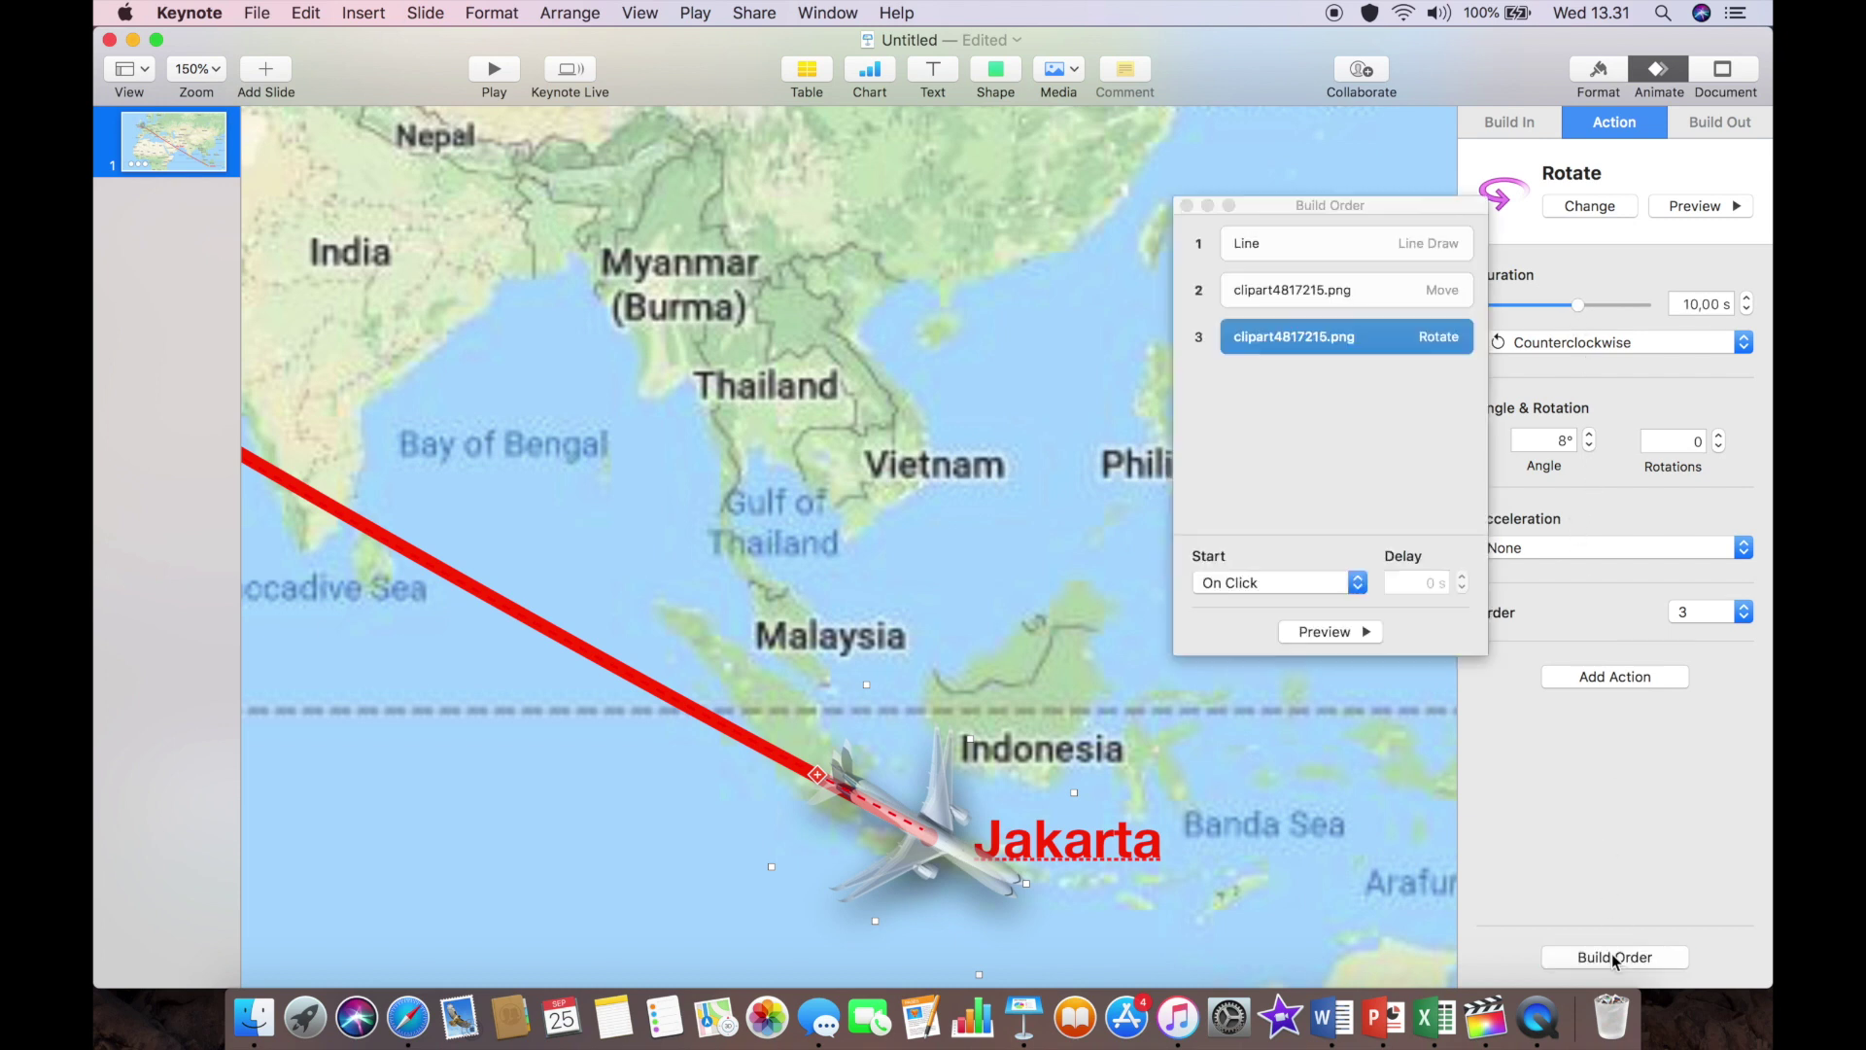
pyautogui.click(1317, 290)
pyautogui.click(1269, 583)
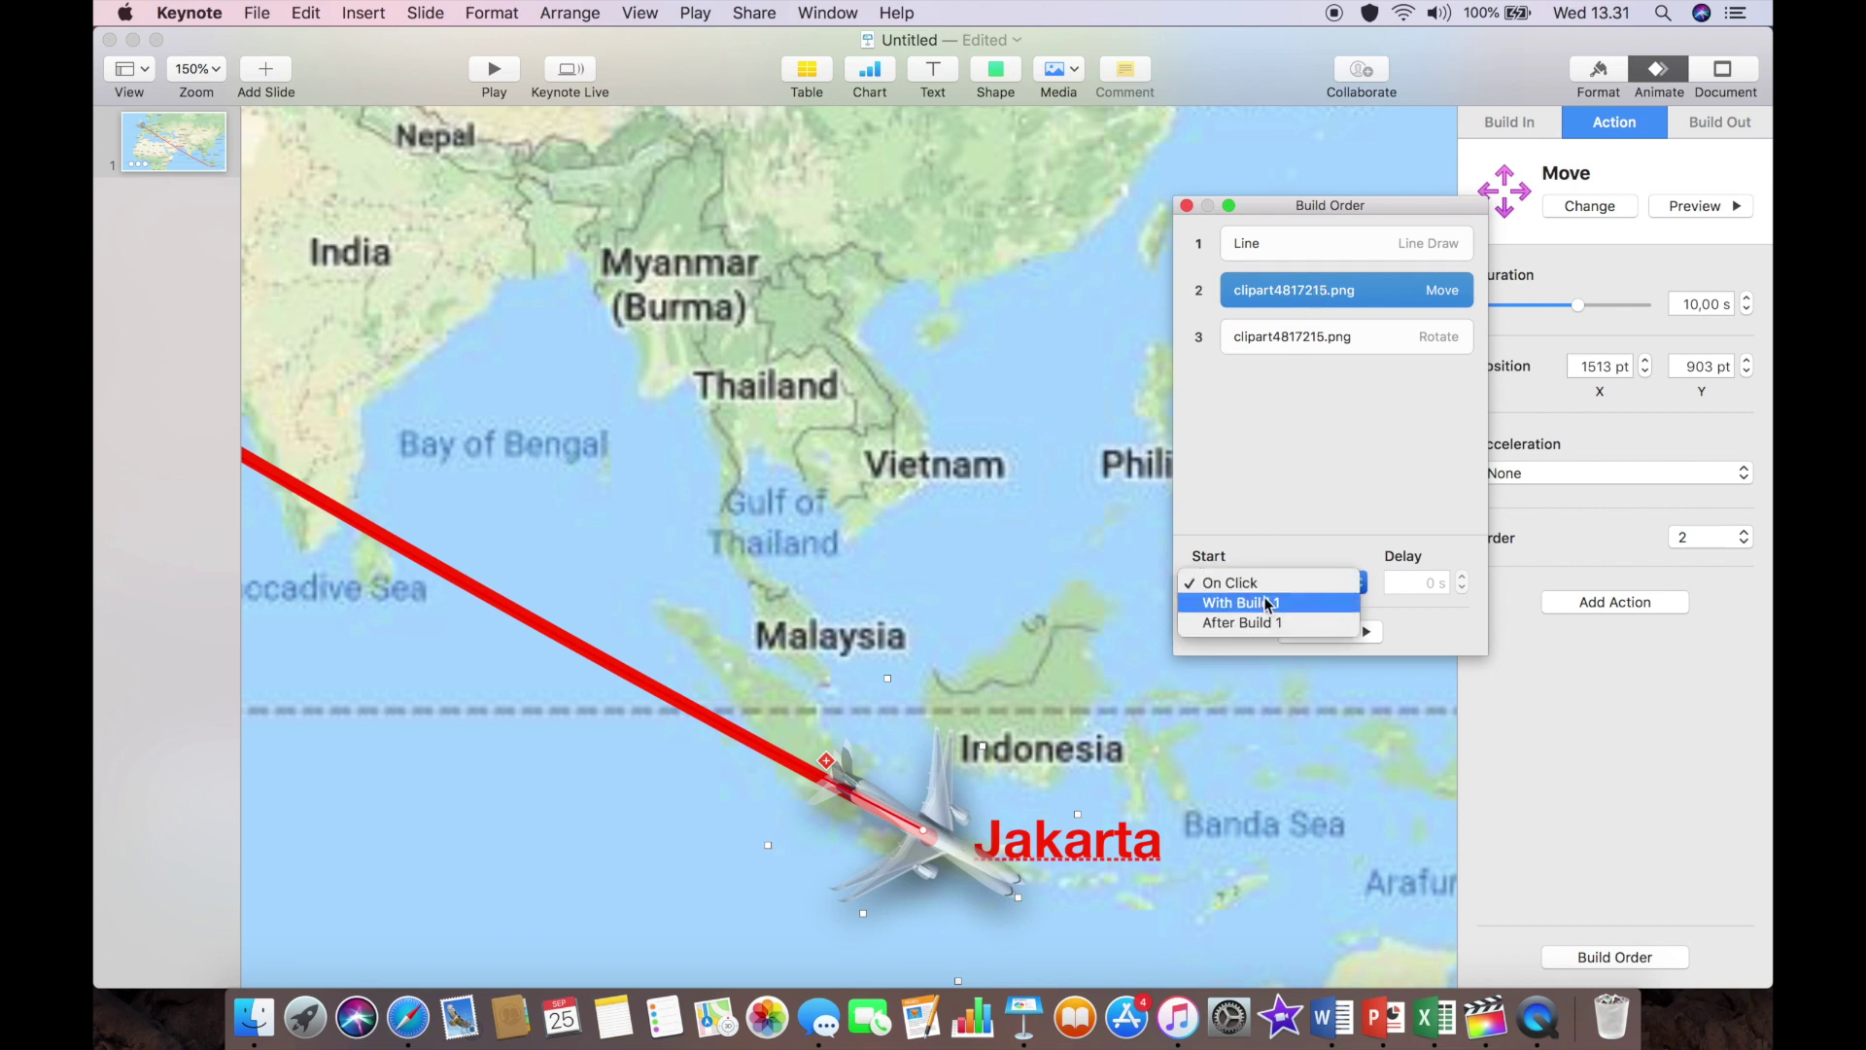
pyautogui.click(1267, 603)
pyautogui.click(1300, 327)
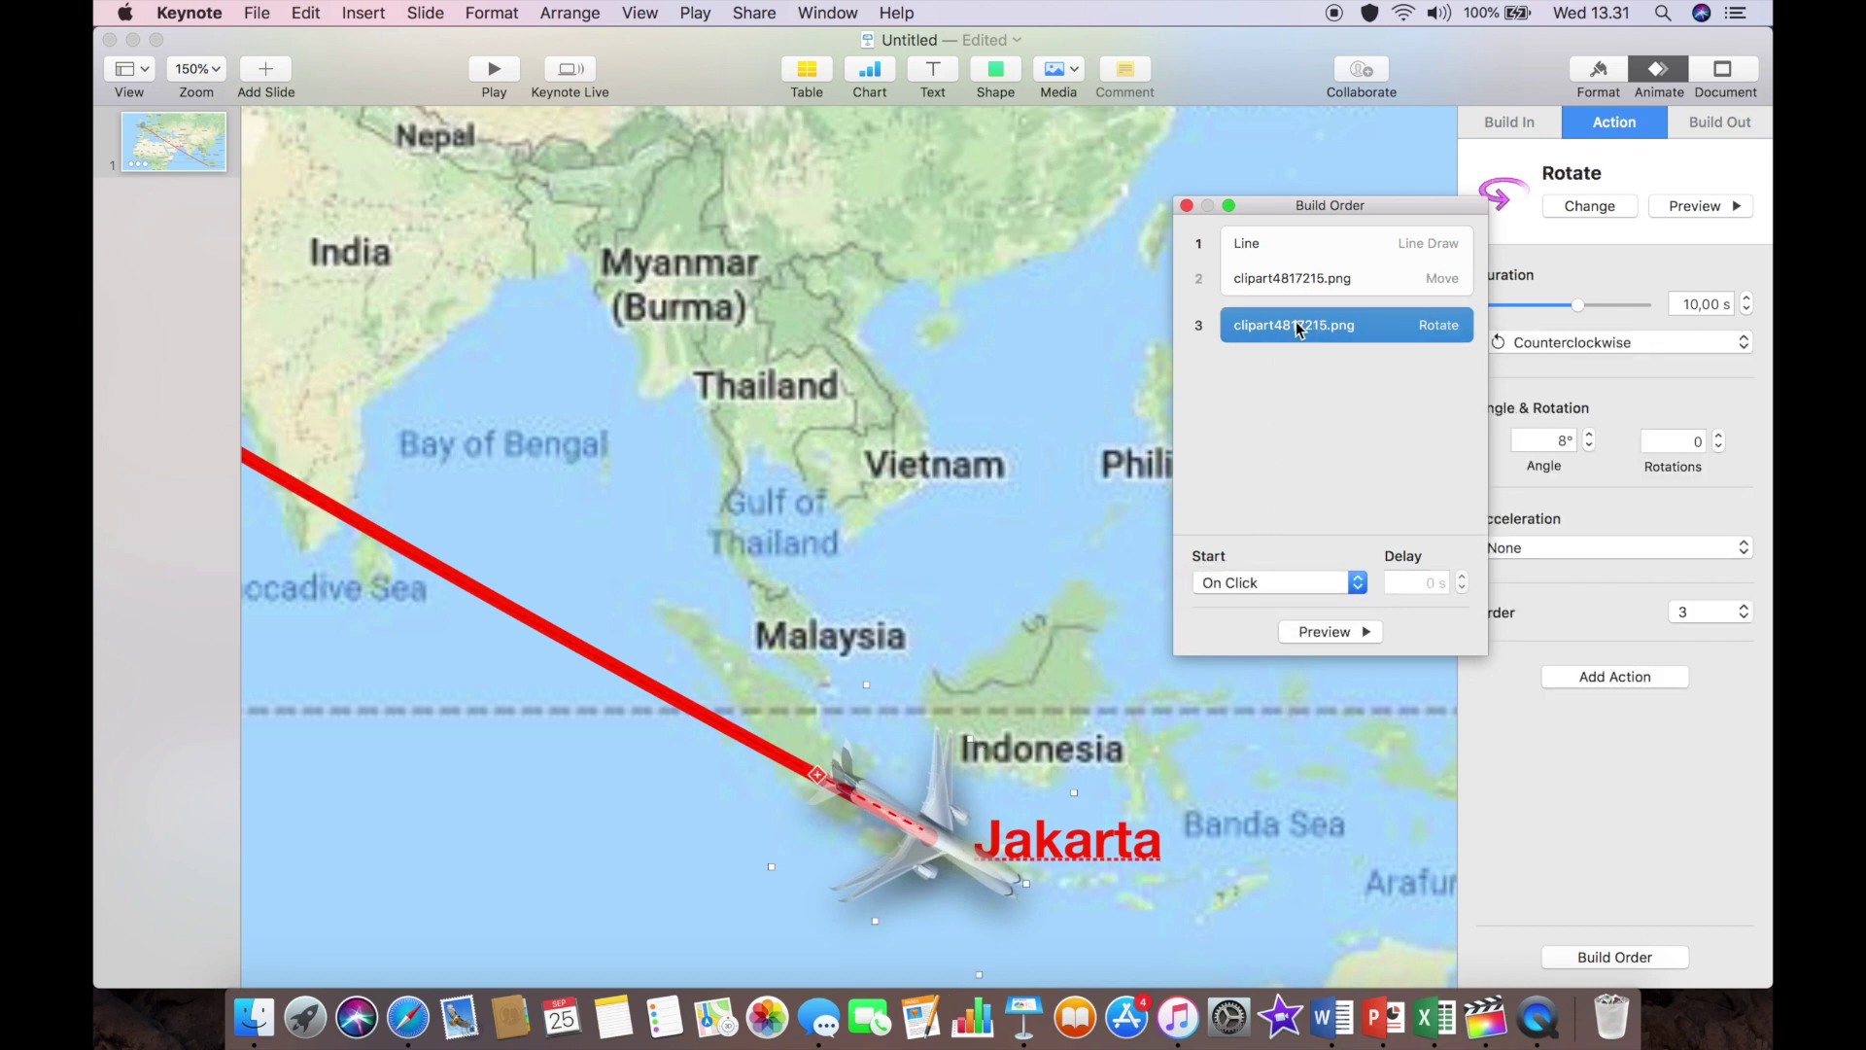
pyautogui.click(1256, 582)
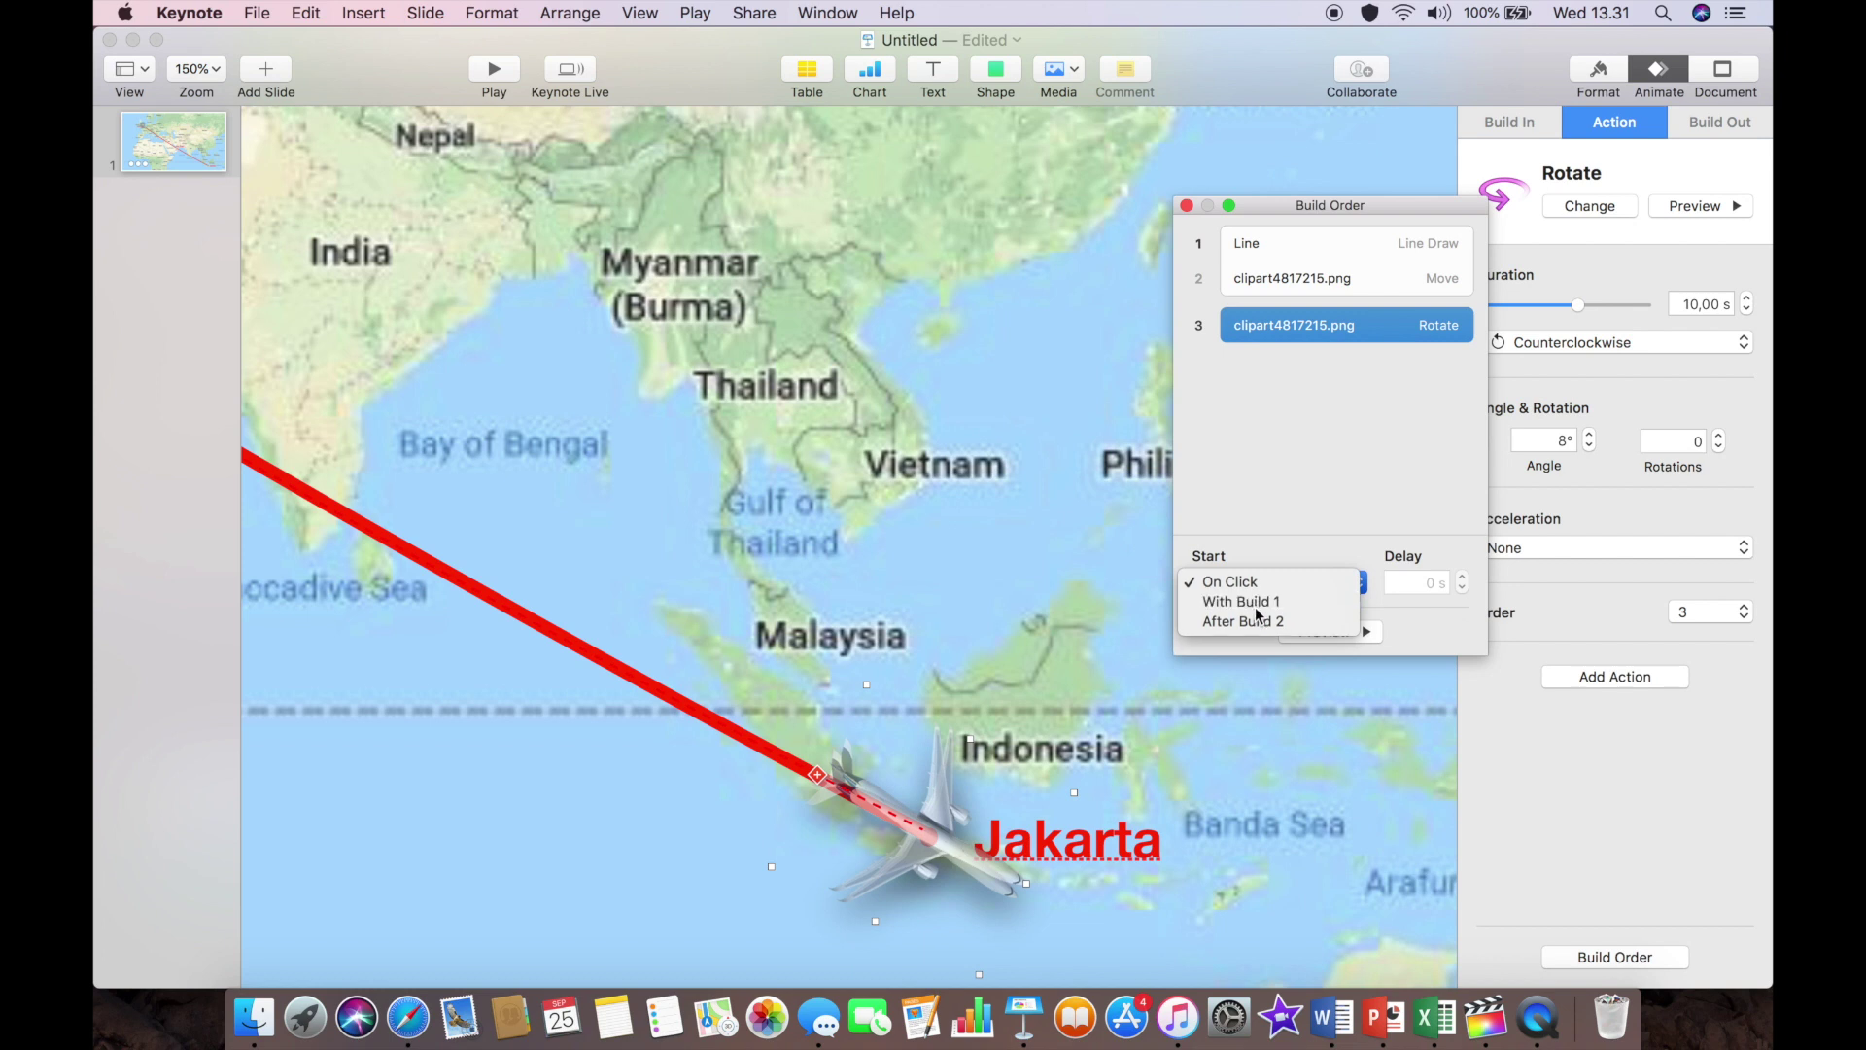
pyautogui.click(1256, 605)
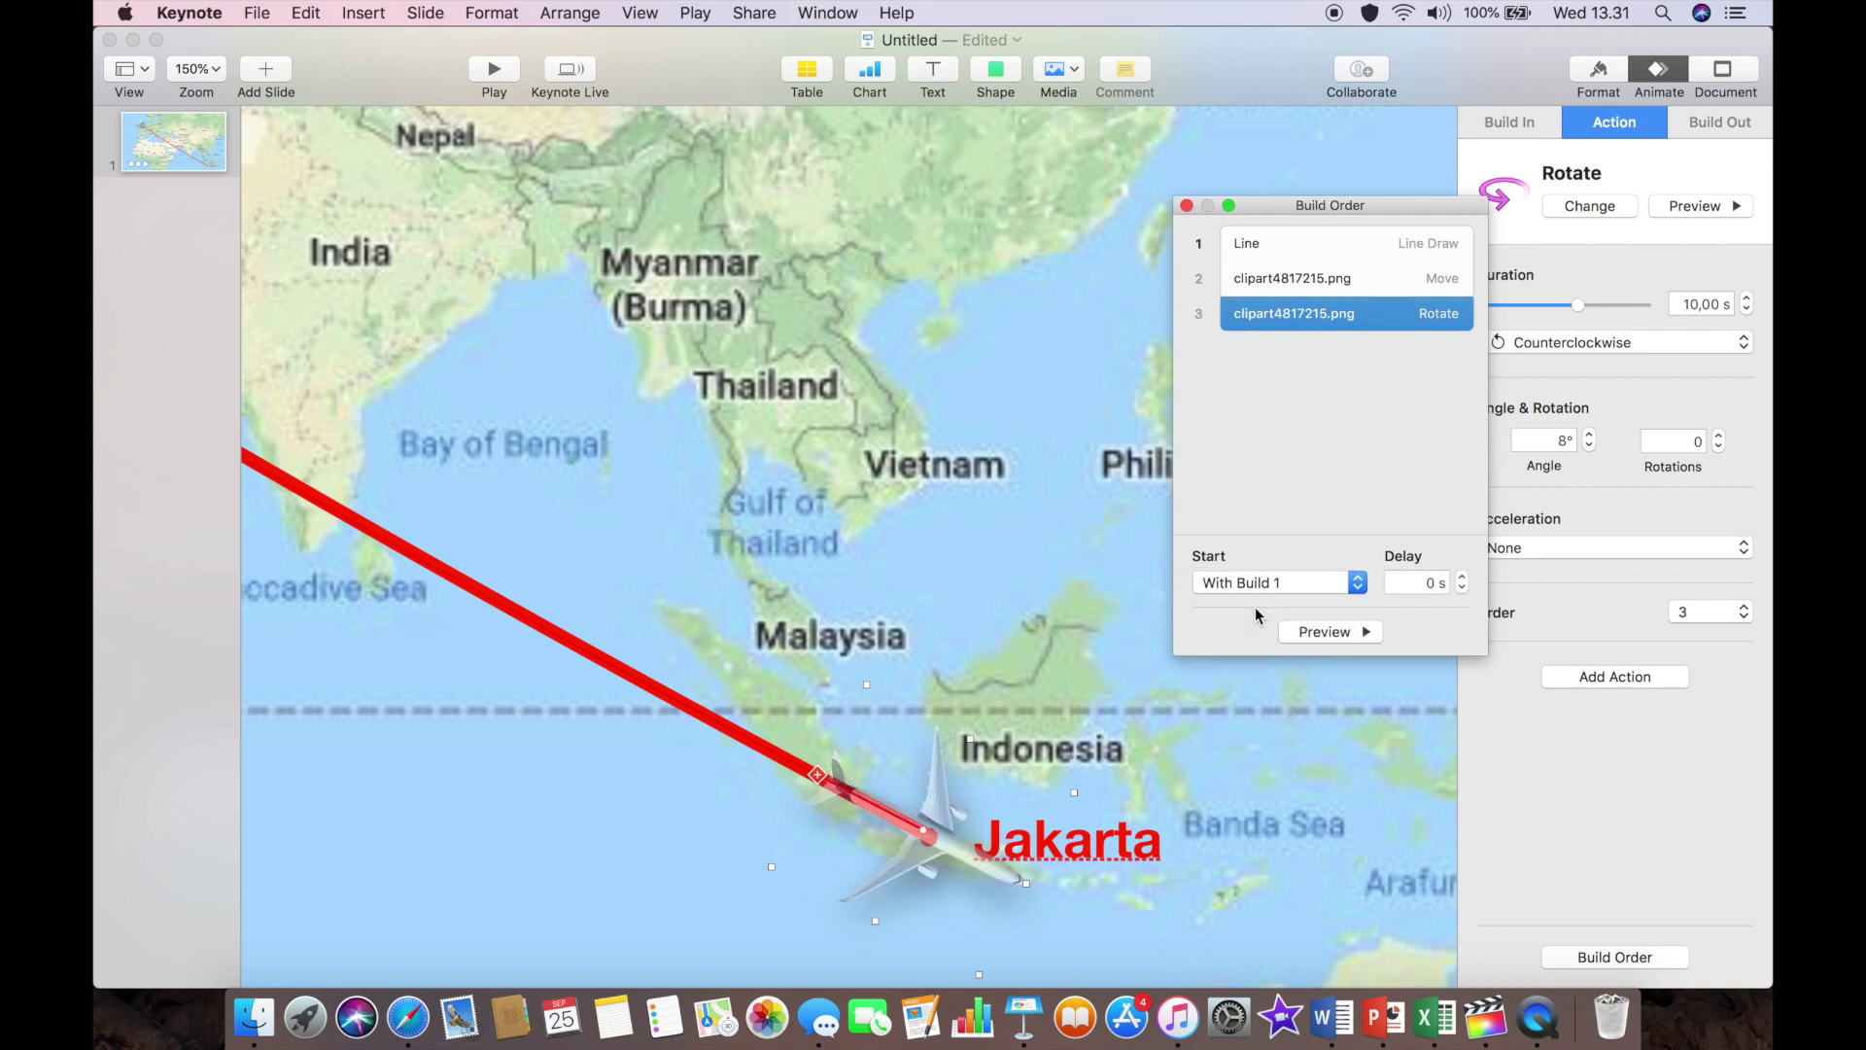
pyautogui.click(1187, 206)
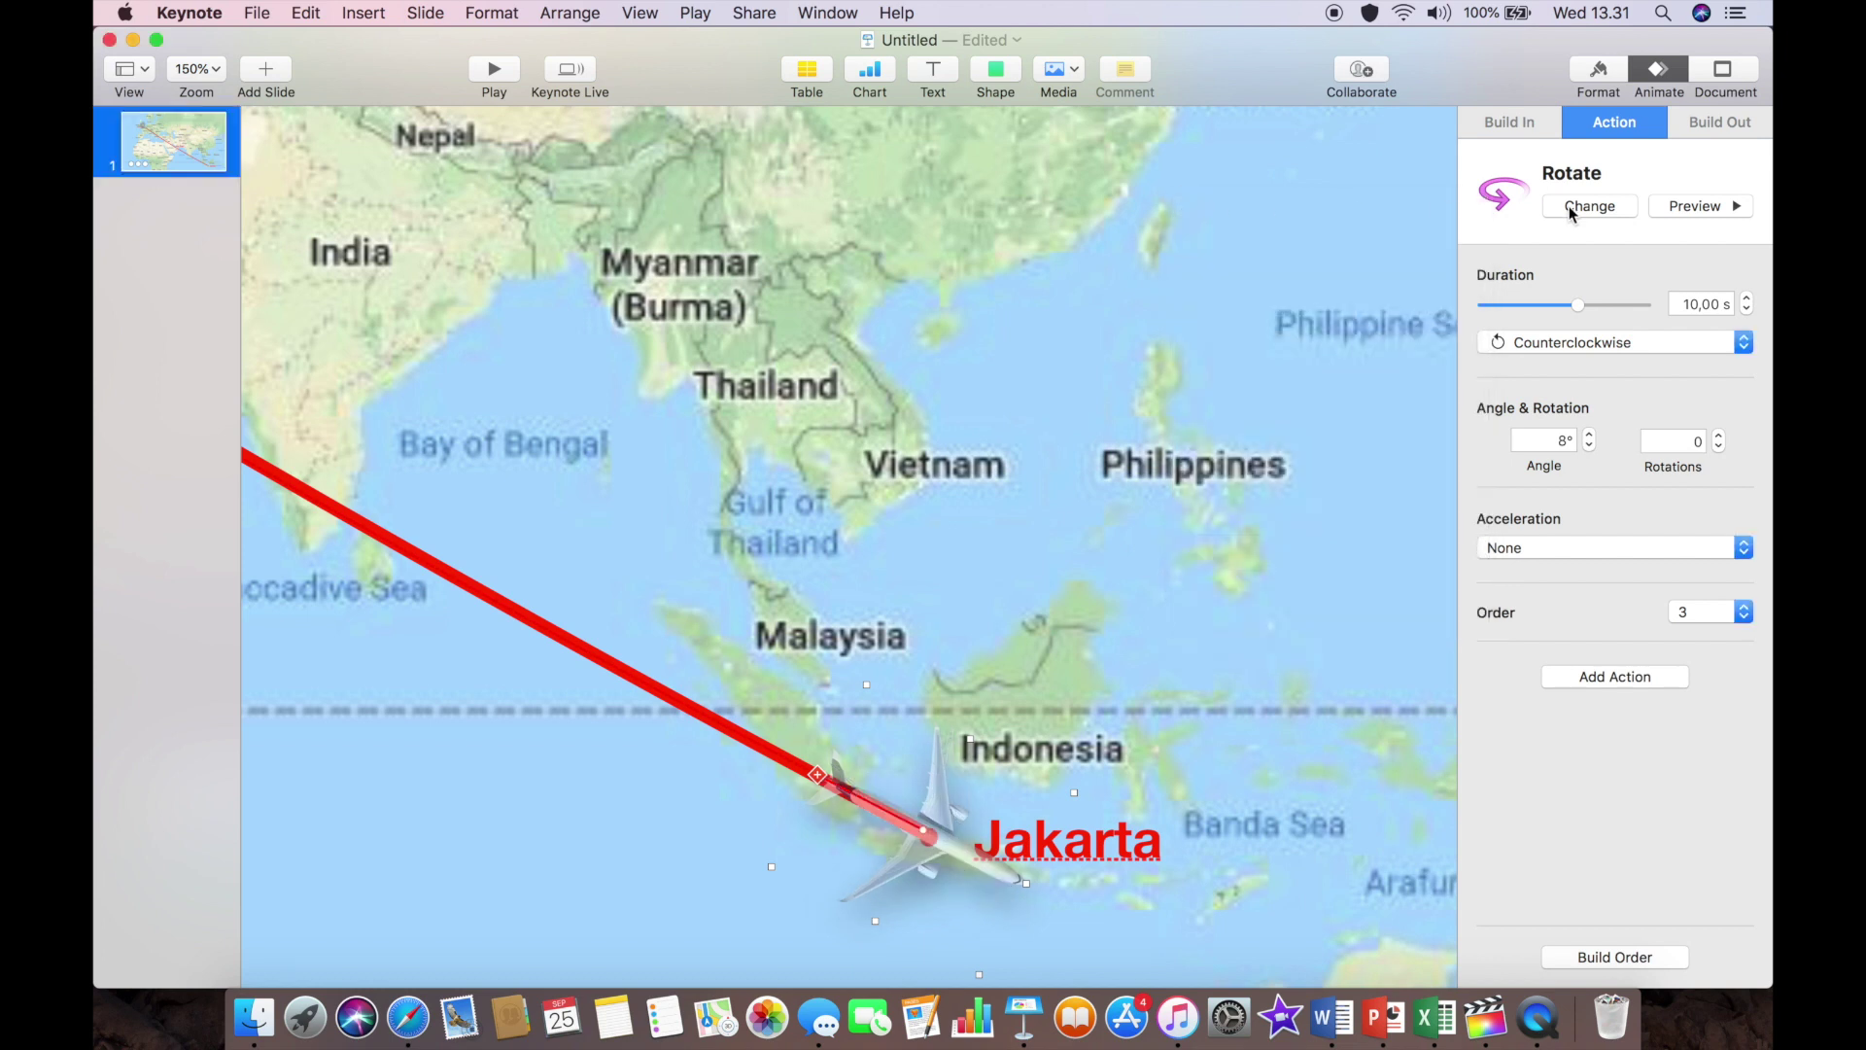
# Preview the airplane animation with the whole map slide in view.
pyautogui.click(212, 69)
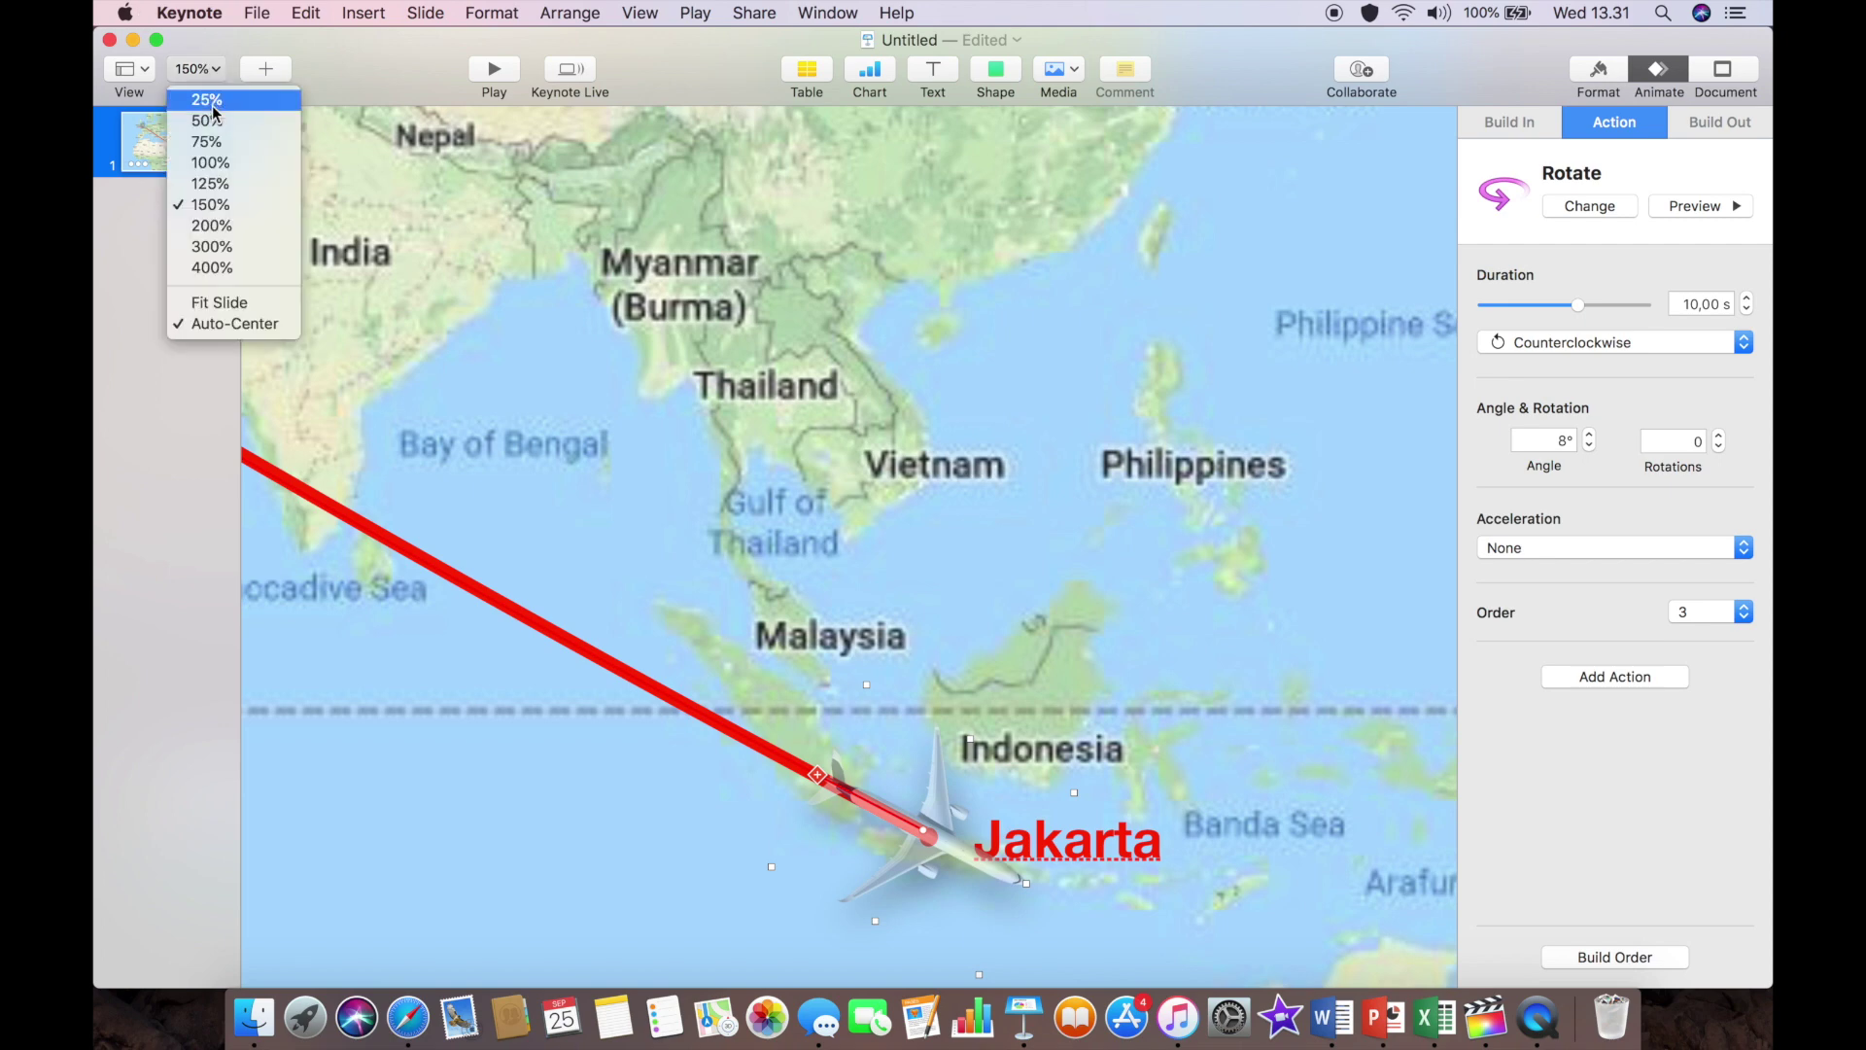
pyautogui.click(218, 133)
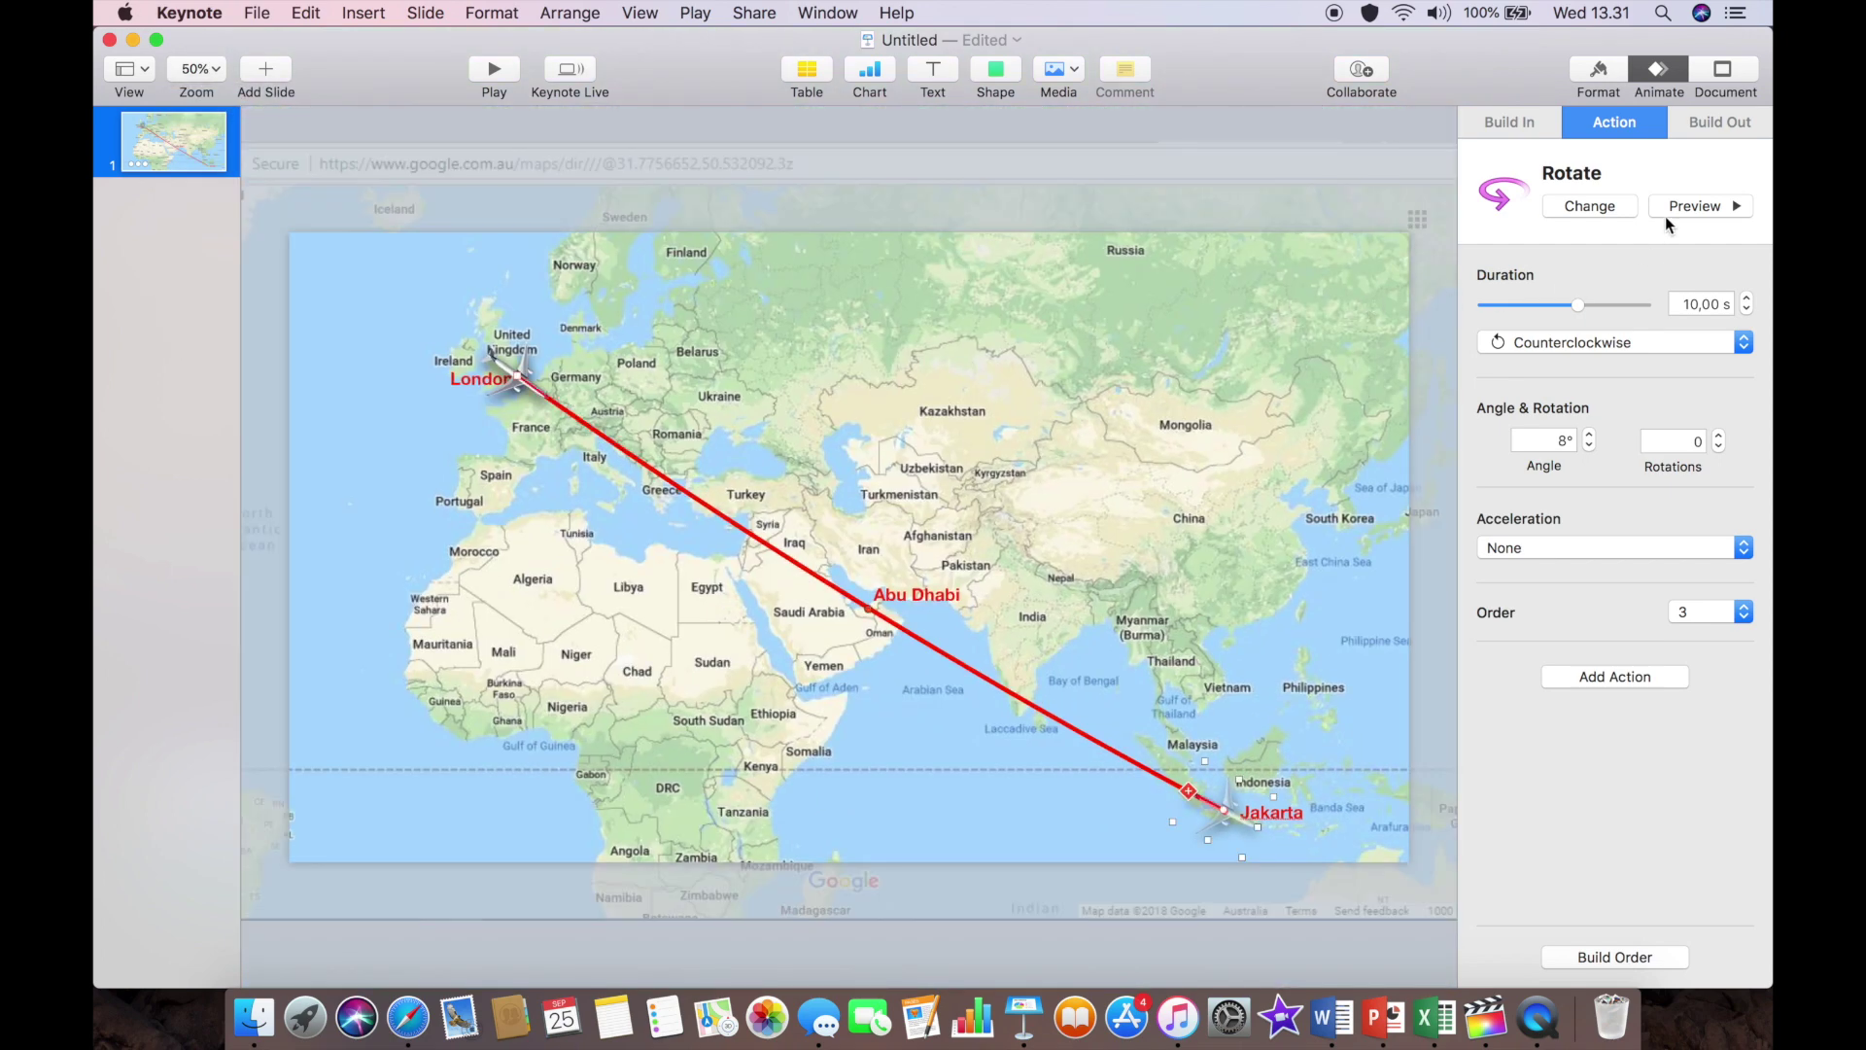
pyautogui.click(1674, 207)
# Set up a movie export at 1080p resolution, with 0 seconds before the next slide and 0 seconds before the next build.
pyautogui.click(258, 13)
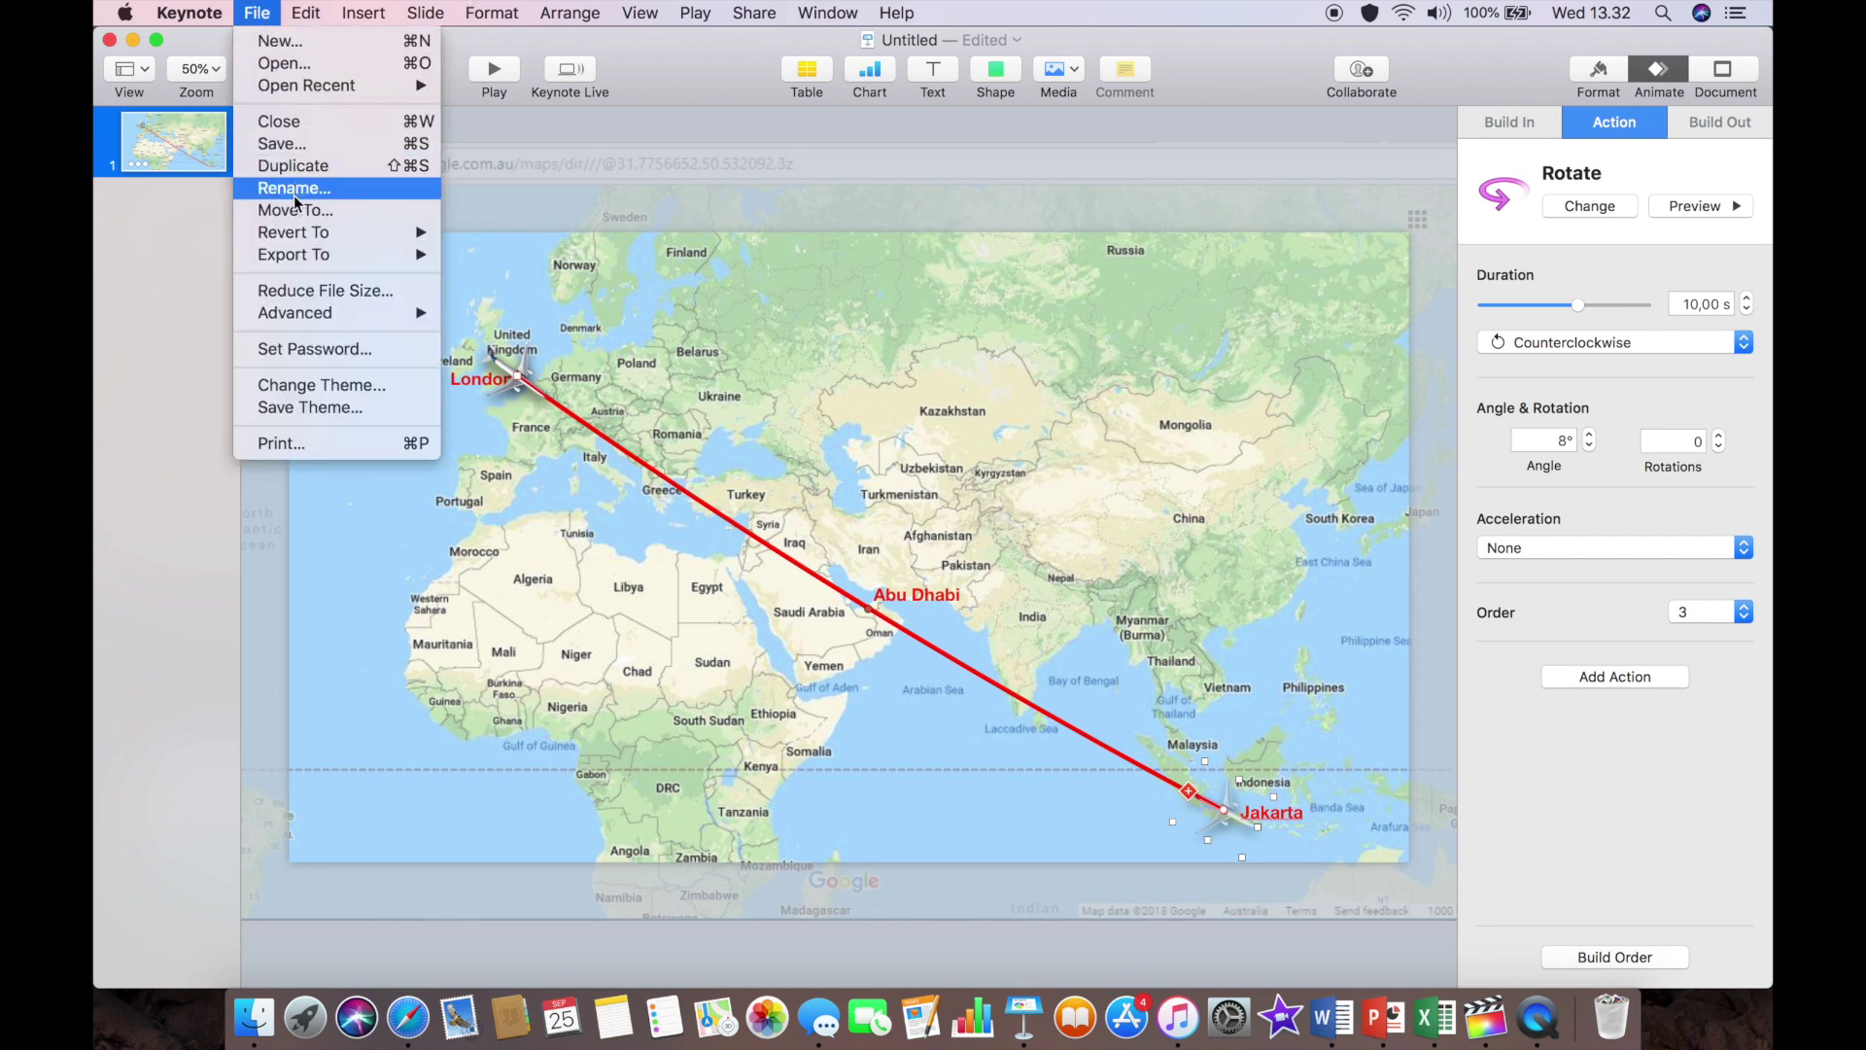
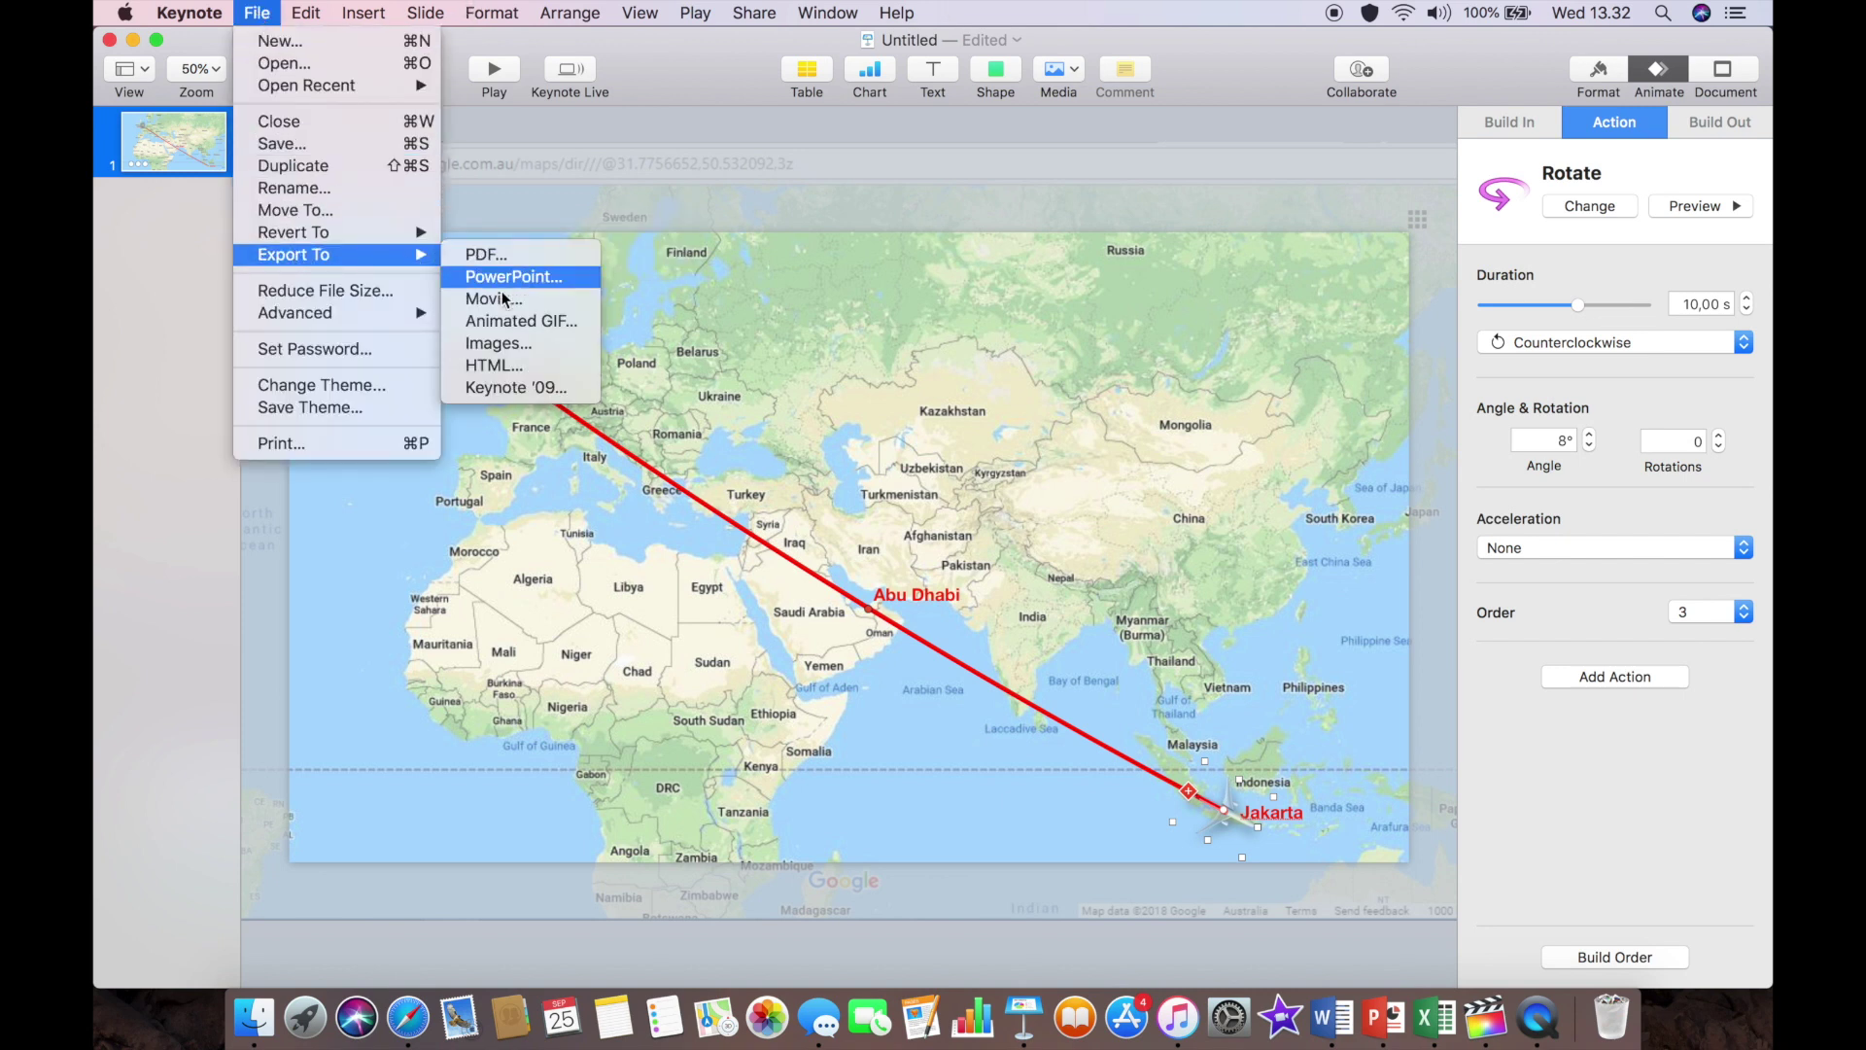
pyautogui.click(496, 298)
pyautogui.click(876, 357)
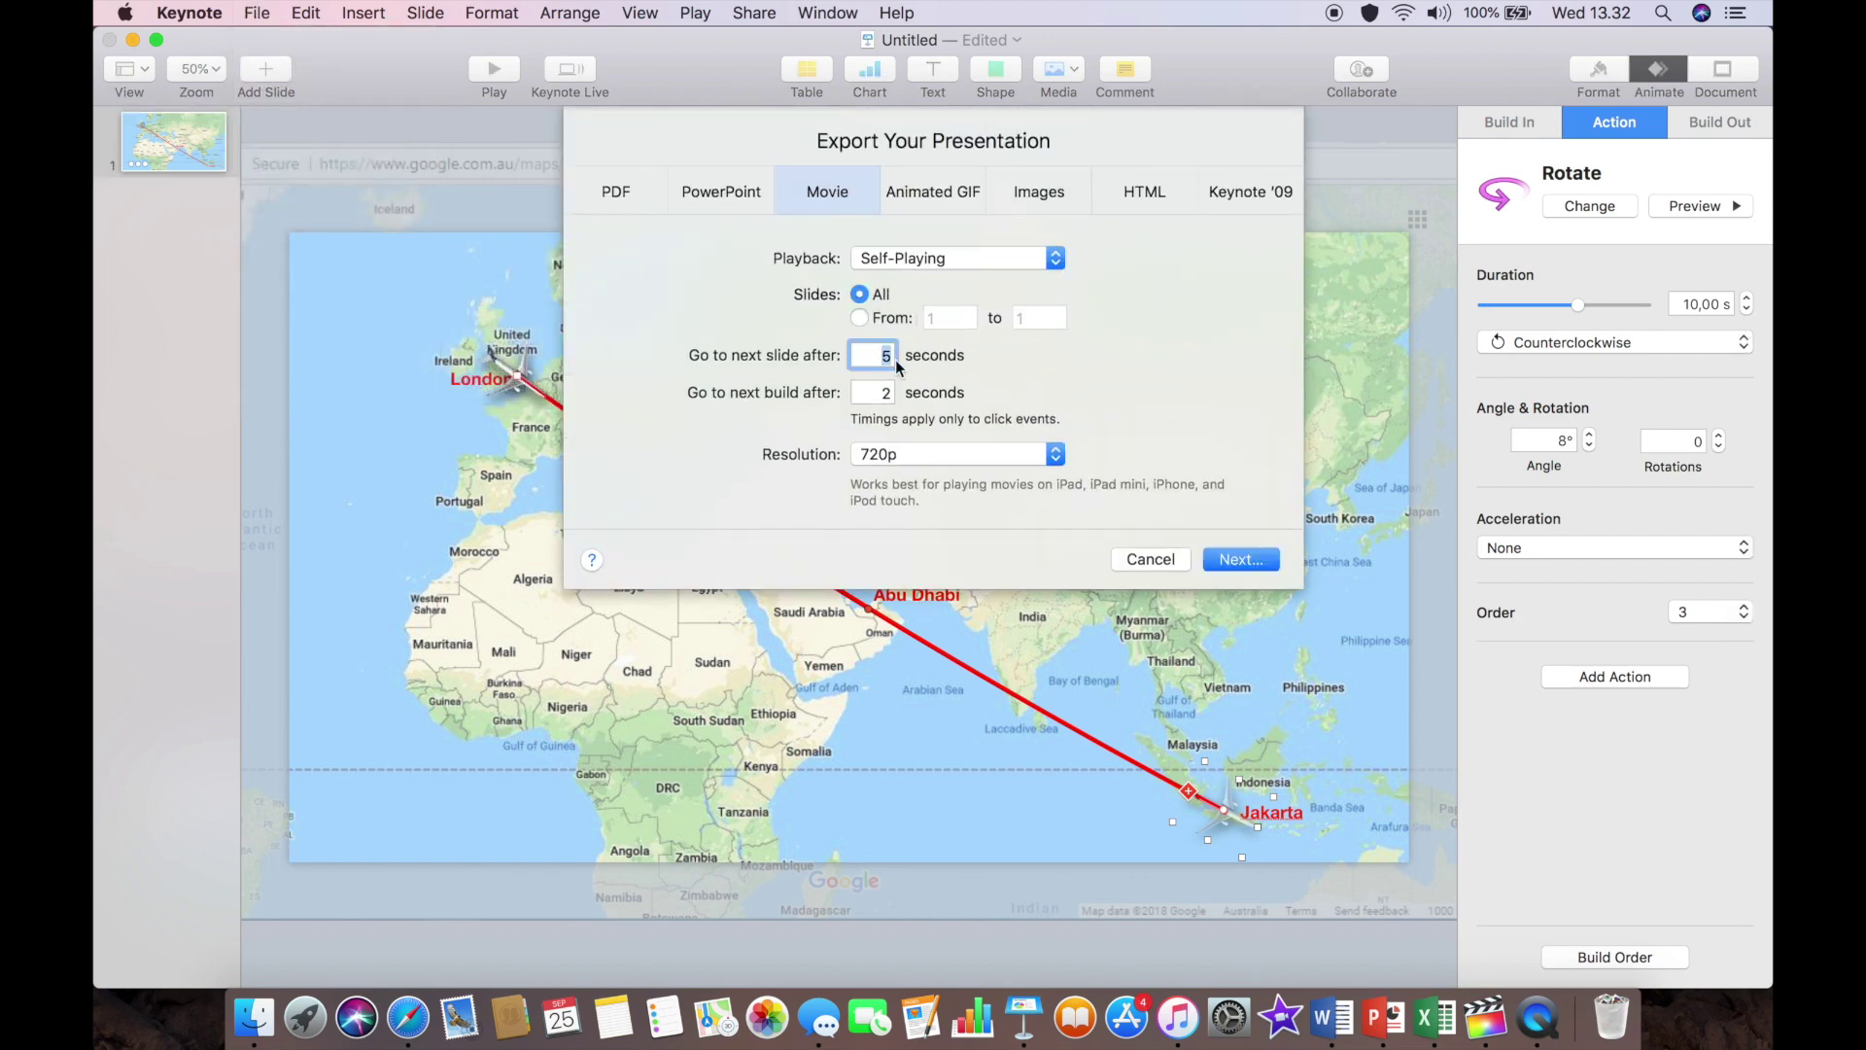
pyautogui.click(885, 389)
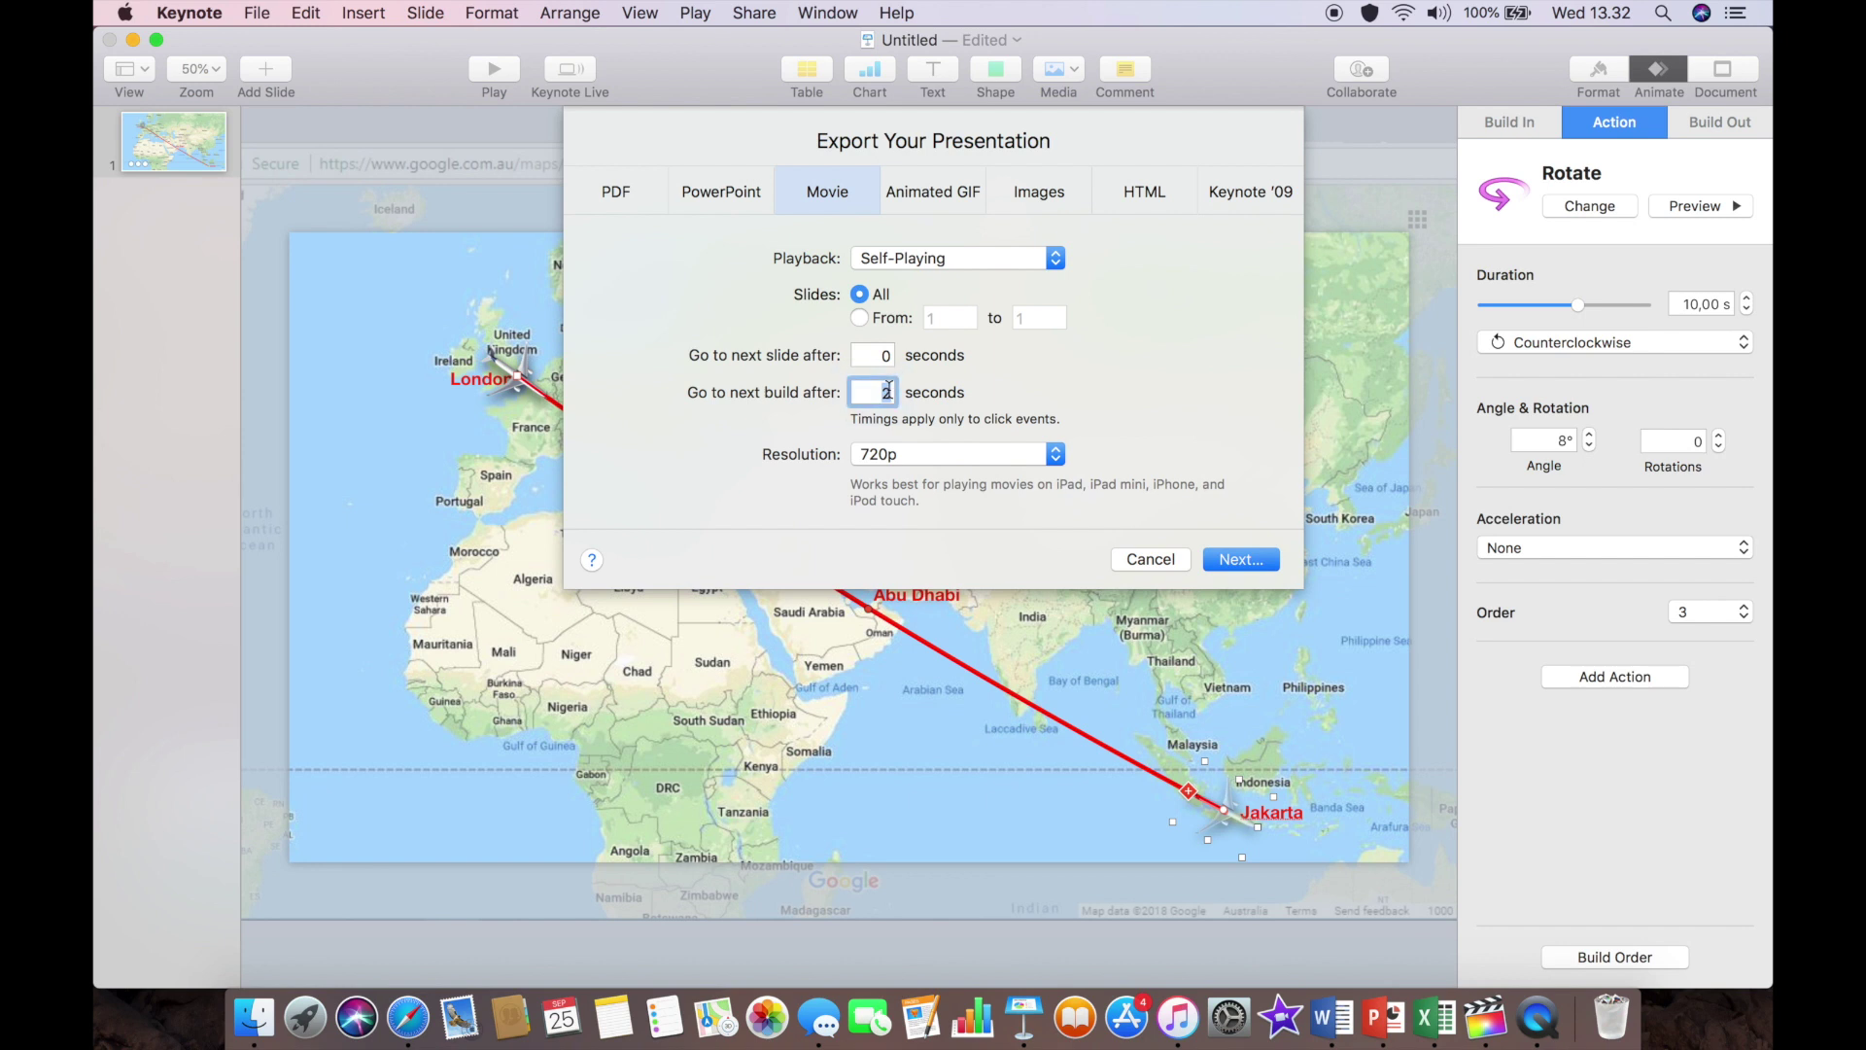
pyautogui.click(901, 453)
pyautogui.click(900, 476)
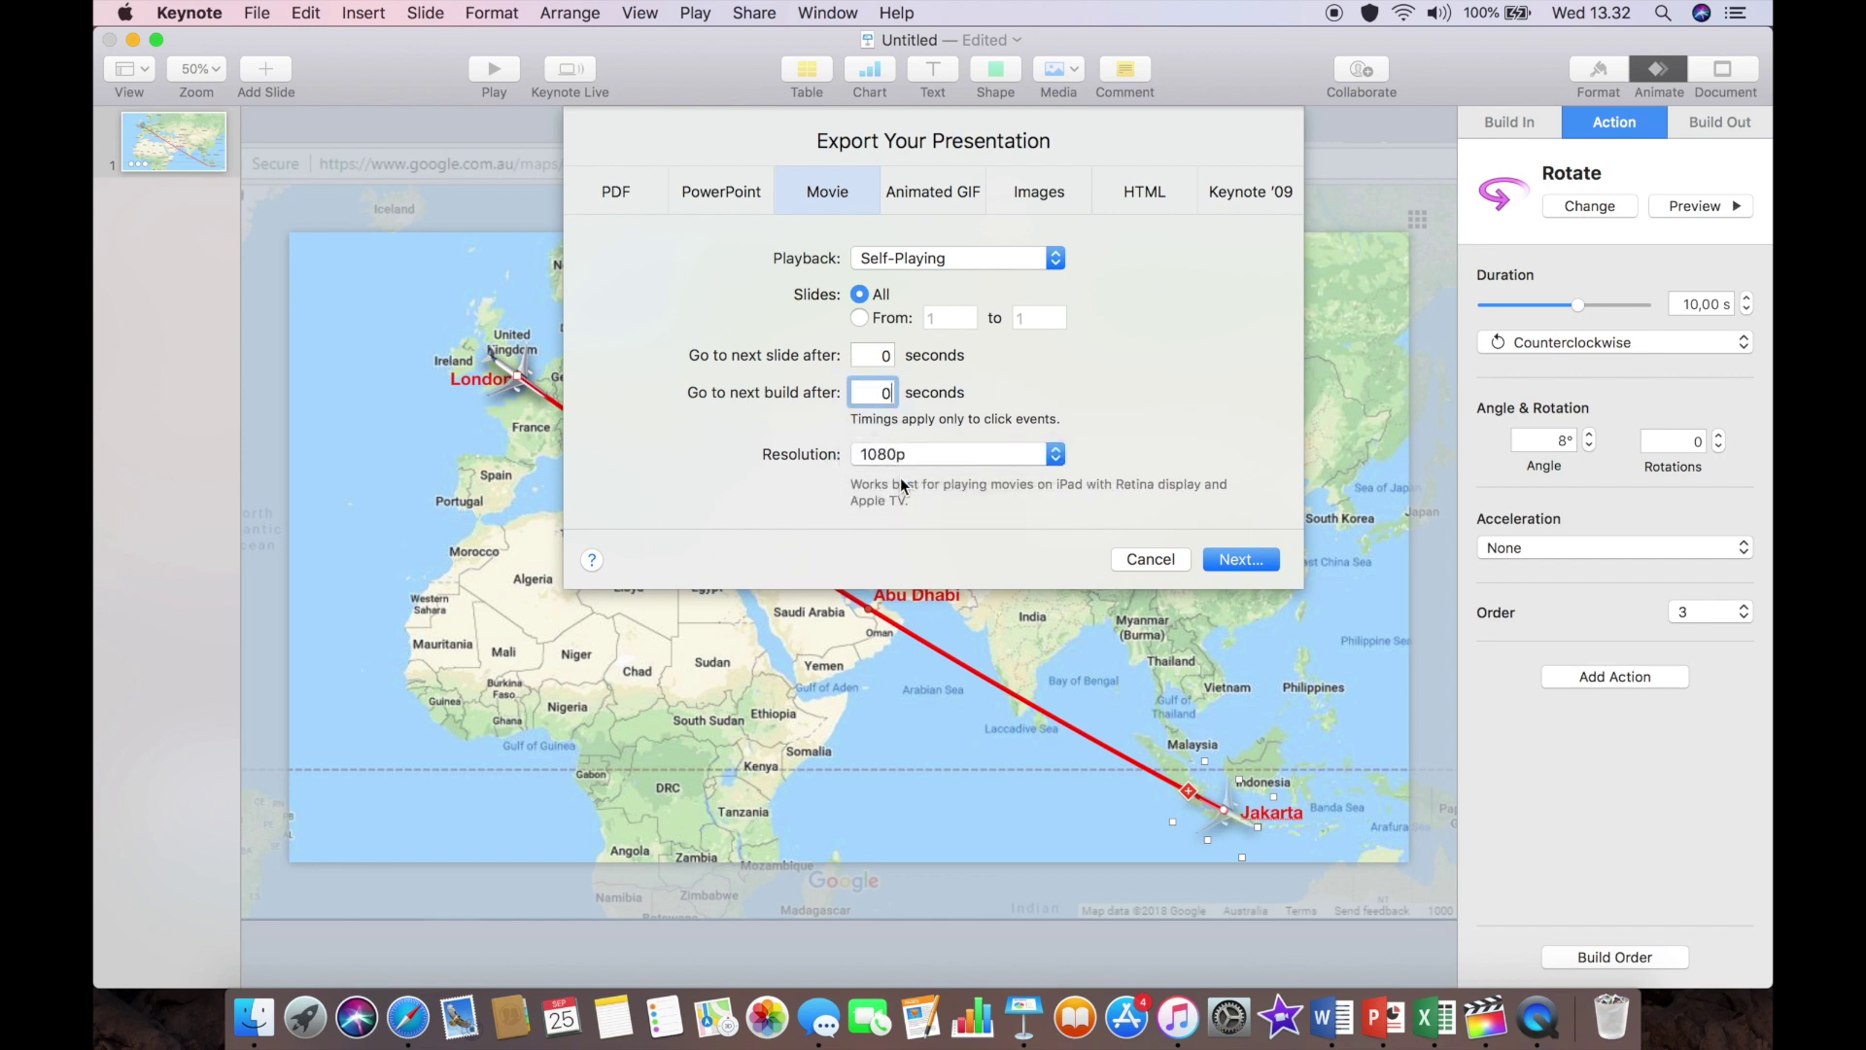
# Export the movie into the Current Project - moving map folder.
pyautogui.click(1238, 561)
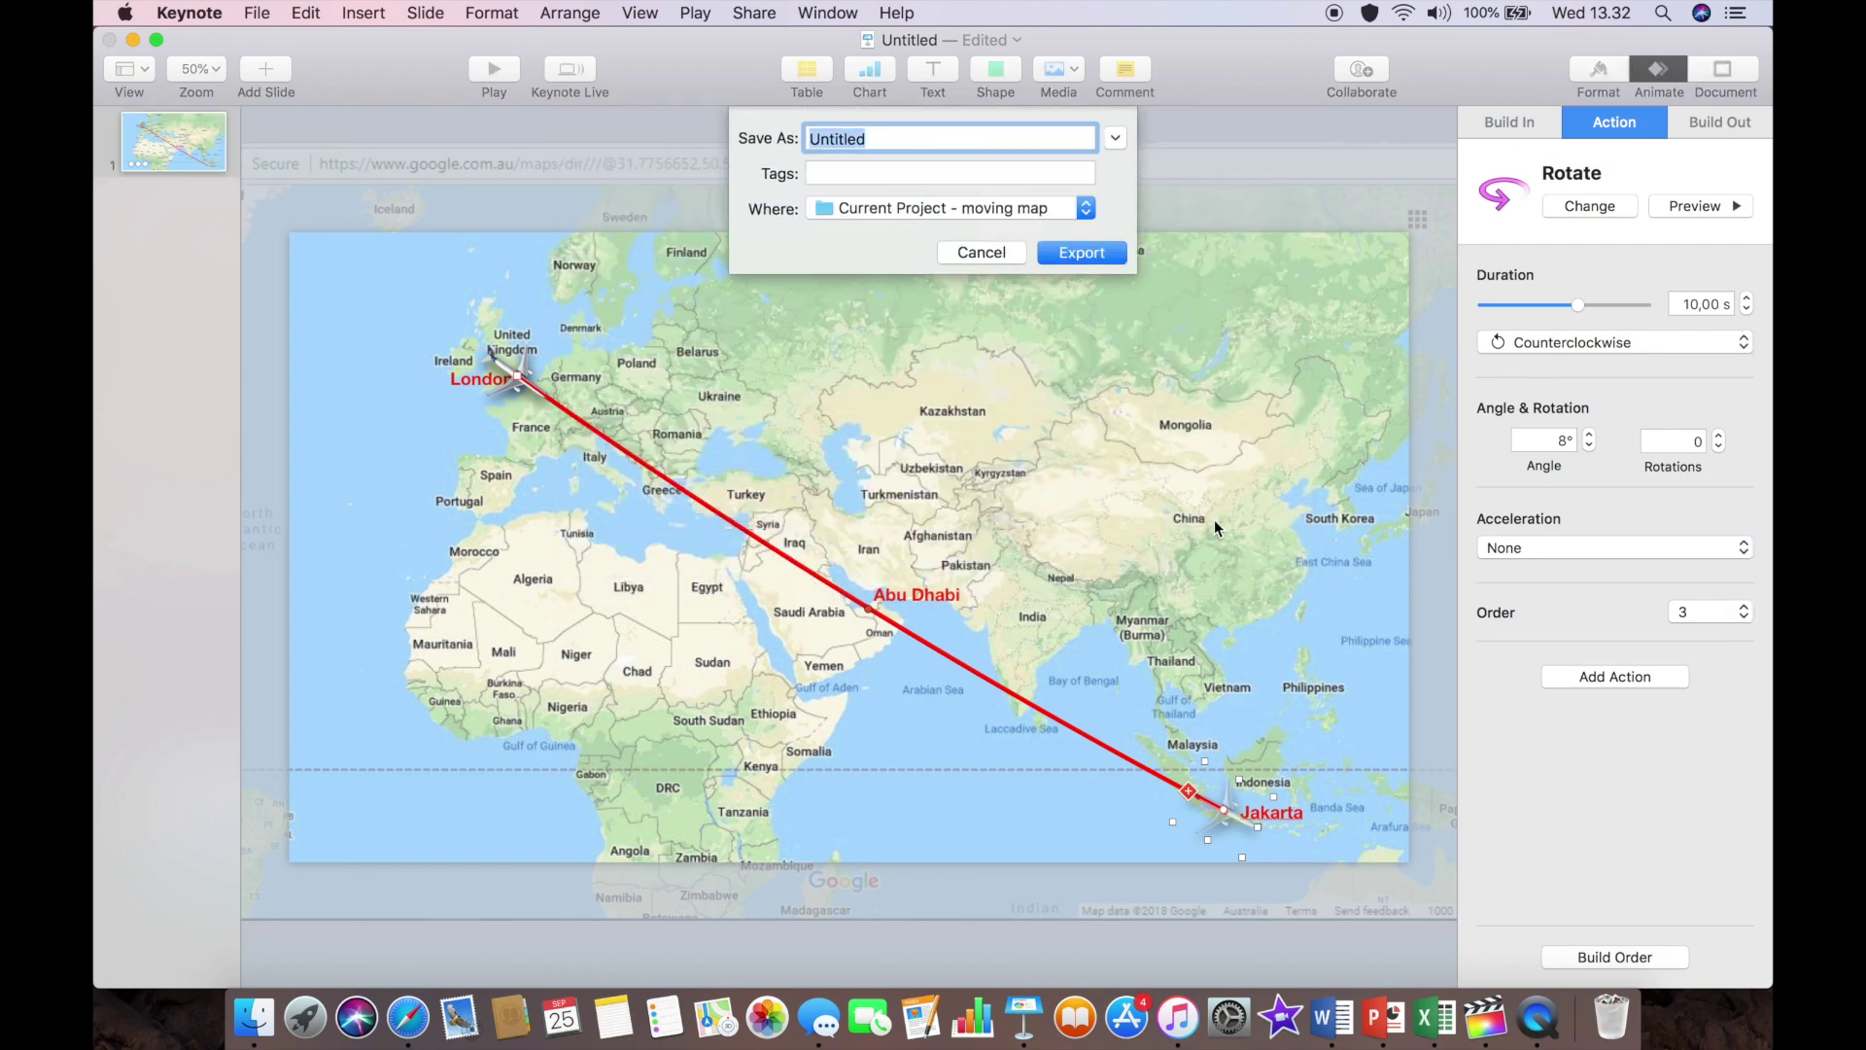
pyautogui.click(882, 142)
pyautogui.click(1075, 252)
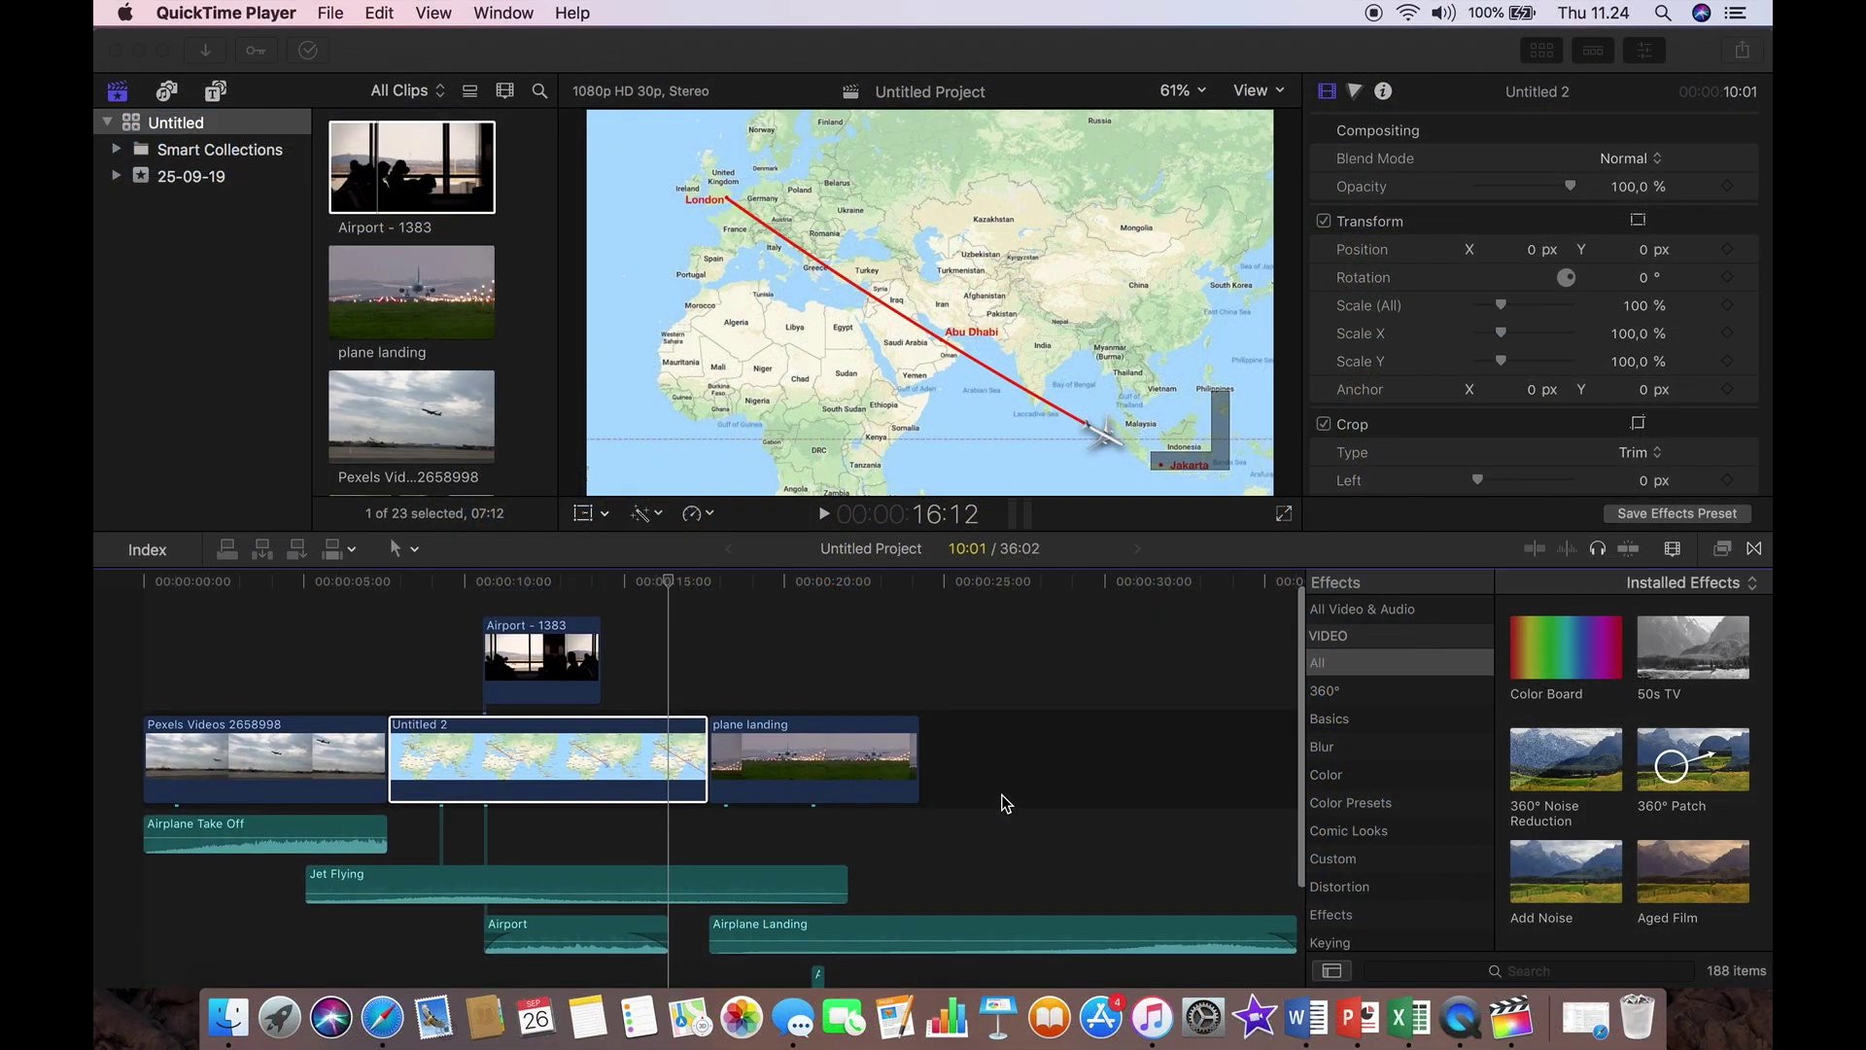
# Switch to Final Cut Pro, find the Sepia effect and apply it to the Untitled 2 map clip in the timeline.
pyautogui.scroll(-3, 1020, 724)
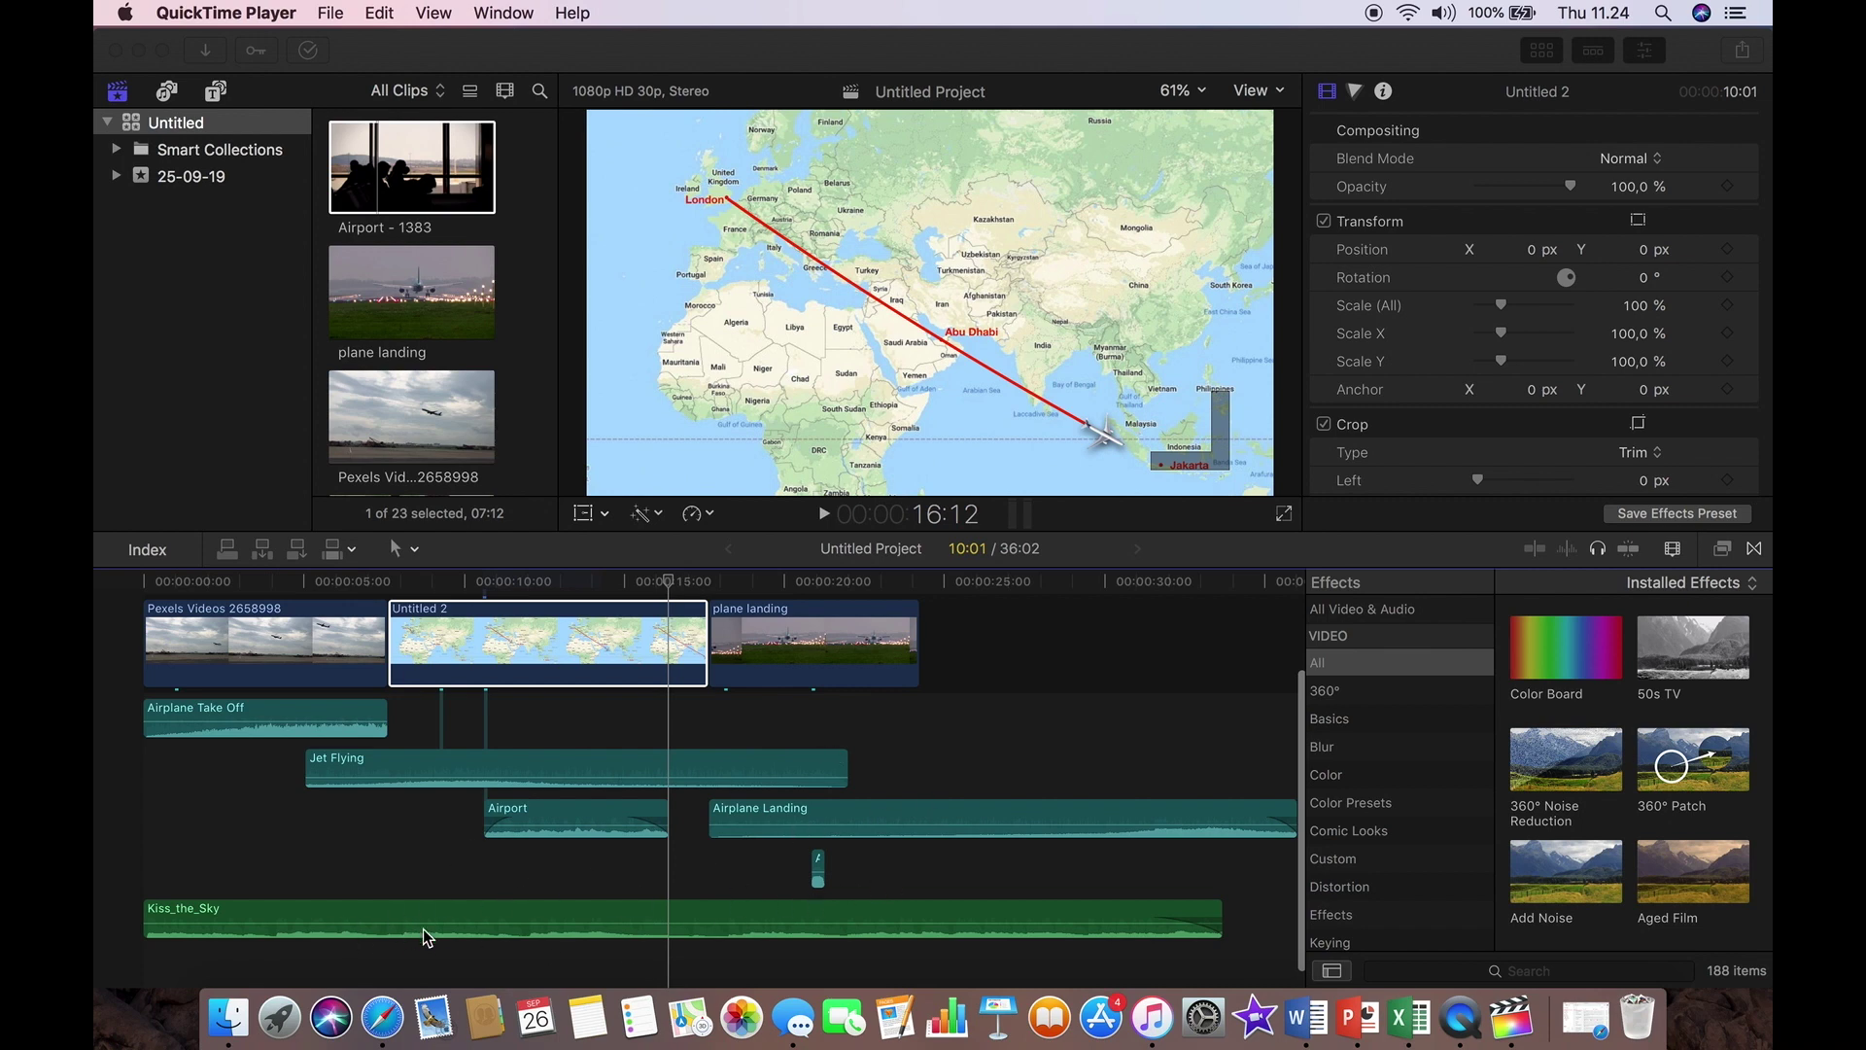
pyautogui.scroll(3, 731, 947)
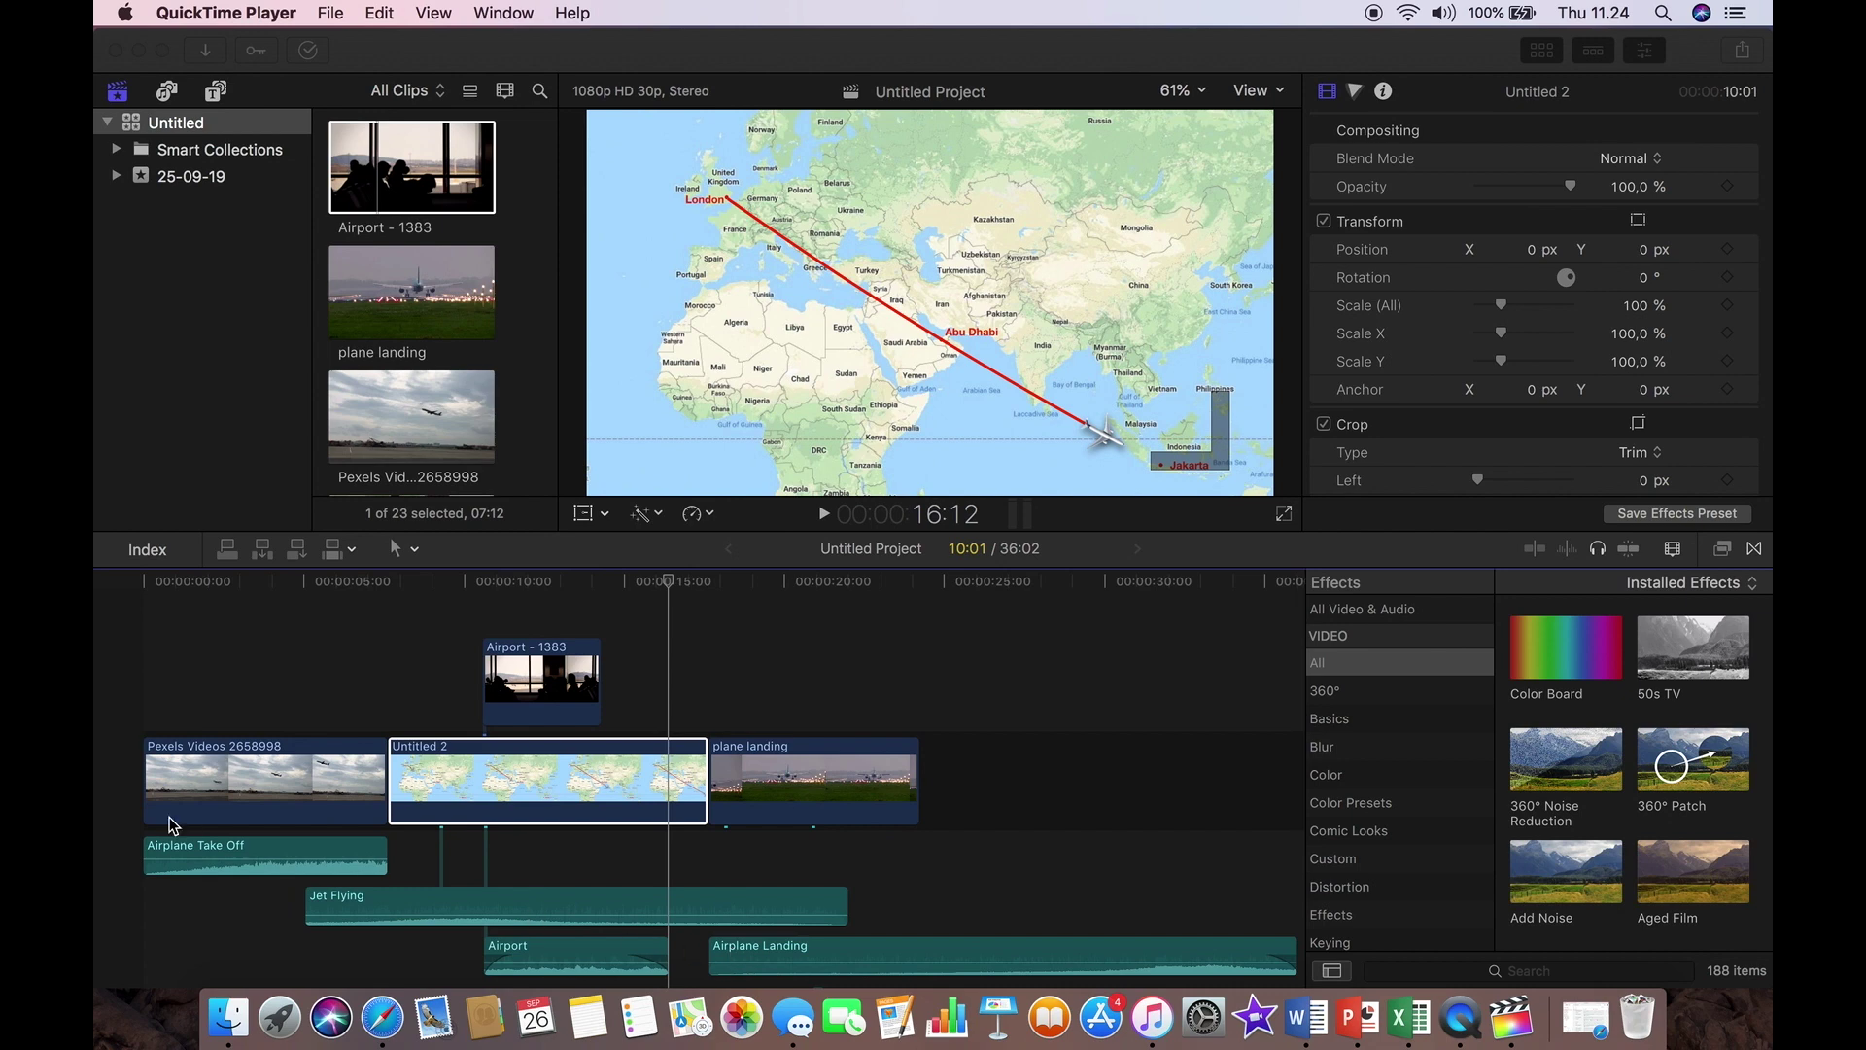
pyautogui.click(526, 649)
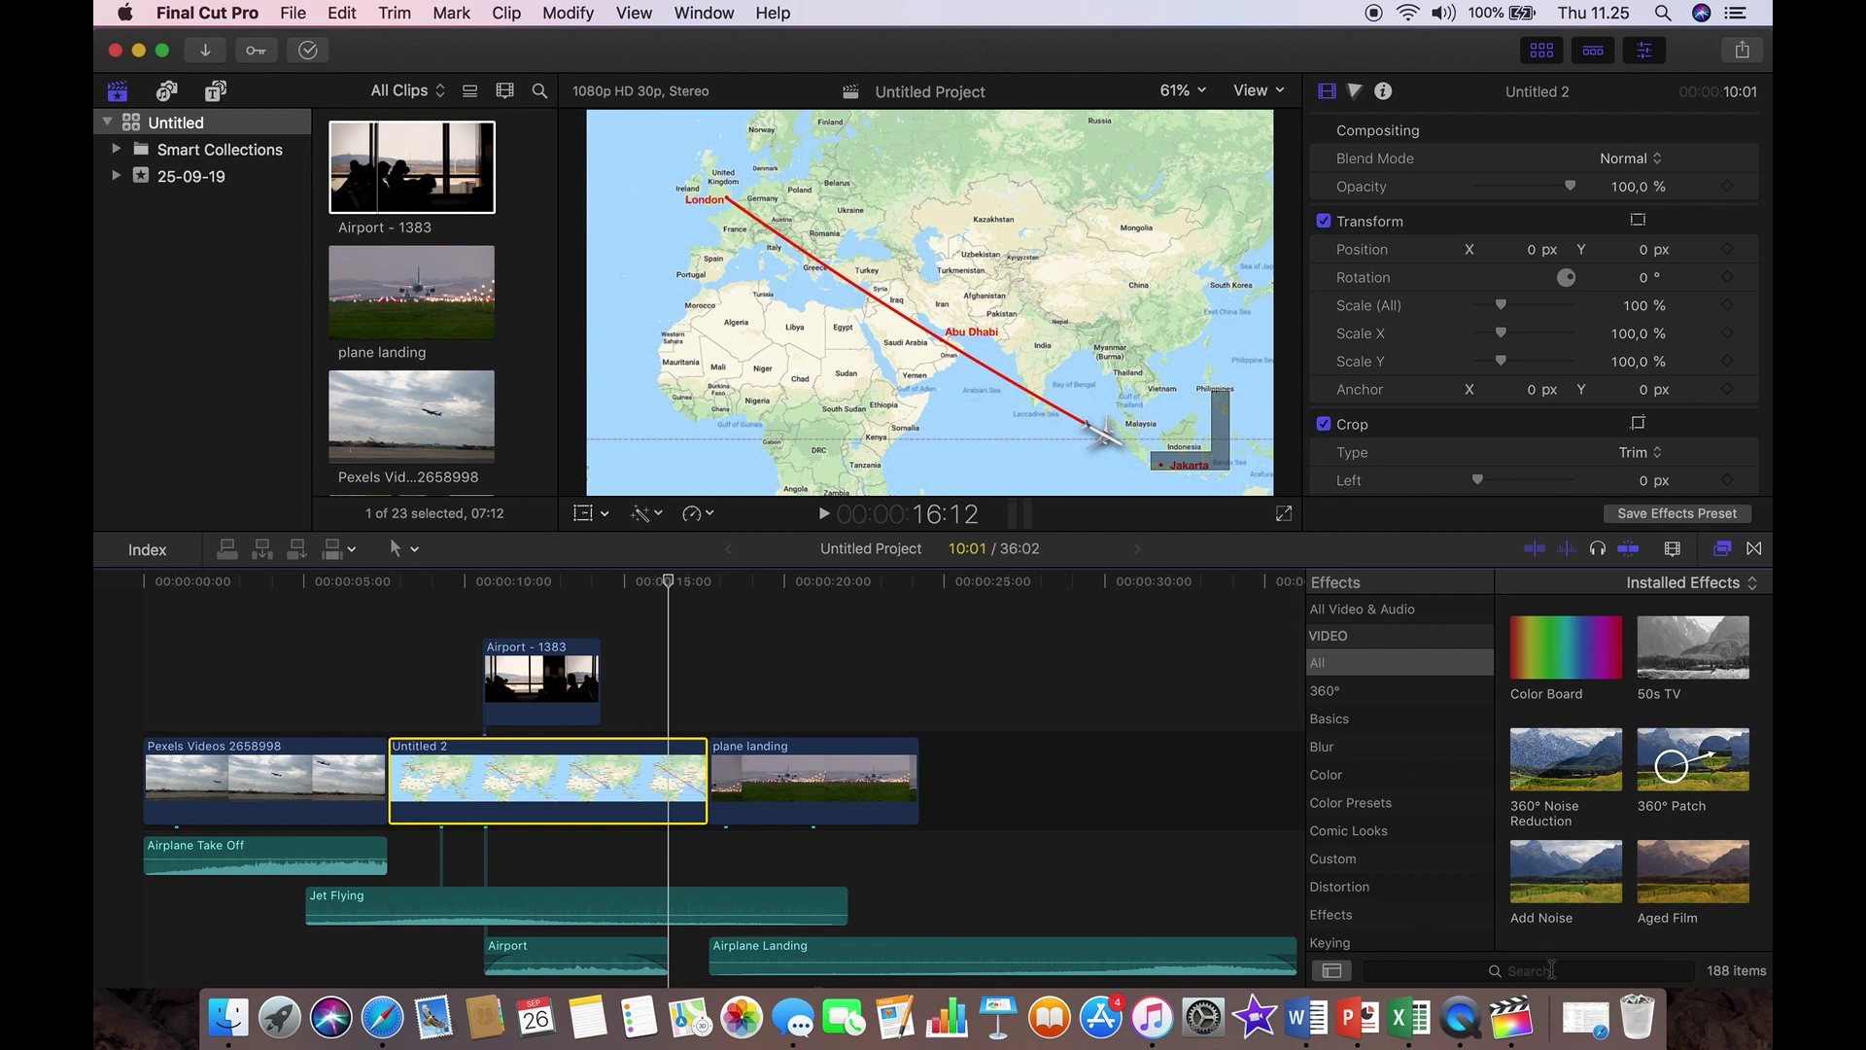
pyautogui.click(1546, 965)
pyautogui.write('sepia')
pyautogui.moveTo(1676, 669); pyautogui.dragTo(553, 806)
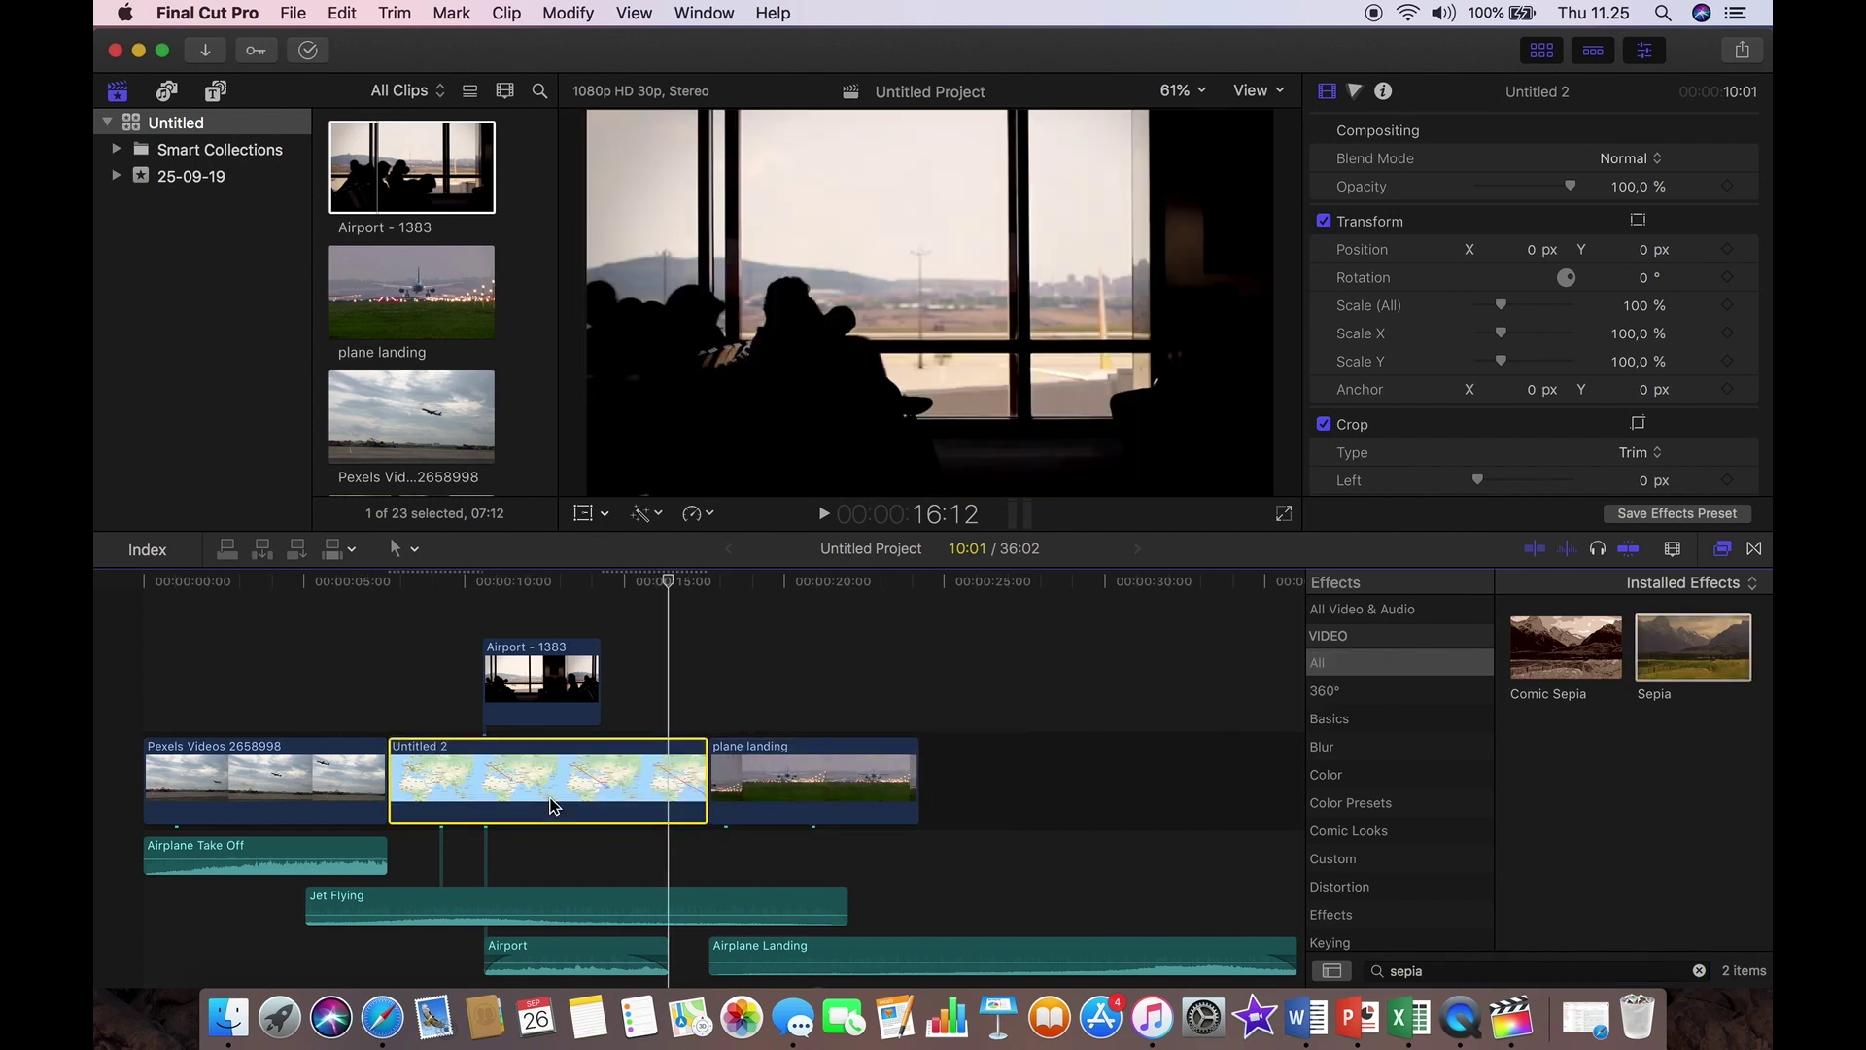
# Check the sepia map section by viewing several points of the timeline, then select the Untitled 2 clip.
pyautogui.click(655, 622)
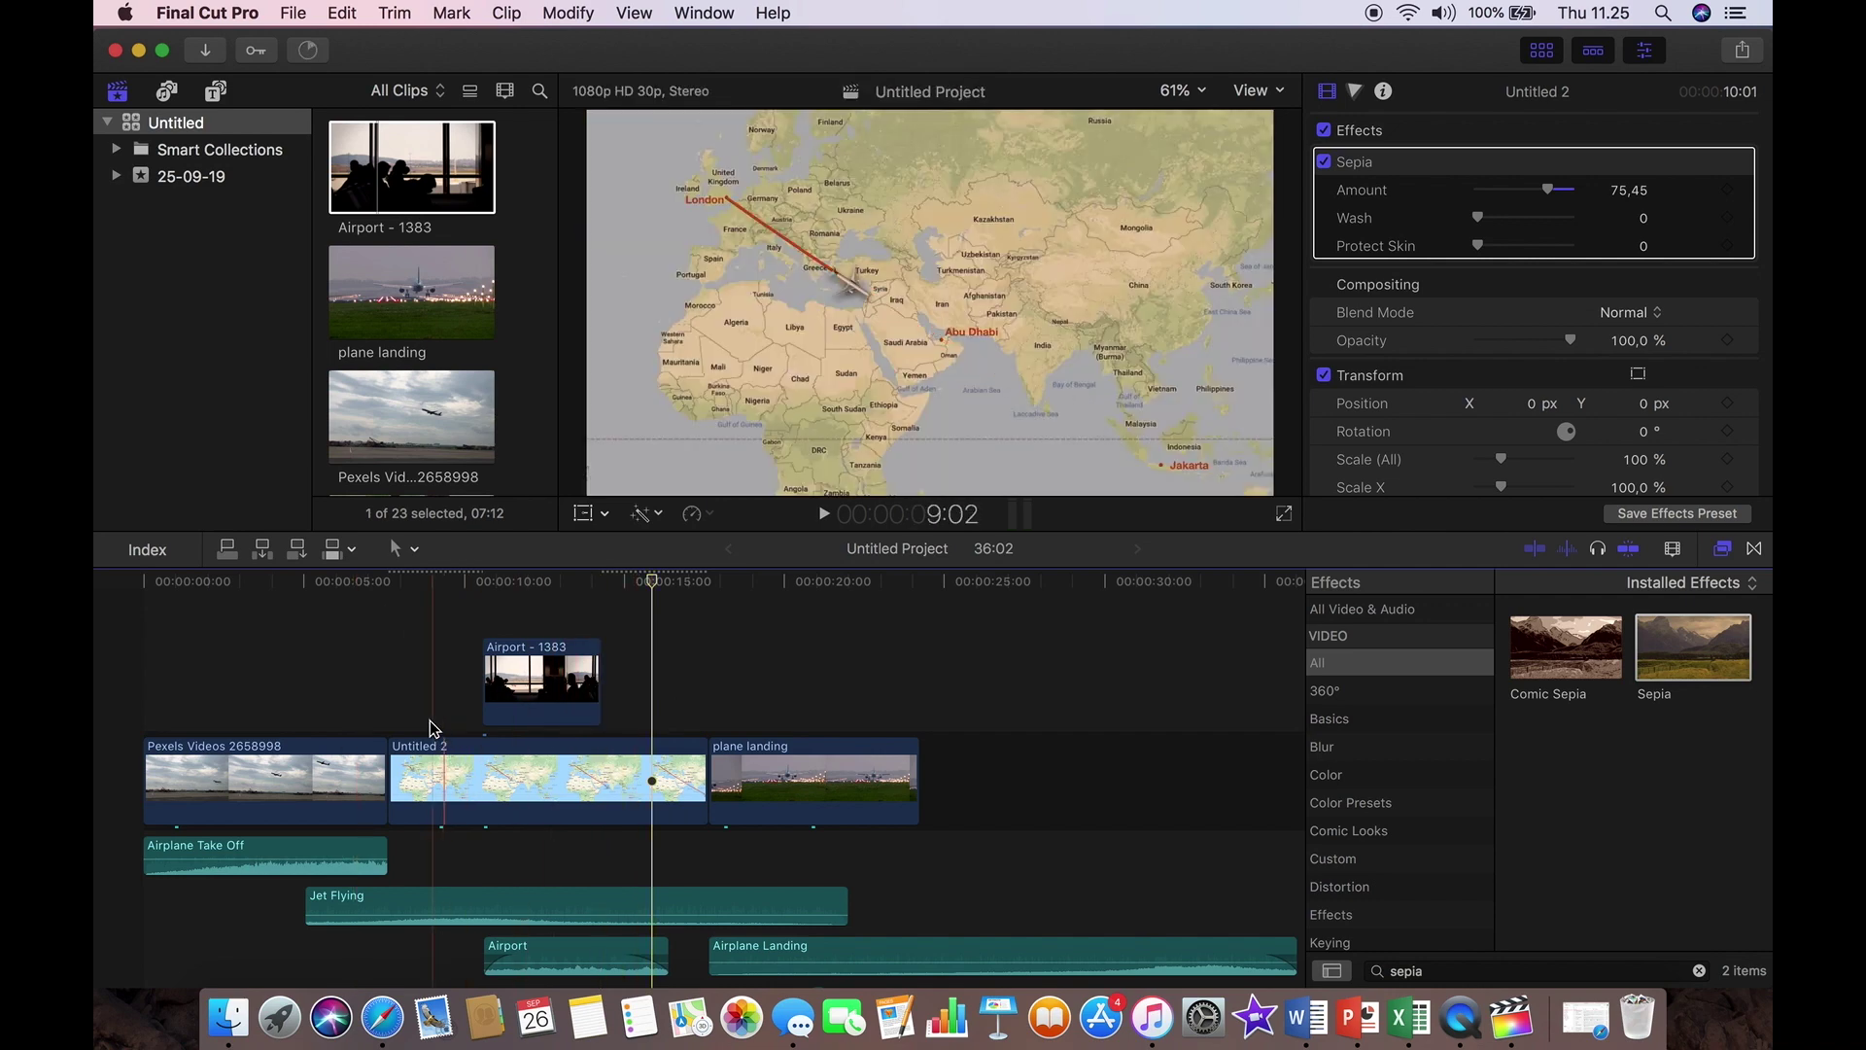
pyautogui.click(398, 705)
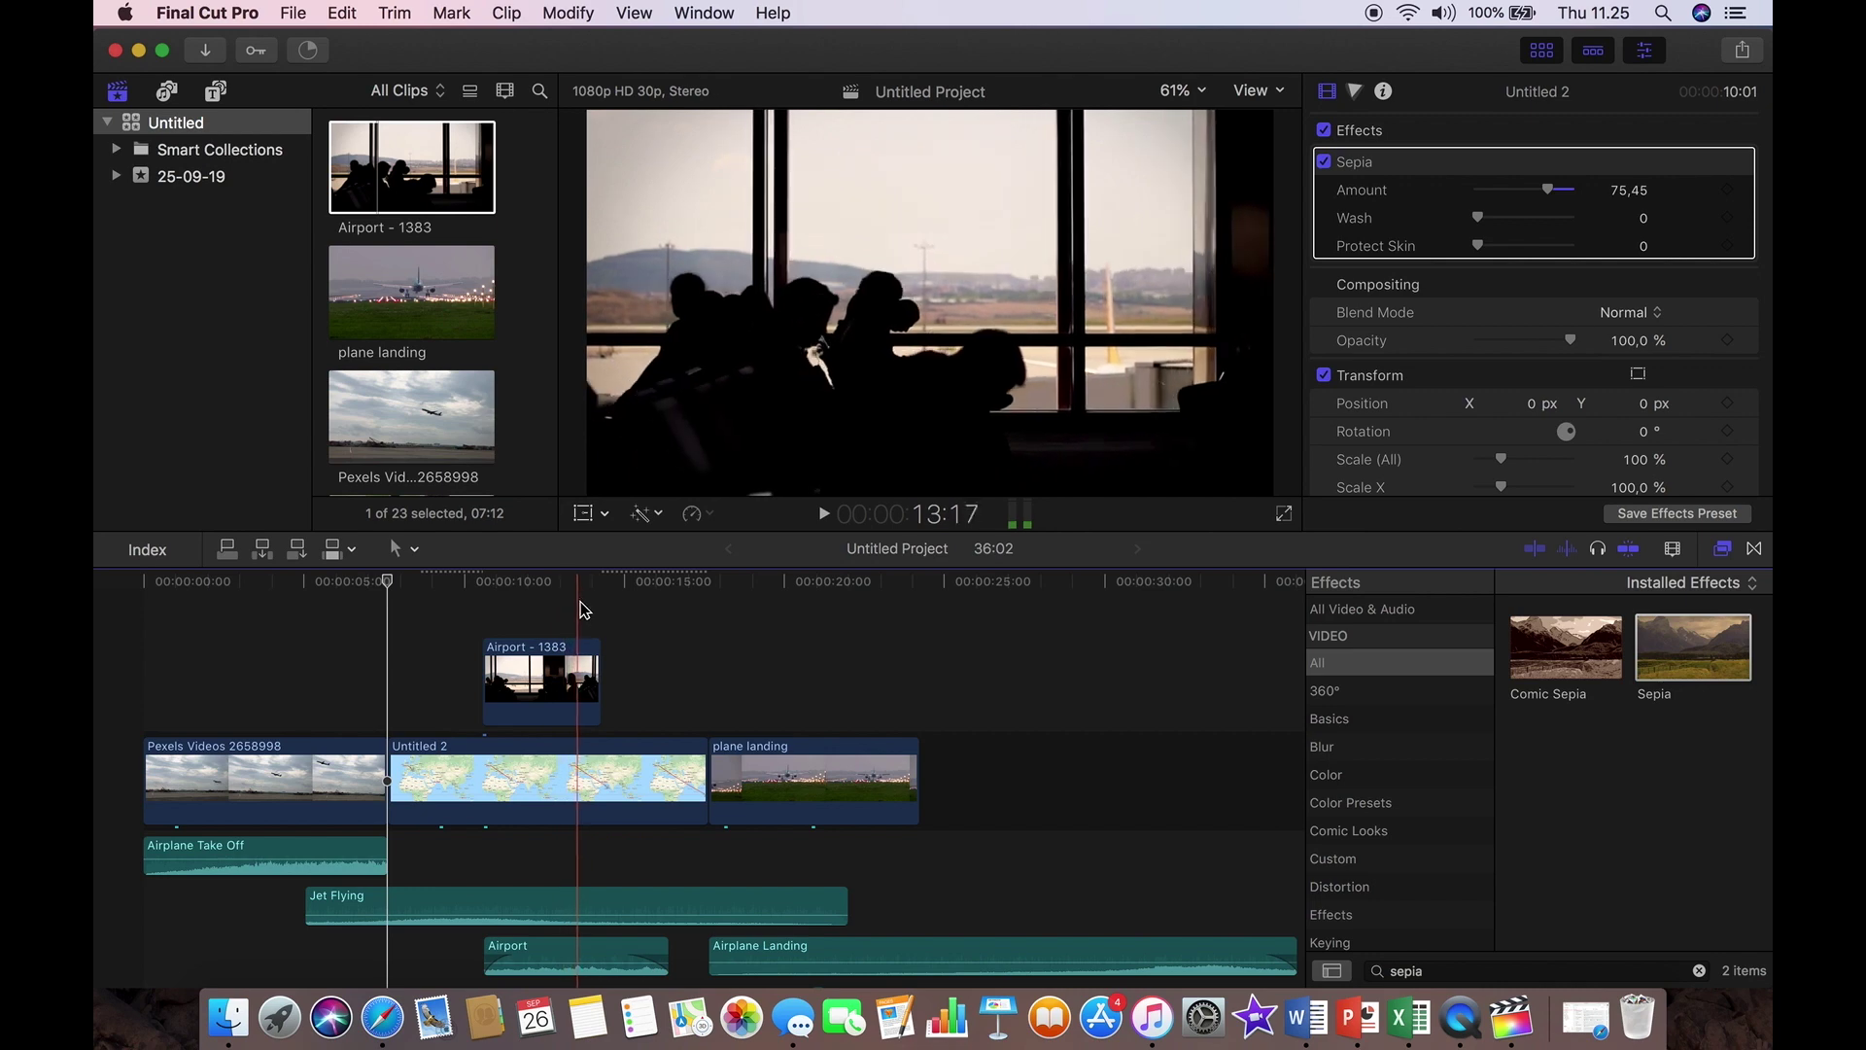
pyautogui.click(553, 761)
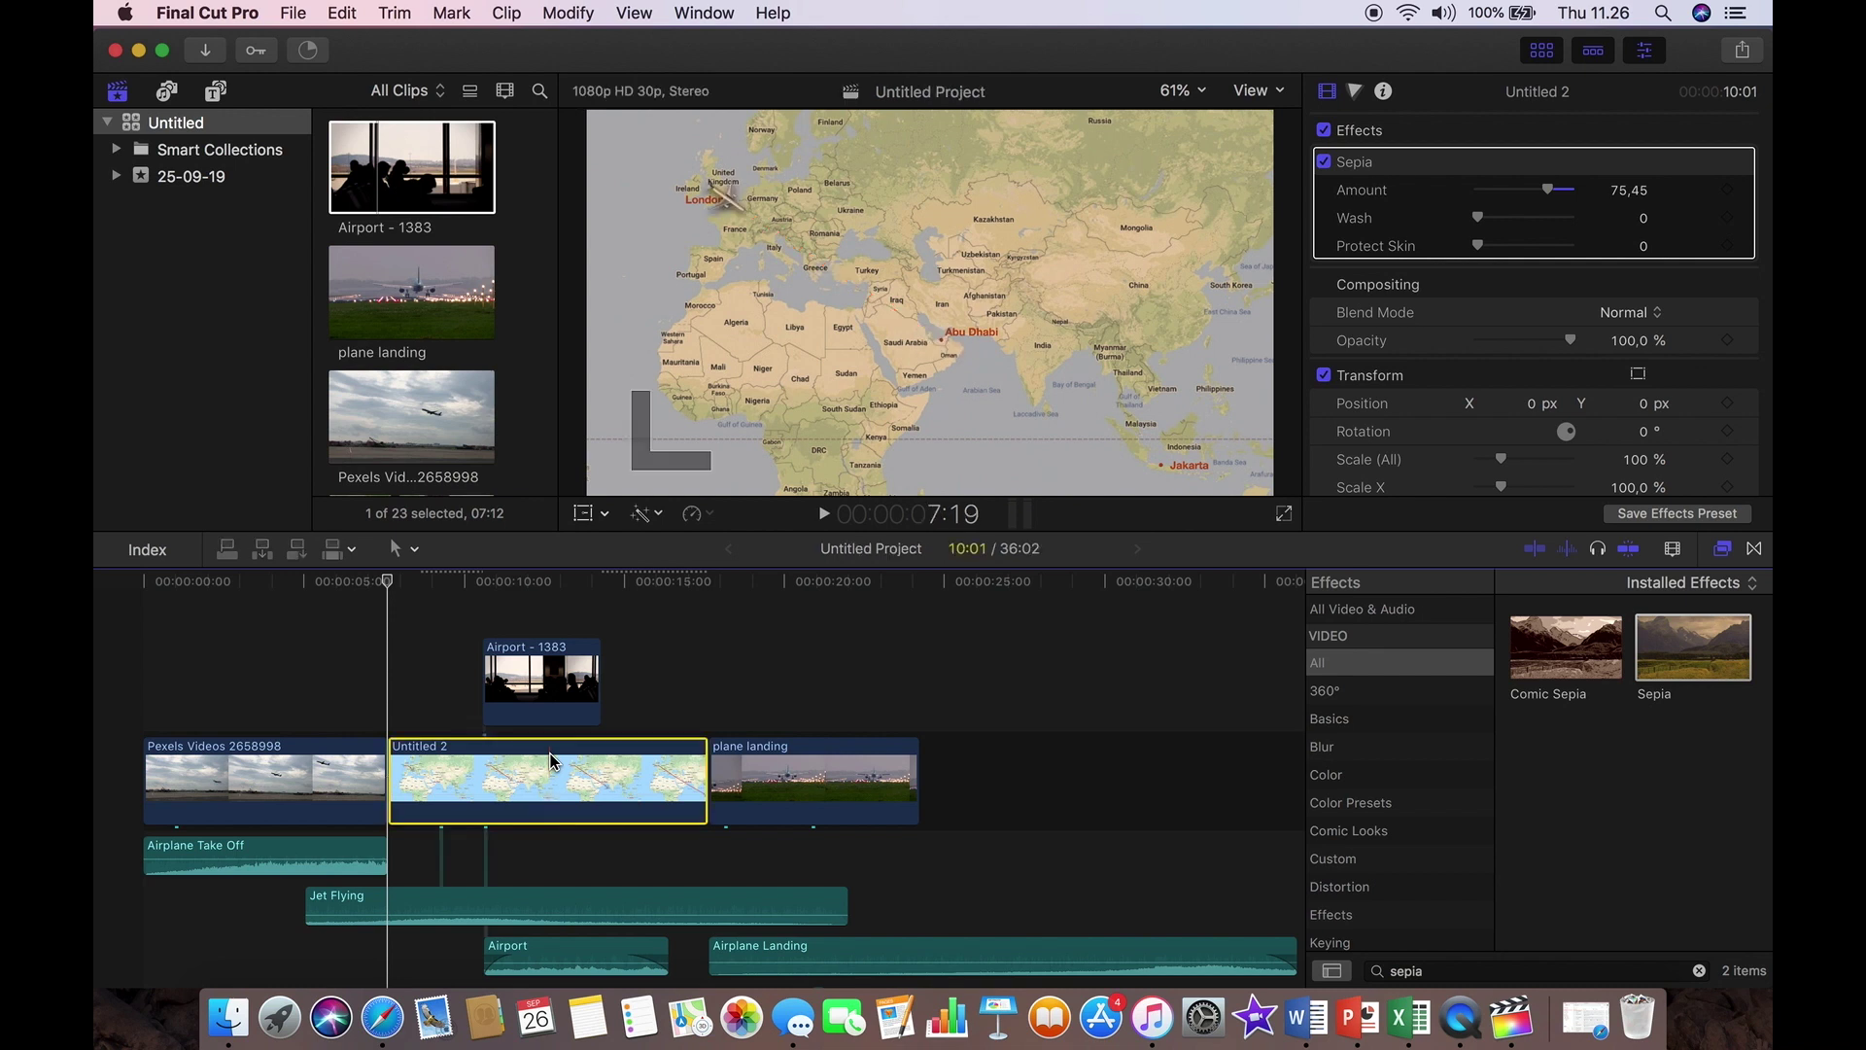
pyautogui.click(554, 838)
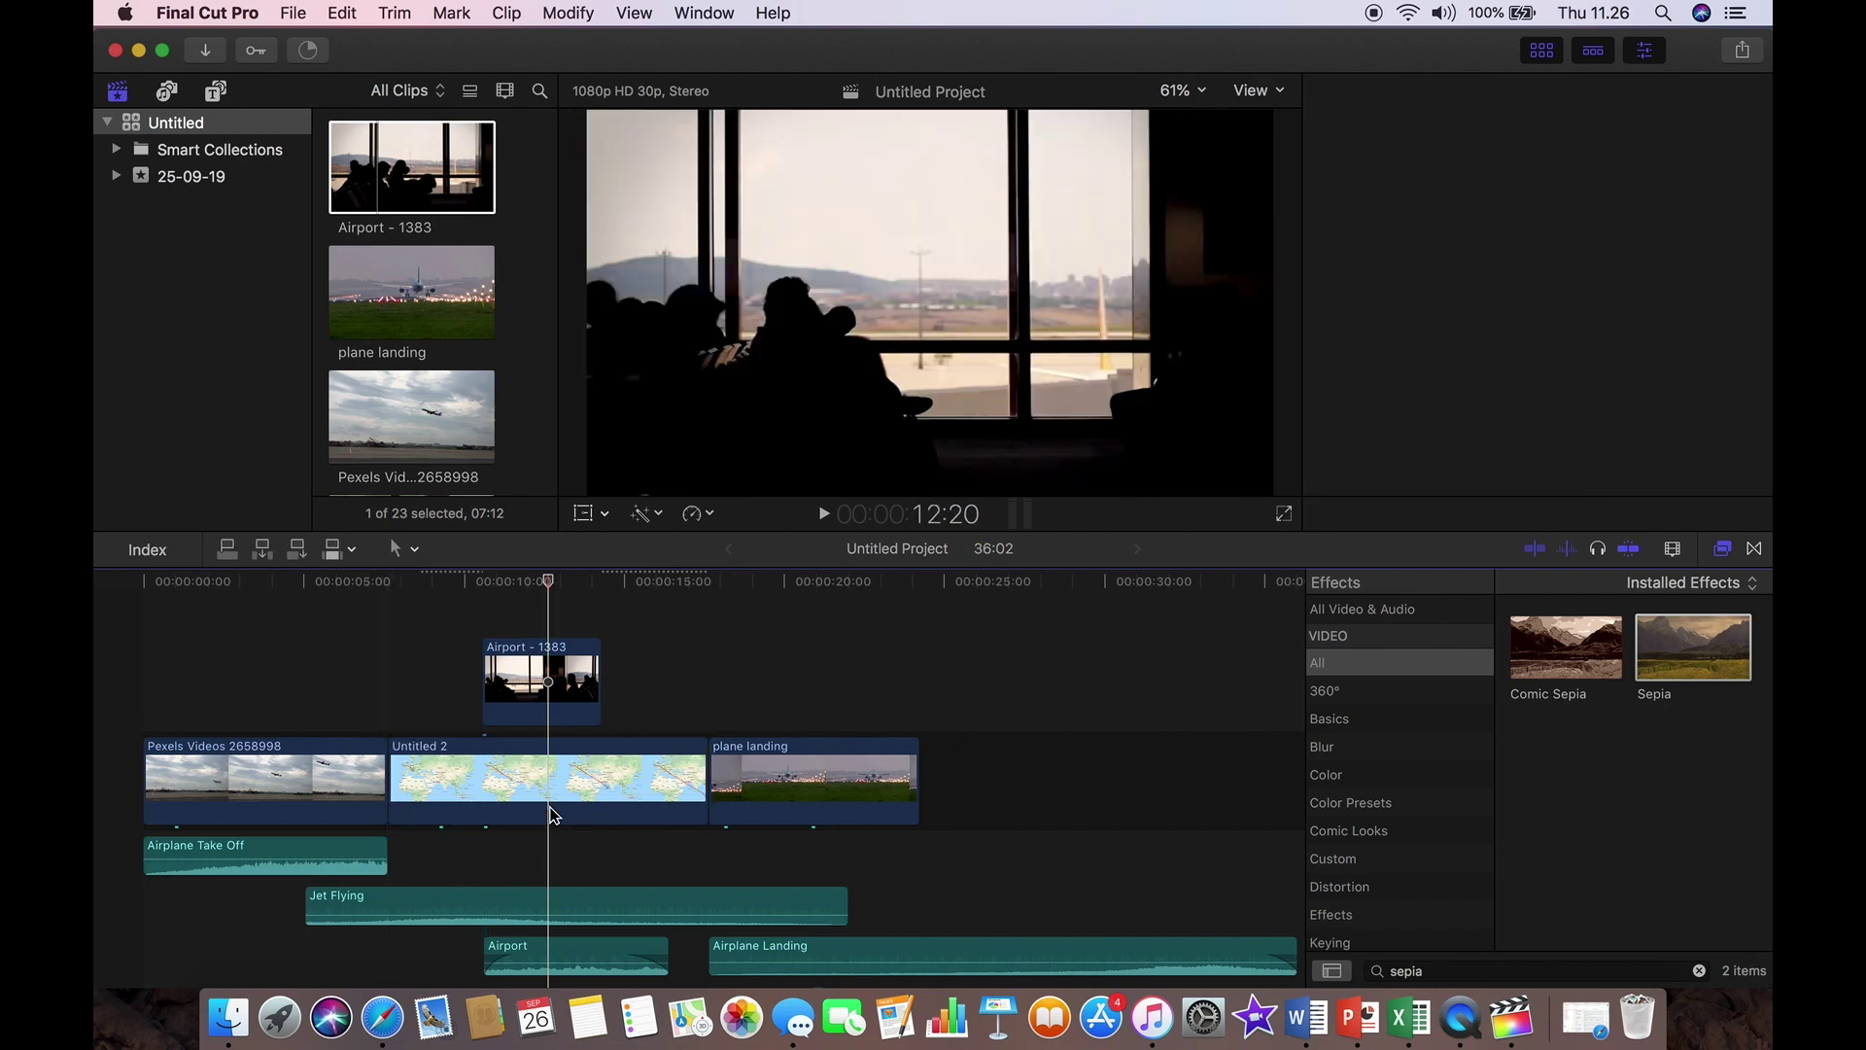
pyautogui.click(552, 789)
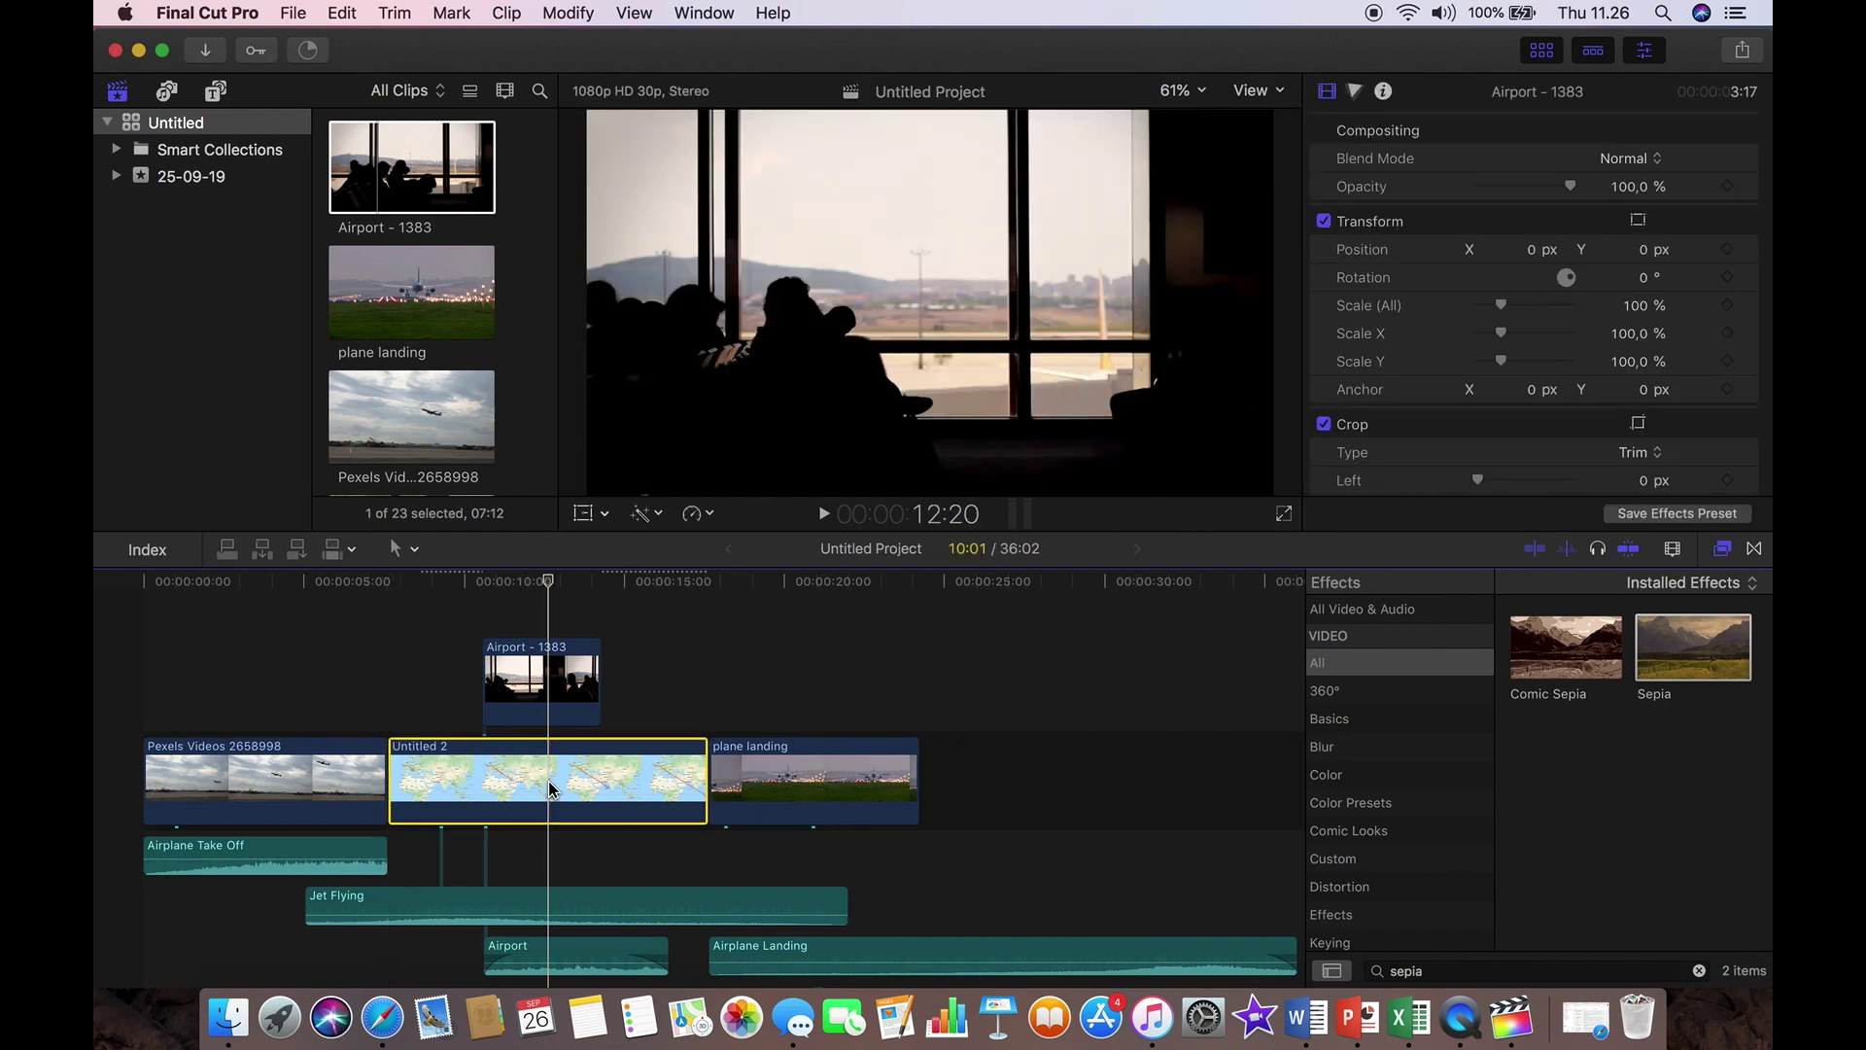
# Add a hold segment to the Untitled 2 map clip, lengthen it, and slow the segments on either side to 70%.
pyautogui.hotkey('shift', 'h')
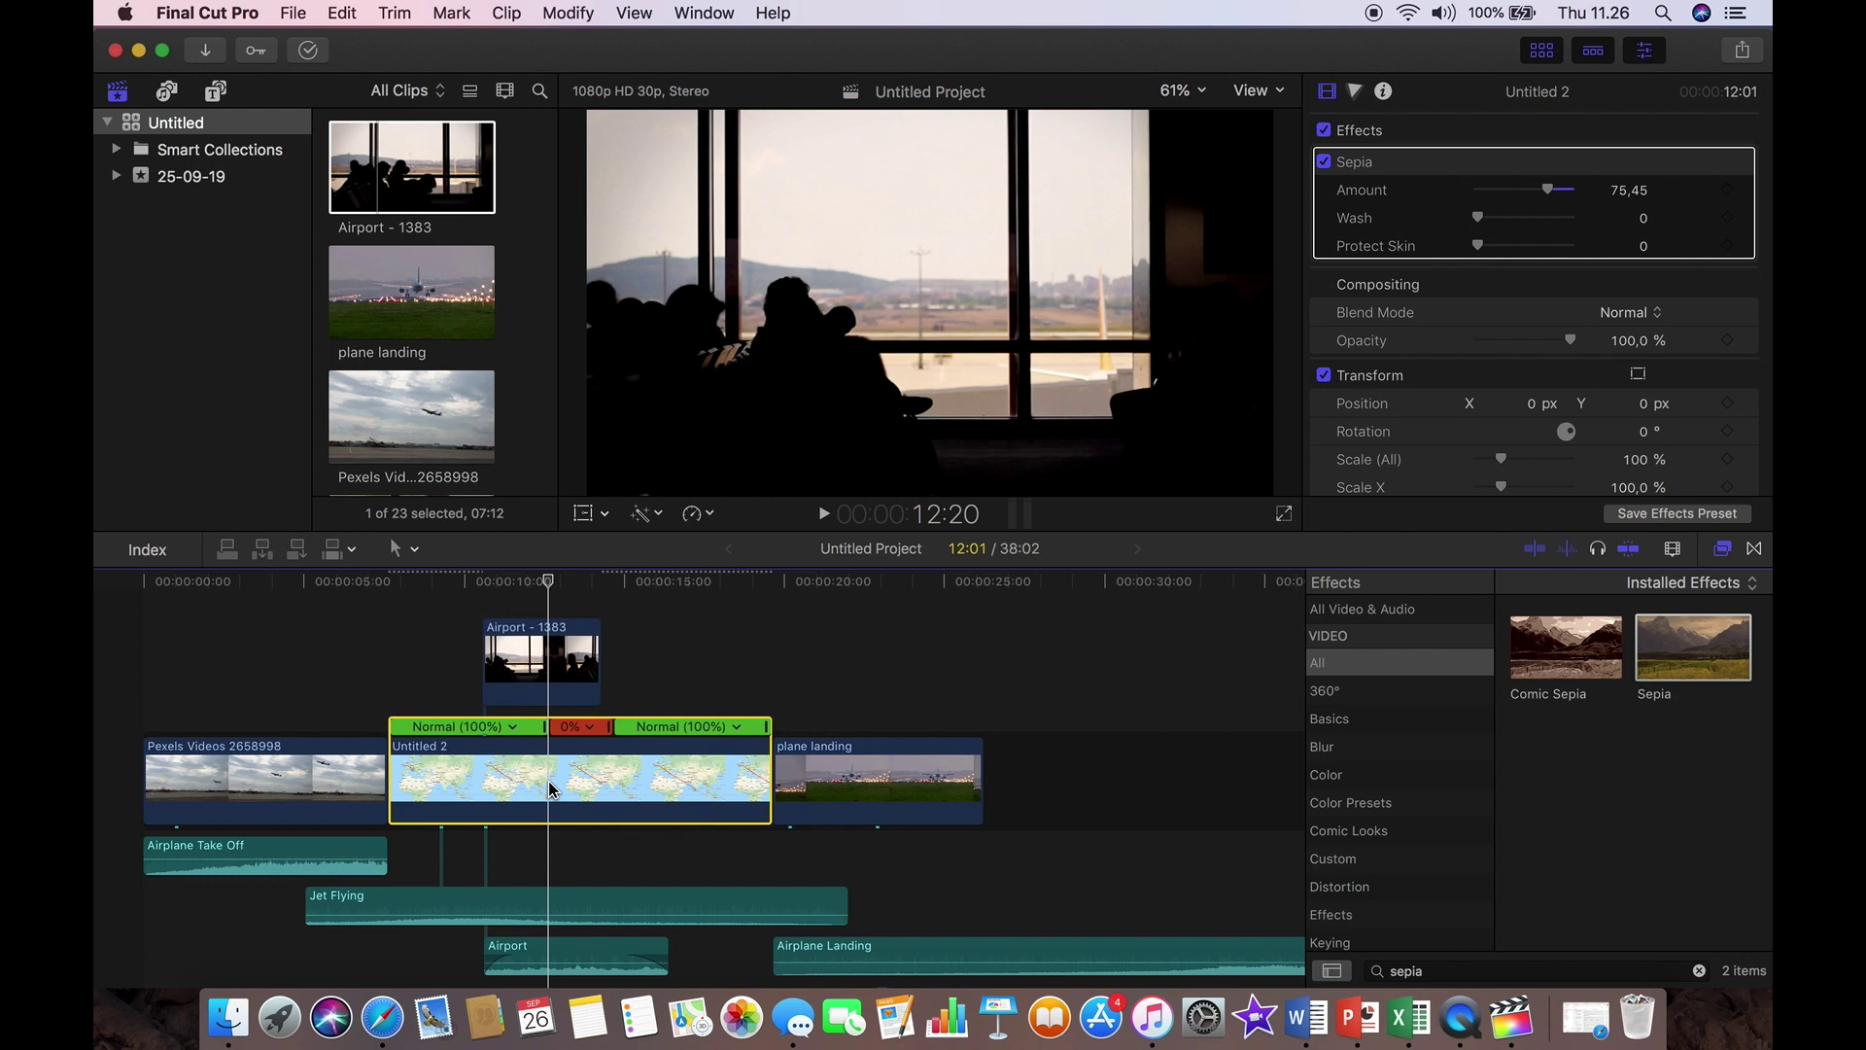
pyautogui.moveTo(608, 732); pyautogui.dragTo(681, 738)
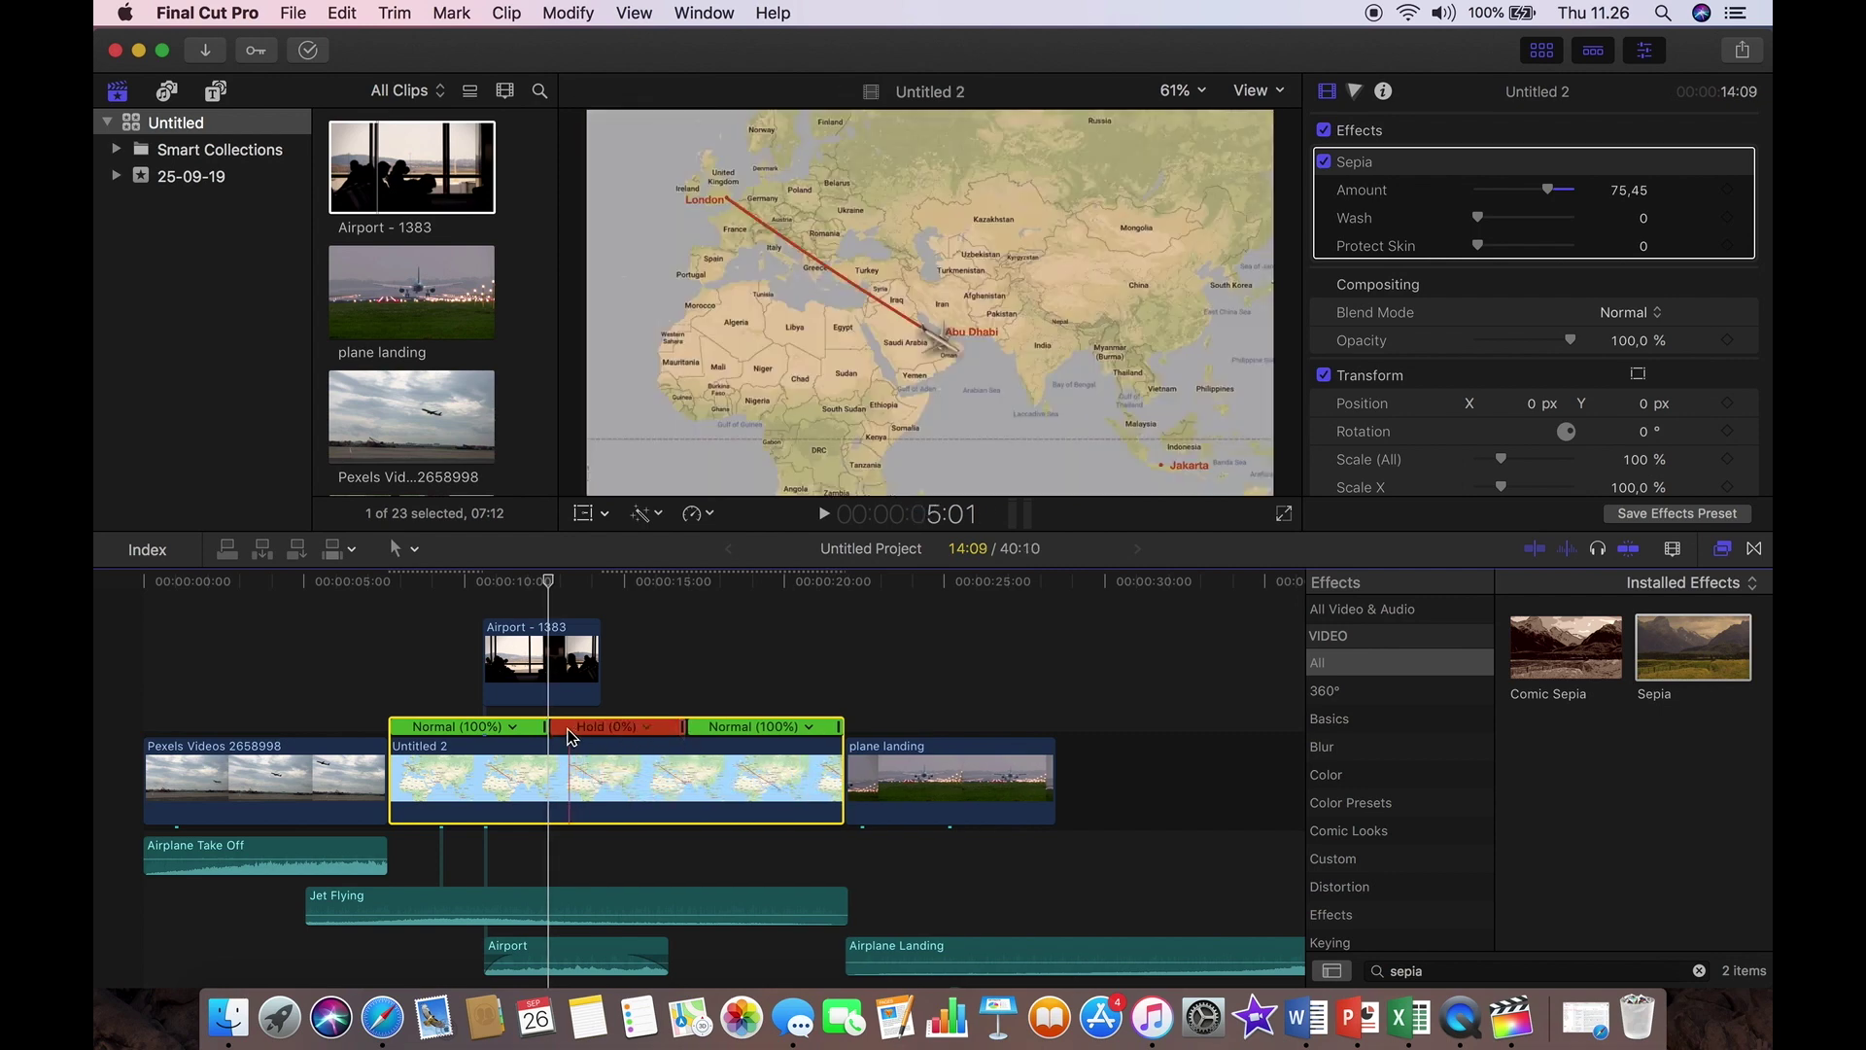
pyautogui.moveTo(545, 734); pyautogui.dragTo(616, 749)
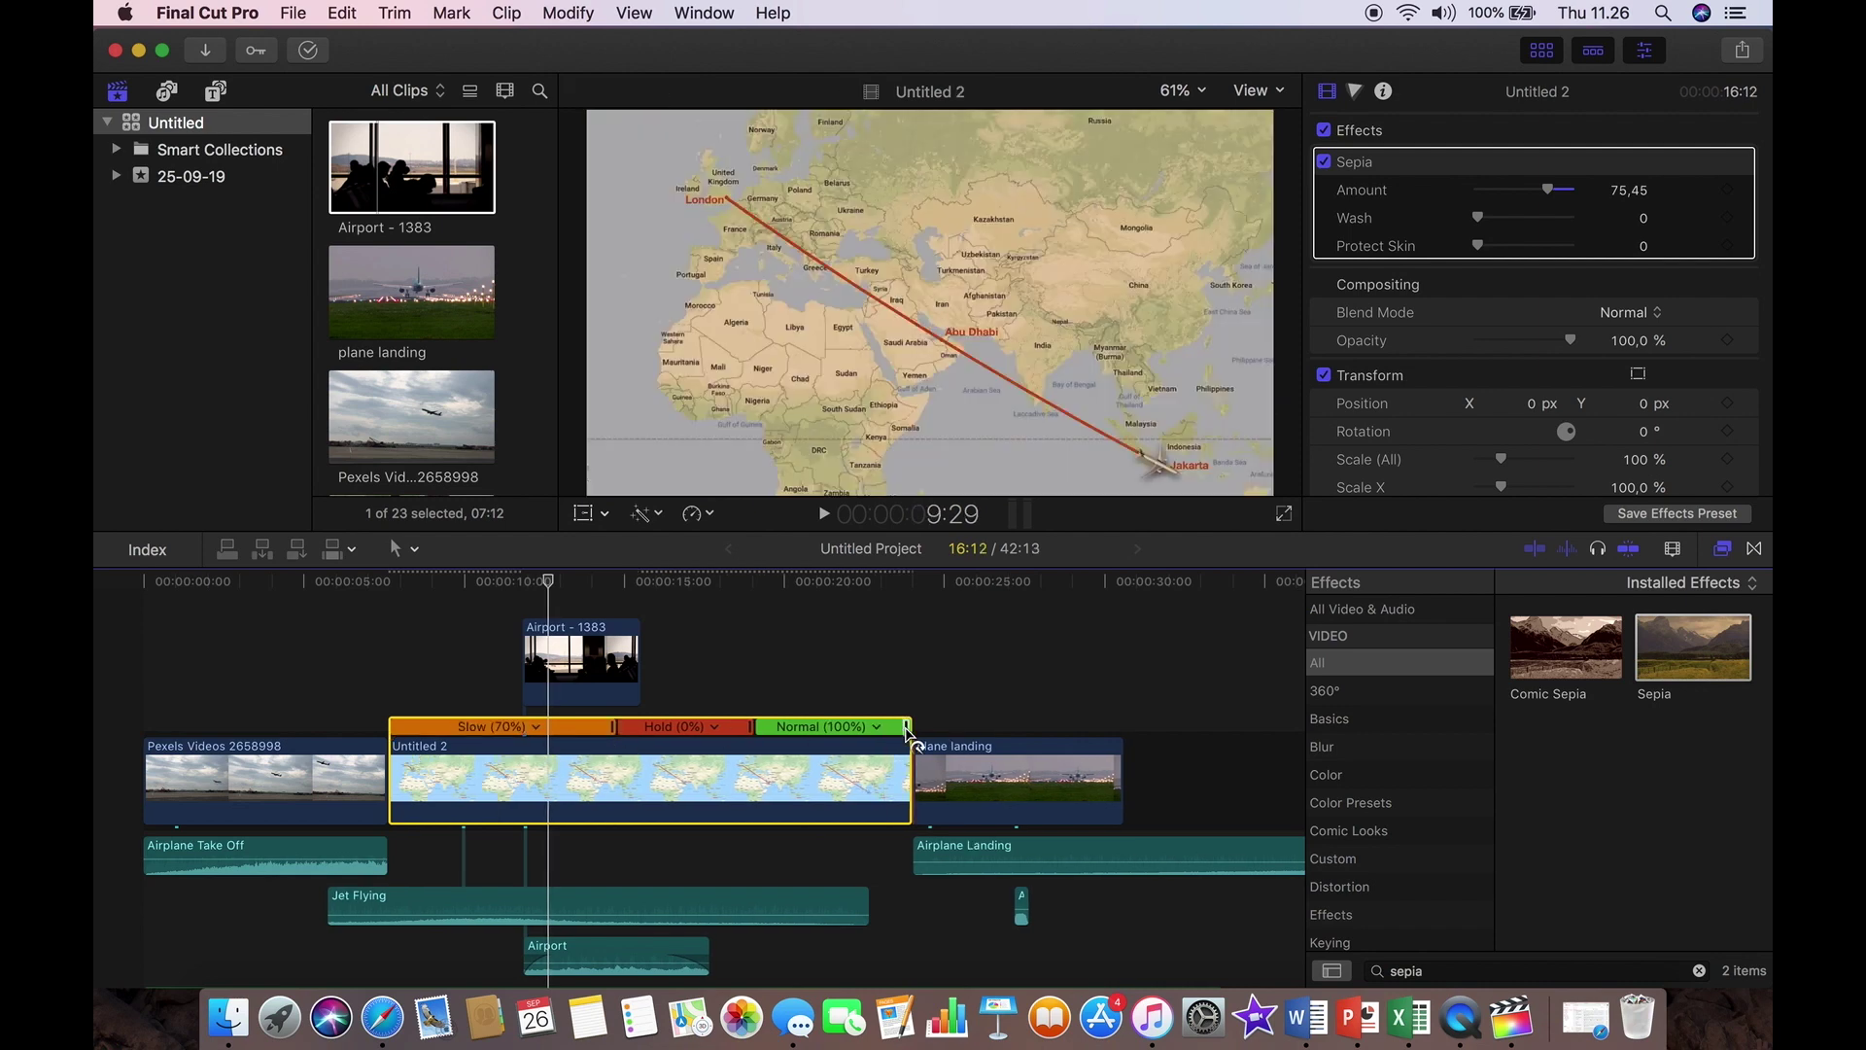
pyautogui.moveTo(908, 731); pyautogui.dragTo(976, 750)
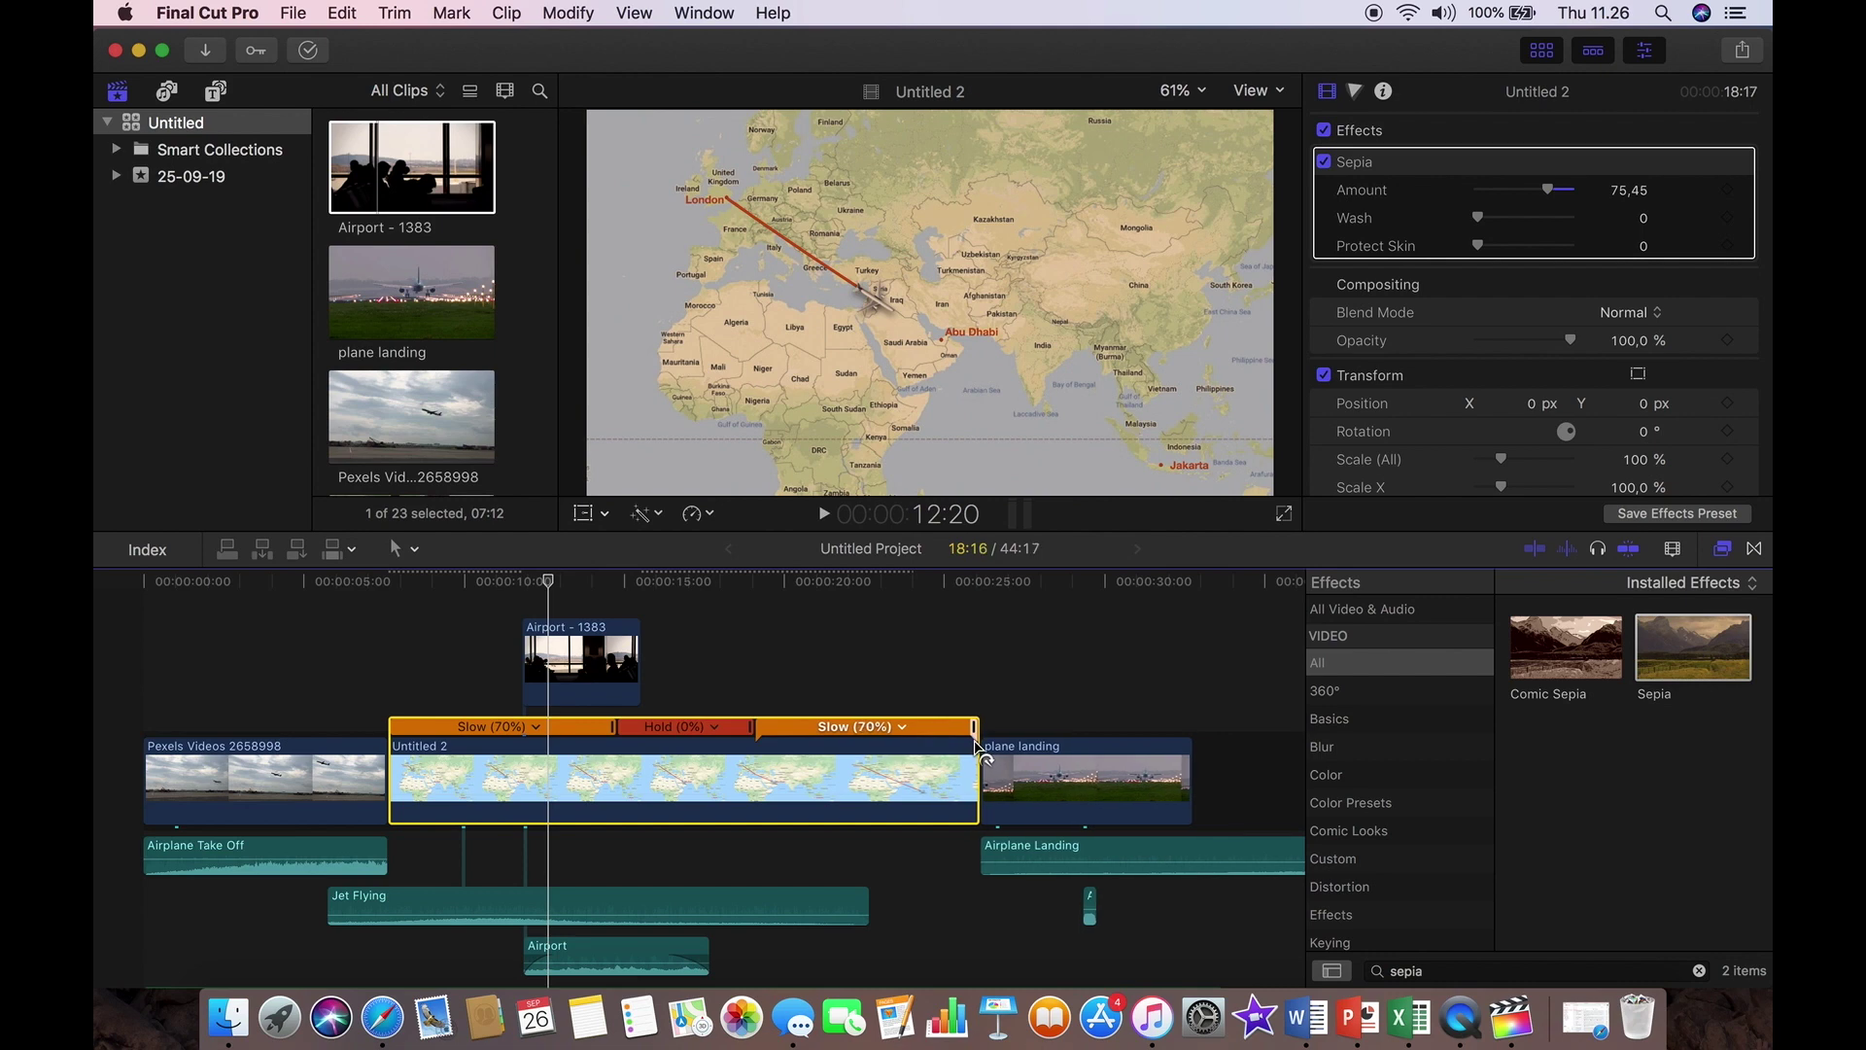
# Align the Airport - 1383 clip and Airport sound with the start of the map's hold, and extend the clip and hold to the sound's end.
pyautogui.moveTo(565, 637); pyautogui.dragTo(656, 636)
pyautogui.moveTo(751, 734); pyautogui.dragTo(776, 736)
pyautogui.moveTo(688, 630); pyautogui.dragTo(696, 630)
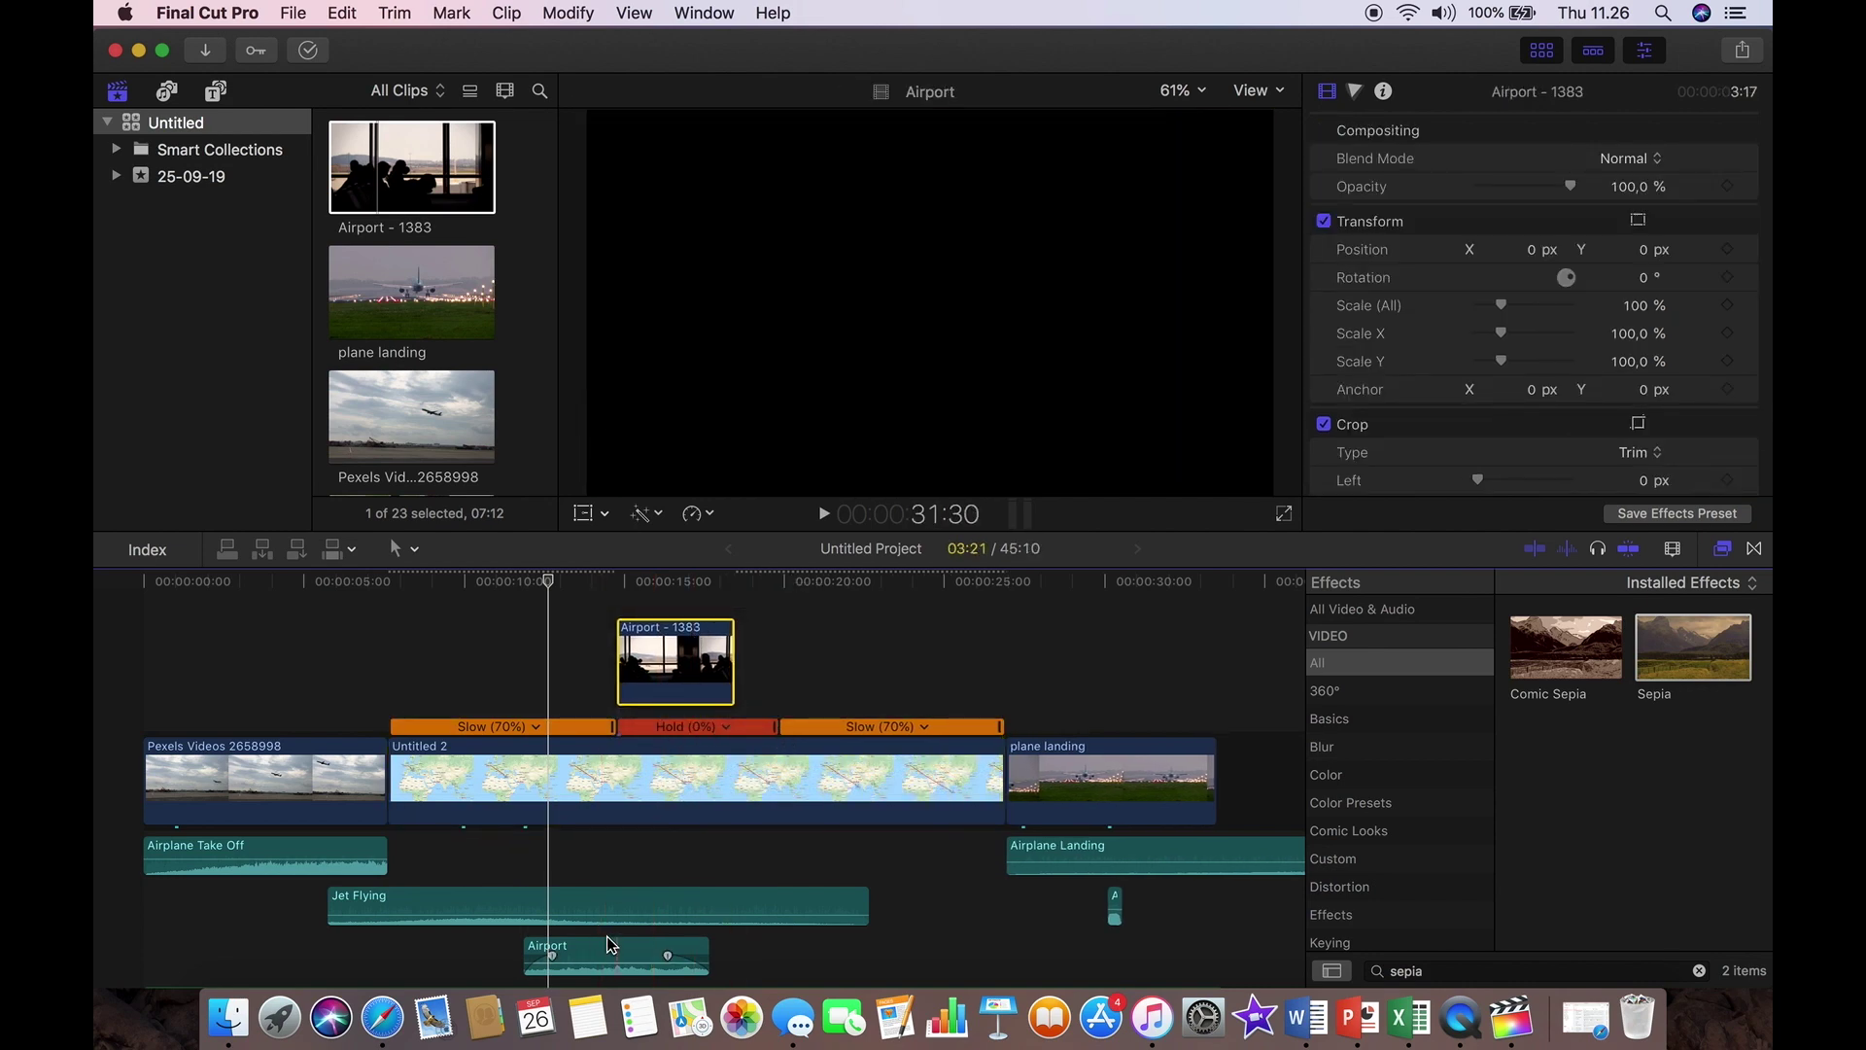
pyautogui.moveTo(613, 948); pyautogui.dragTo(707, 846)
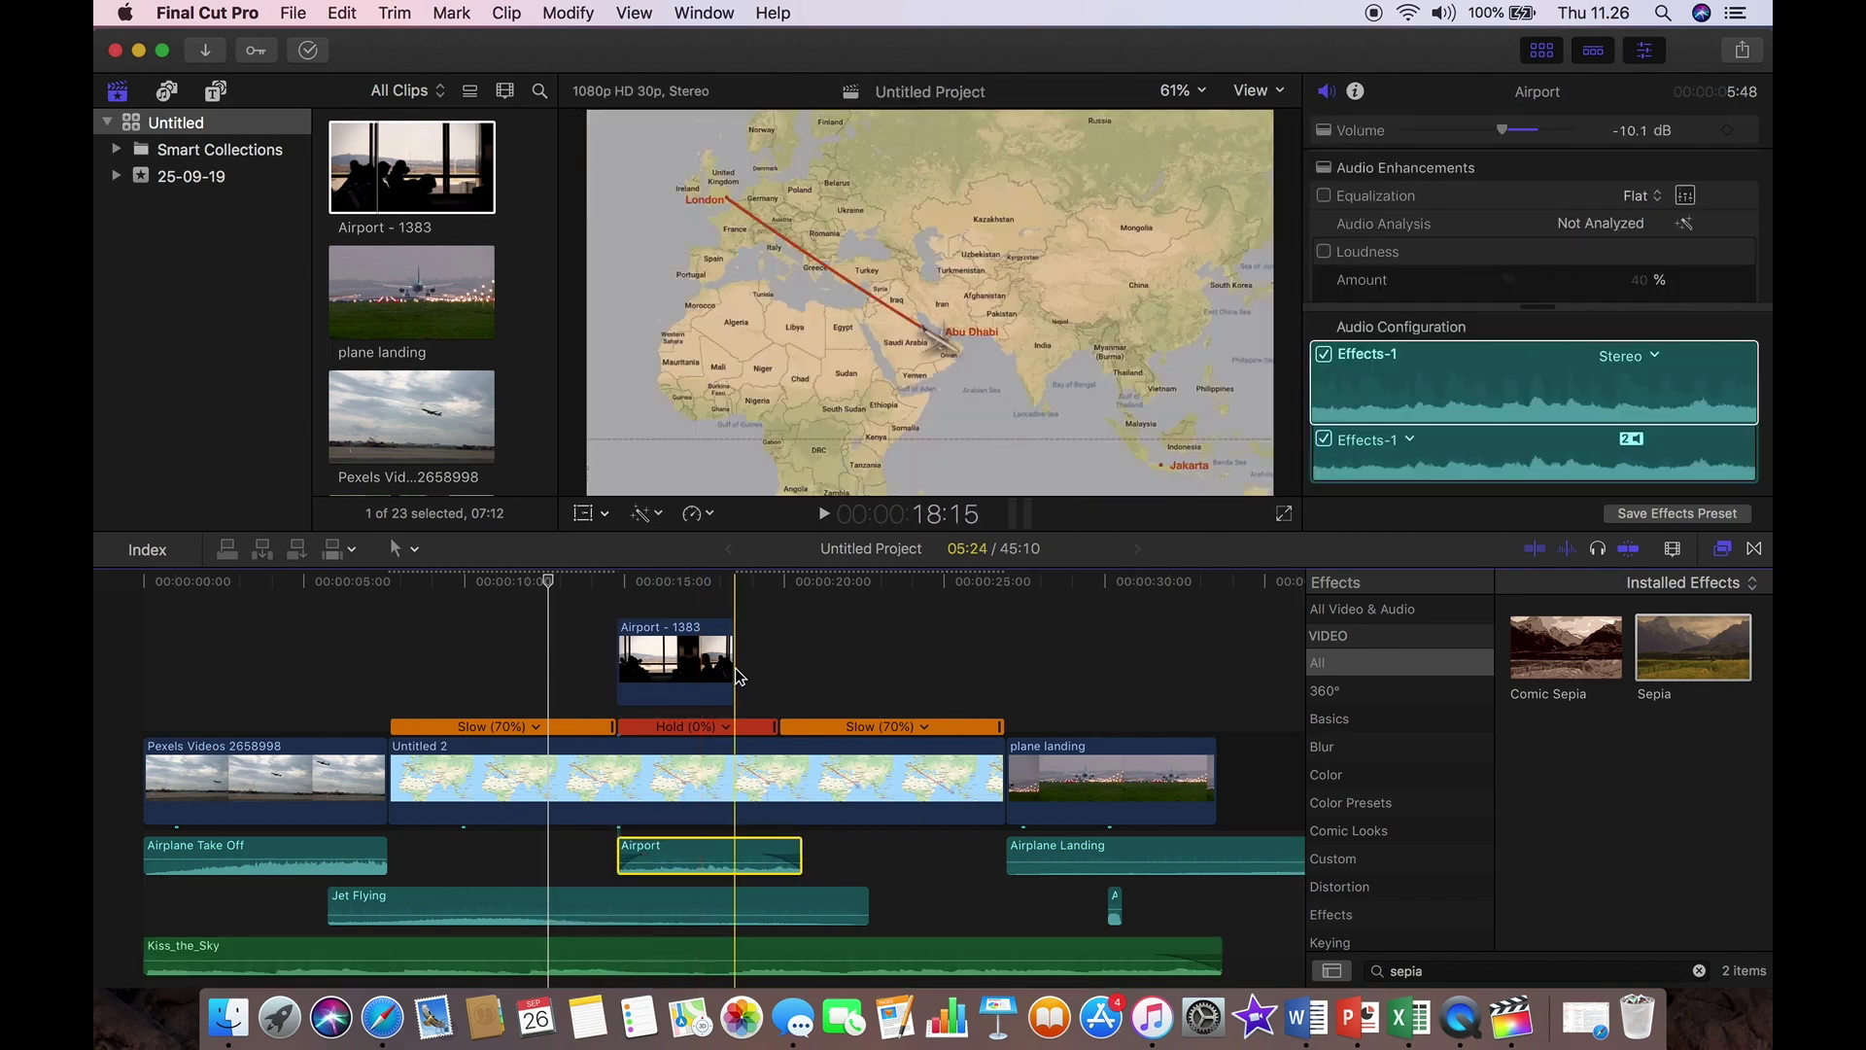
pyautogui.moveTo(736, 671); pyautogui.dragTo(803, 739)
pyautogui.click(780, 729)
# Set the blend mode of the Airport - 1383 clip to Darken.
pyautogui.click(803, 612)
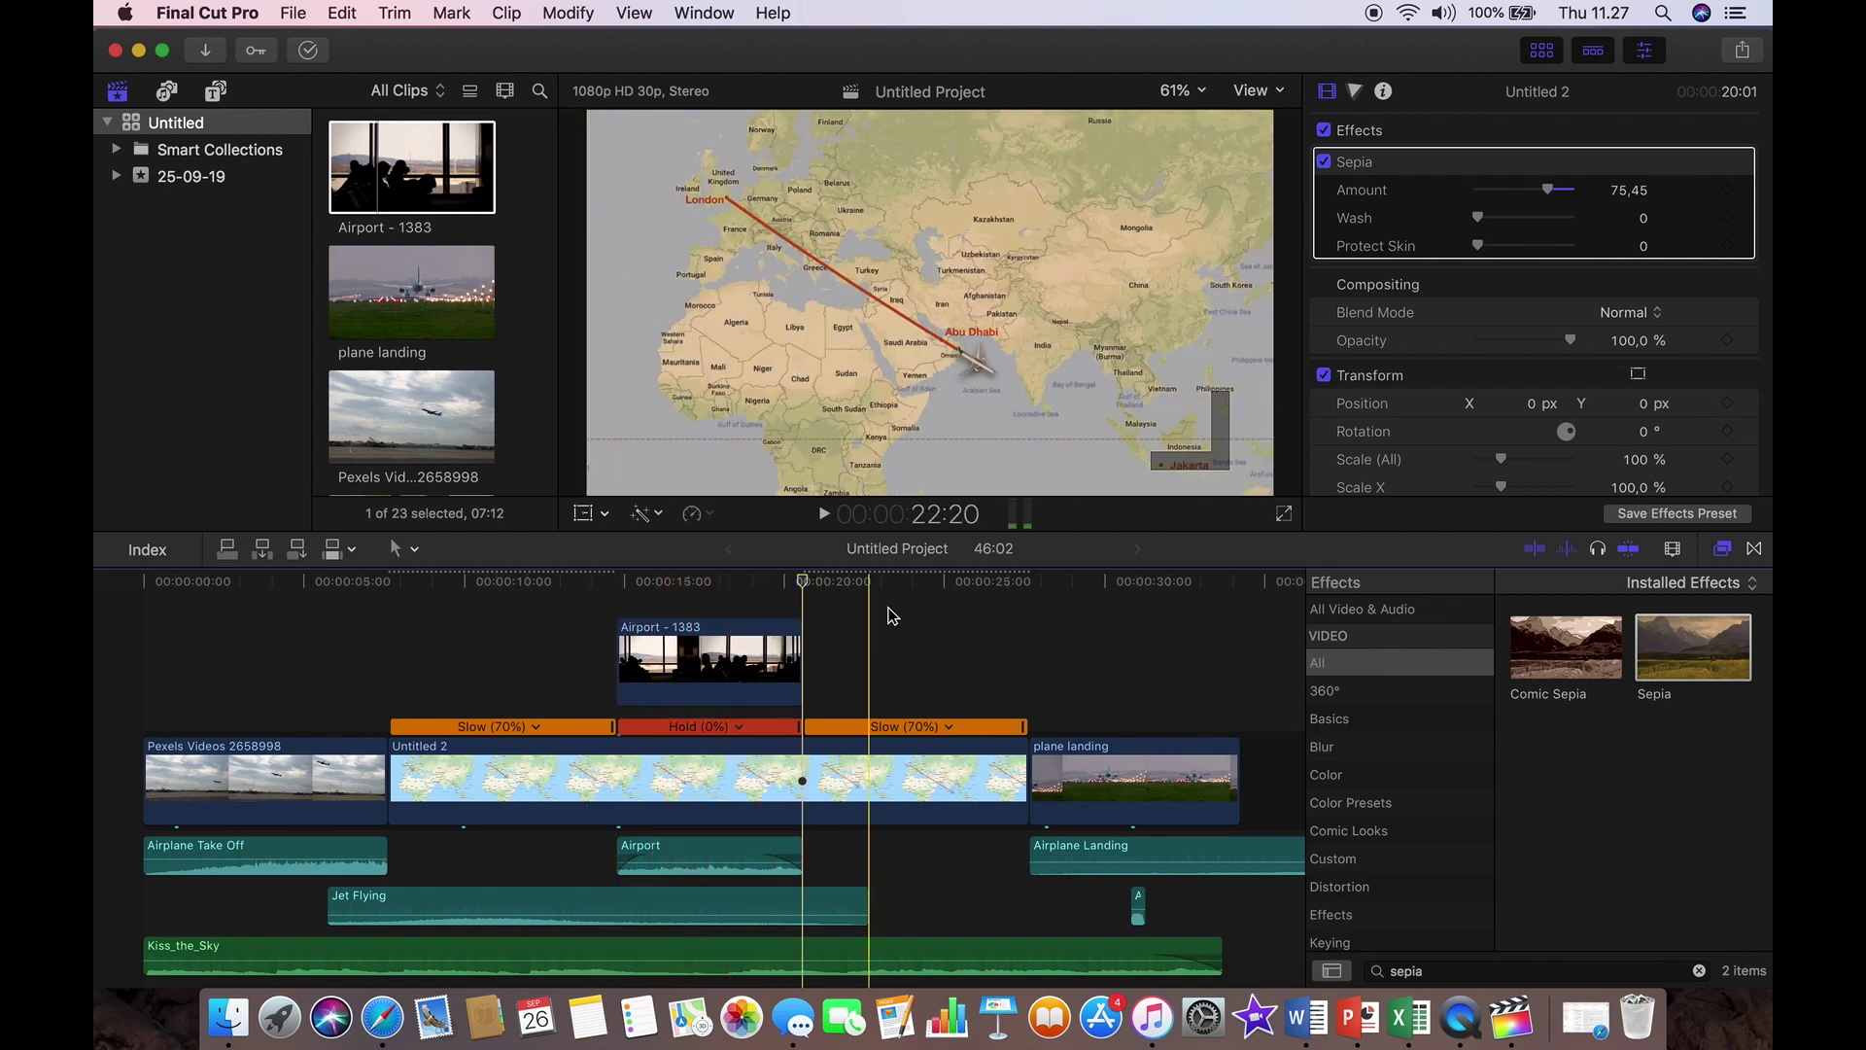
pyautogui.click(711, 658)
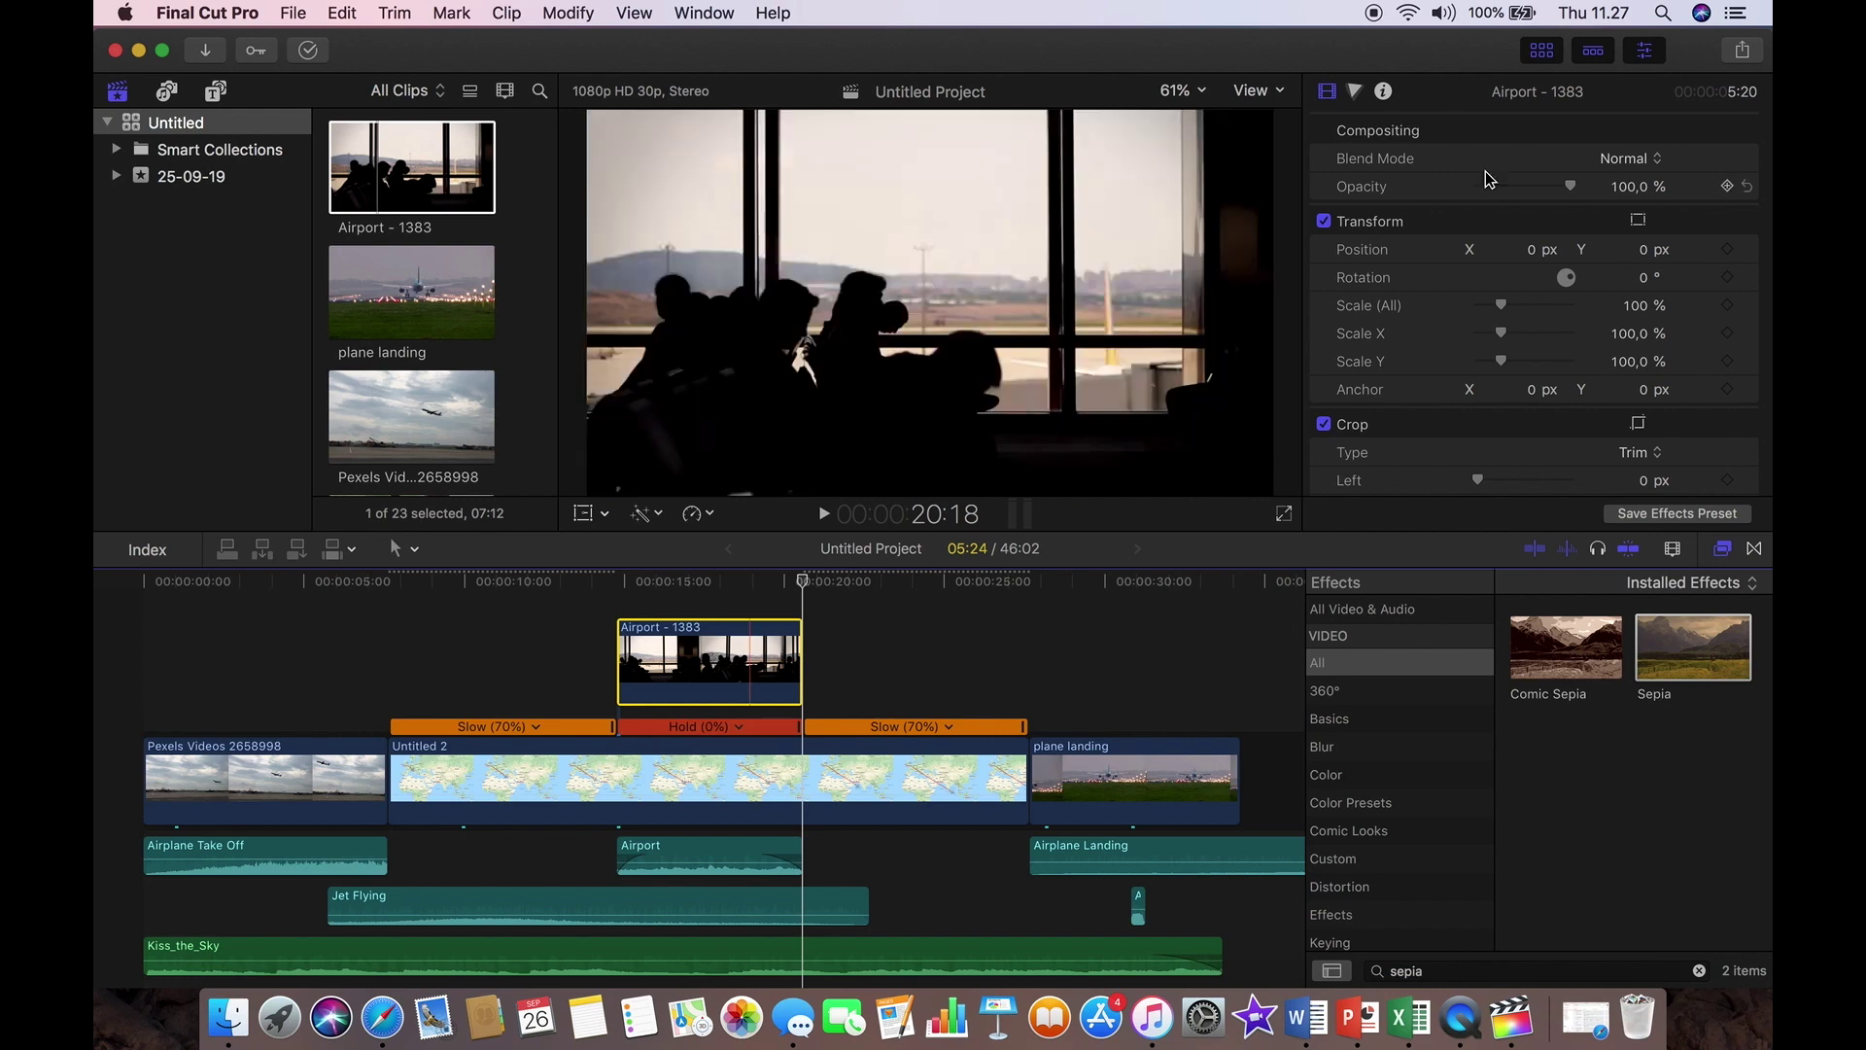
pyautogui.click(1642, 159)
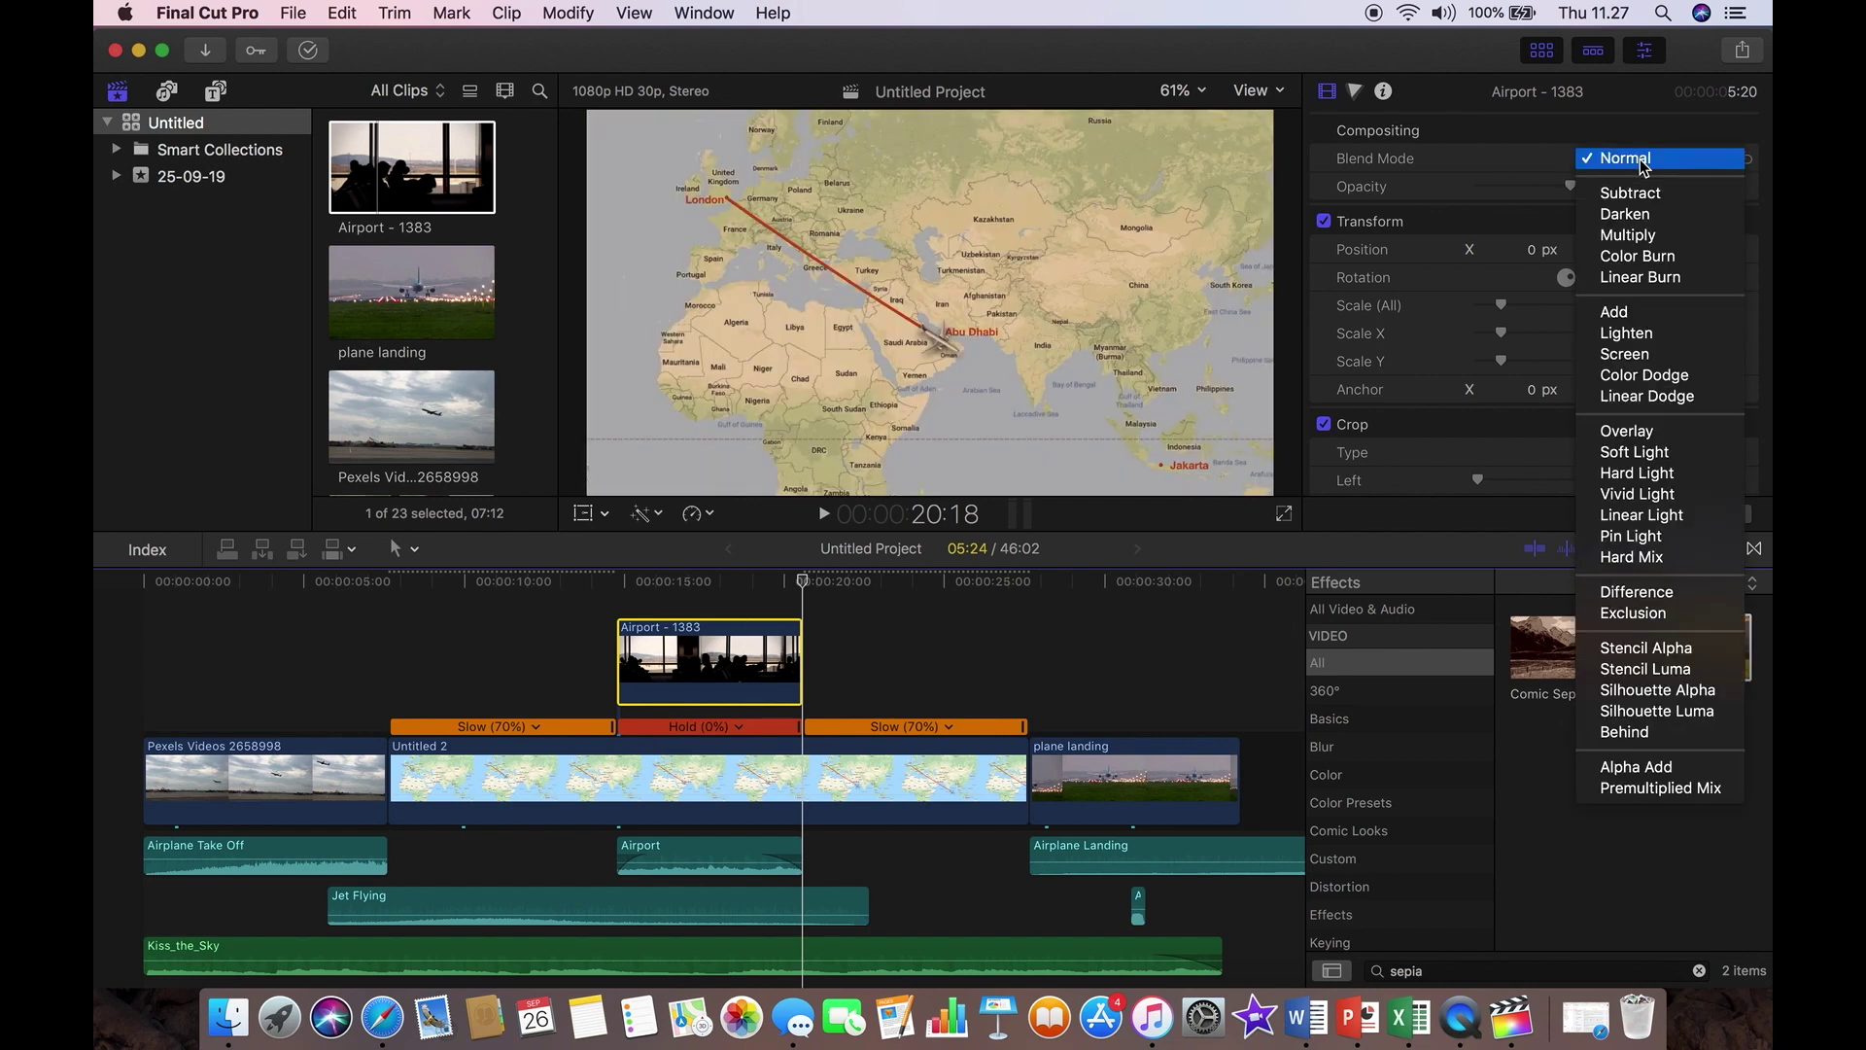
pyautogui.click(1650, 215)
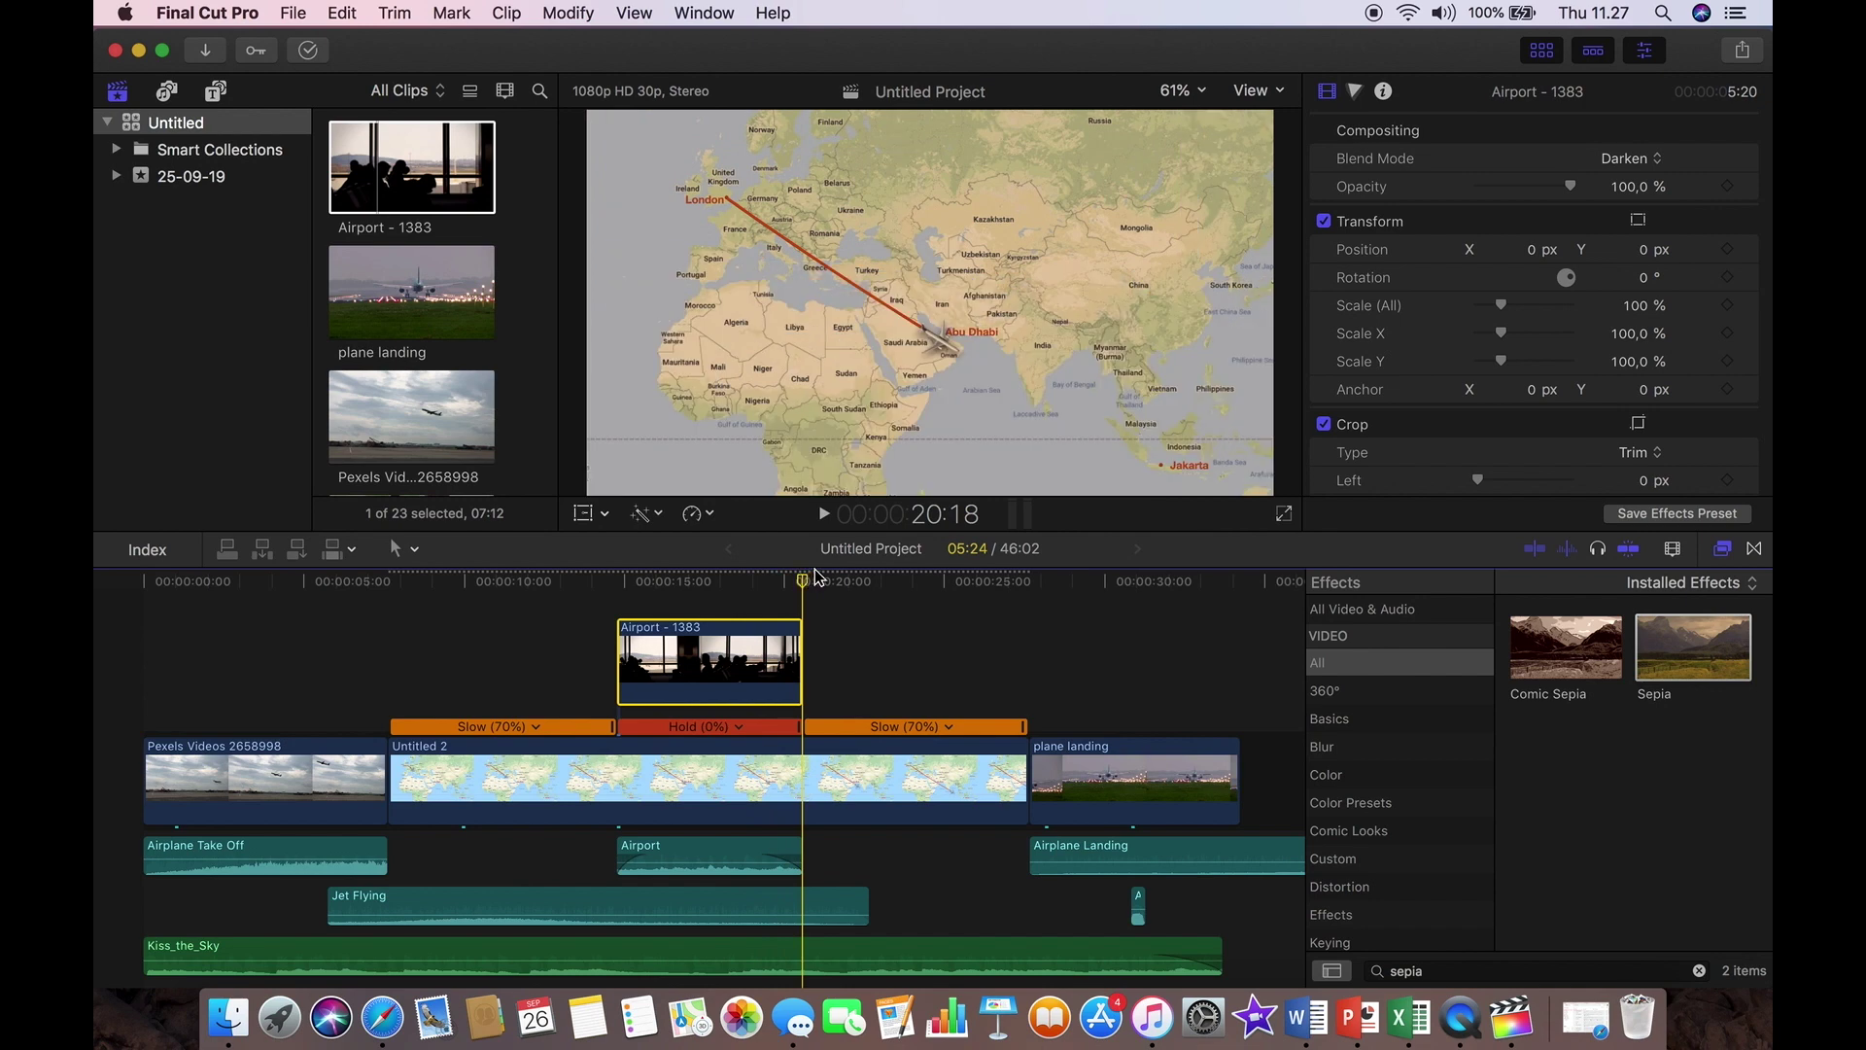
# At the start of the map clip, keyframe its position, scale it to 200% and reposition it to X 557.3, Y -346.6 px to frame London.
pyautogui.click(400, 689)
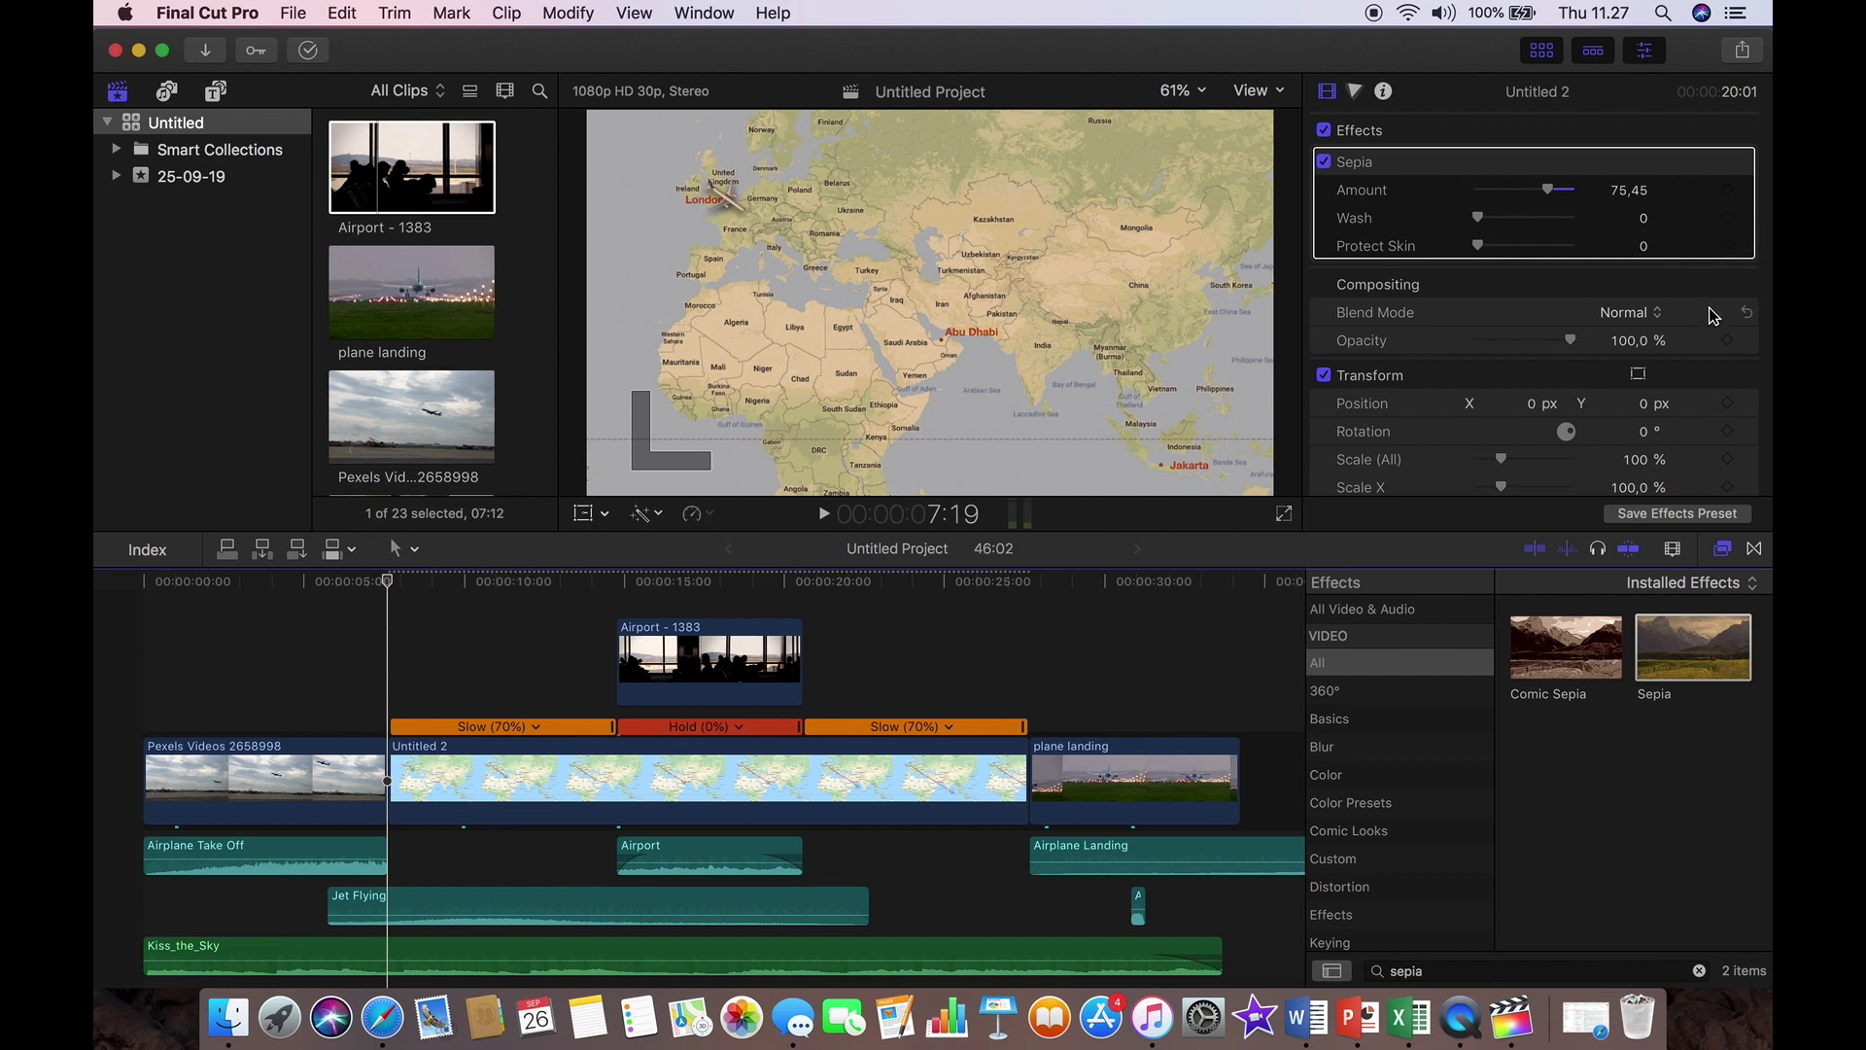
pyautogui.scroll(-4, 1693, 361)
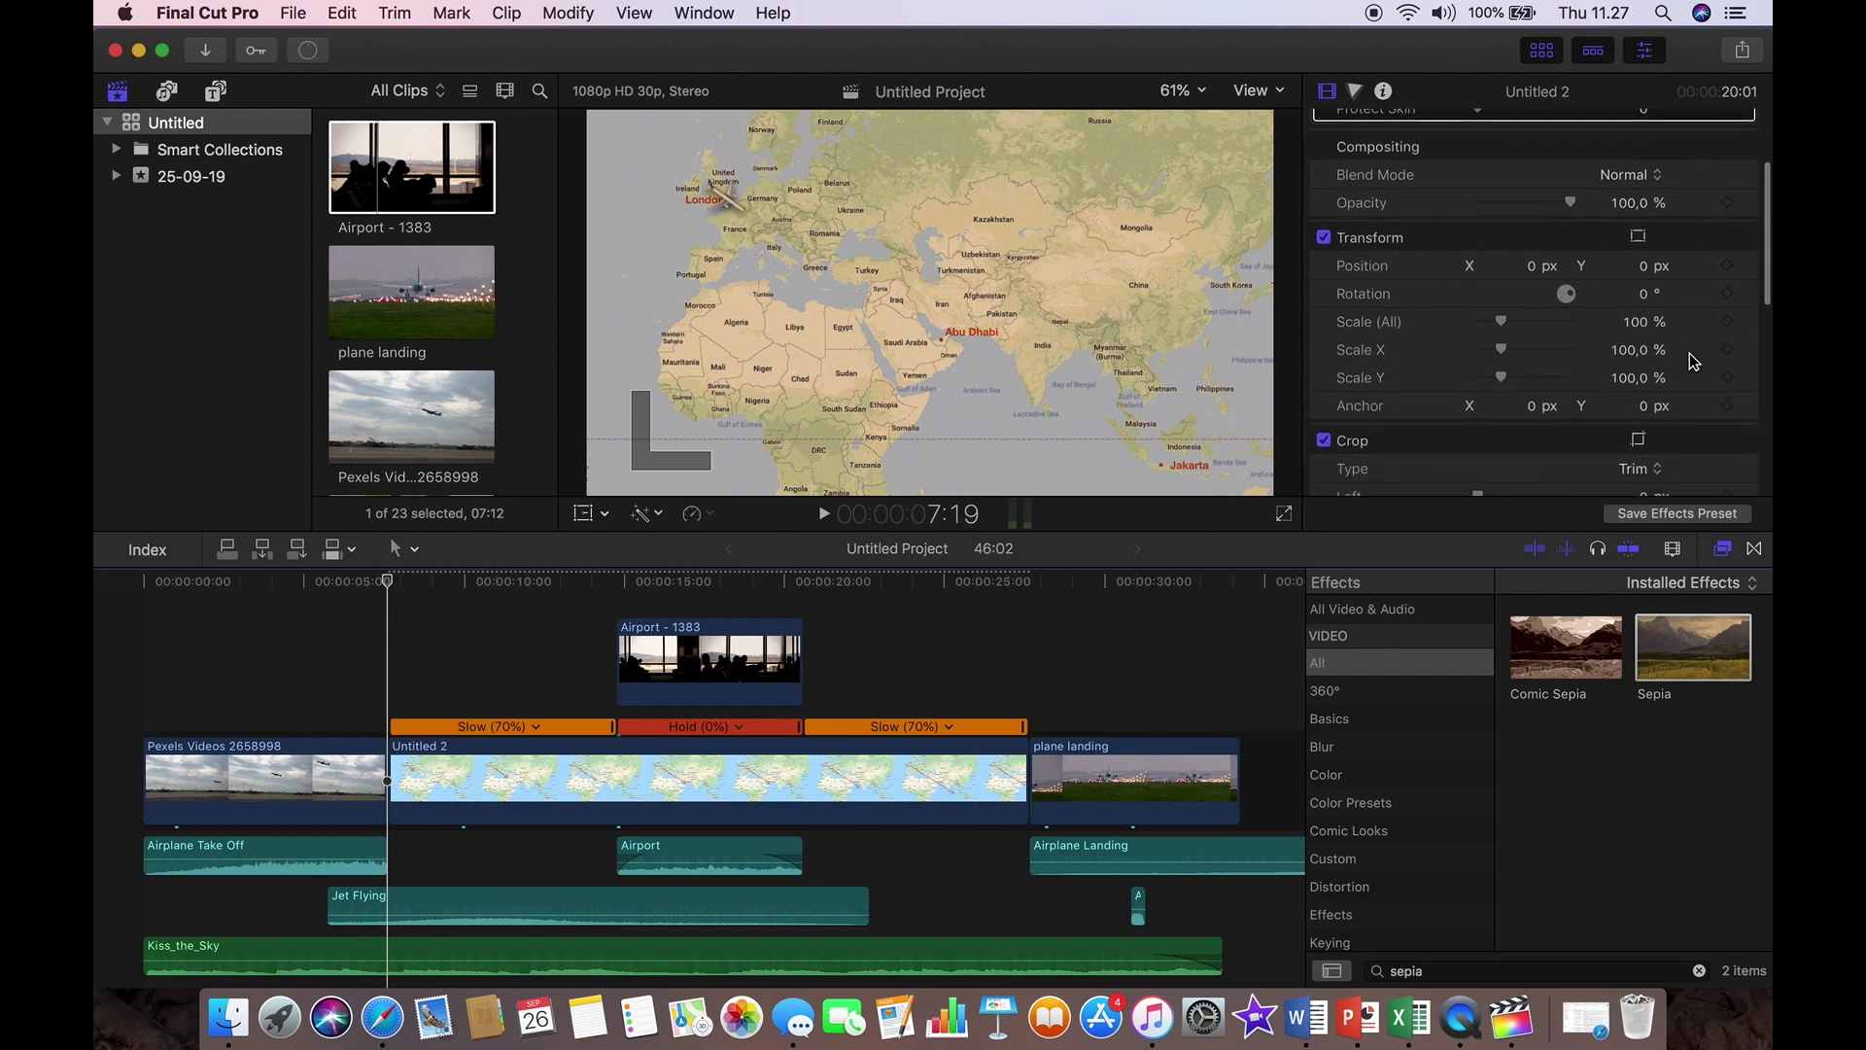
pyautogui.click(1728, 262)
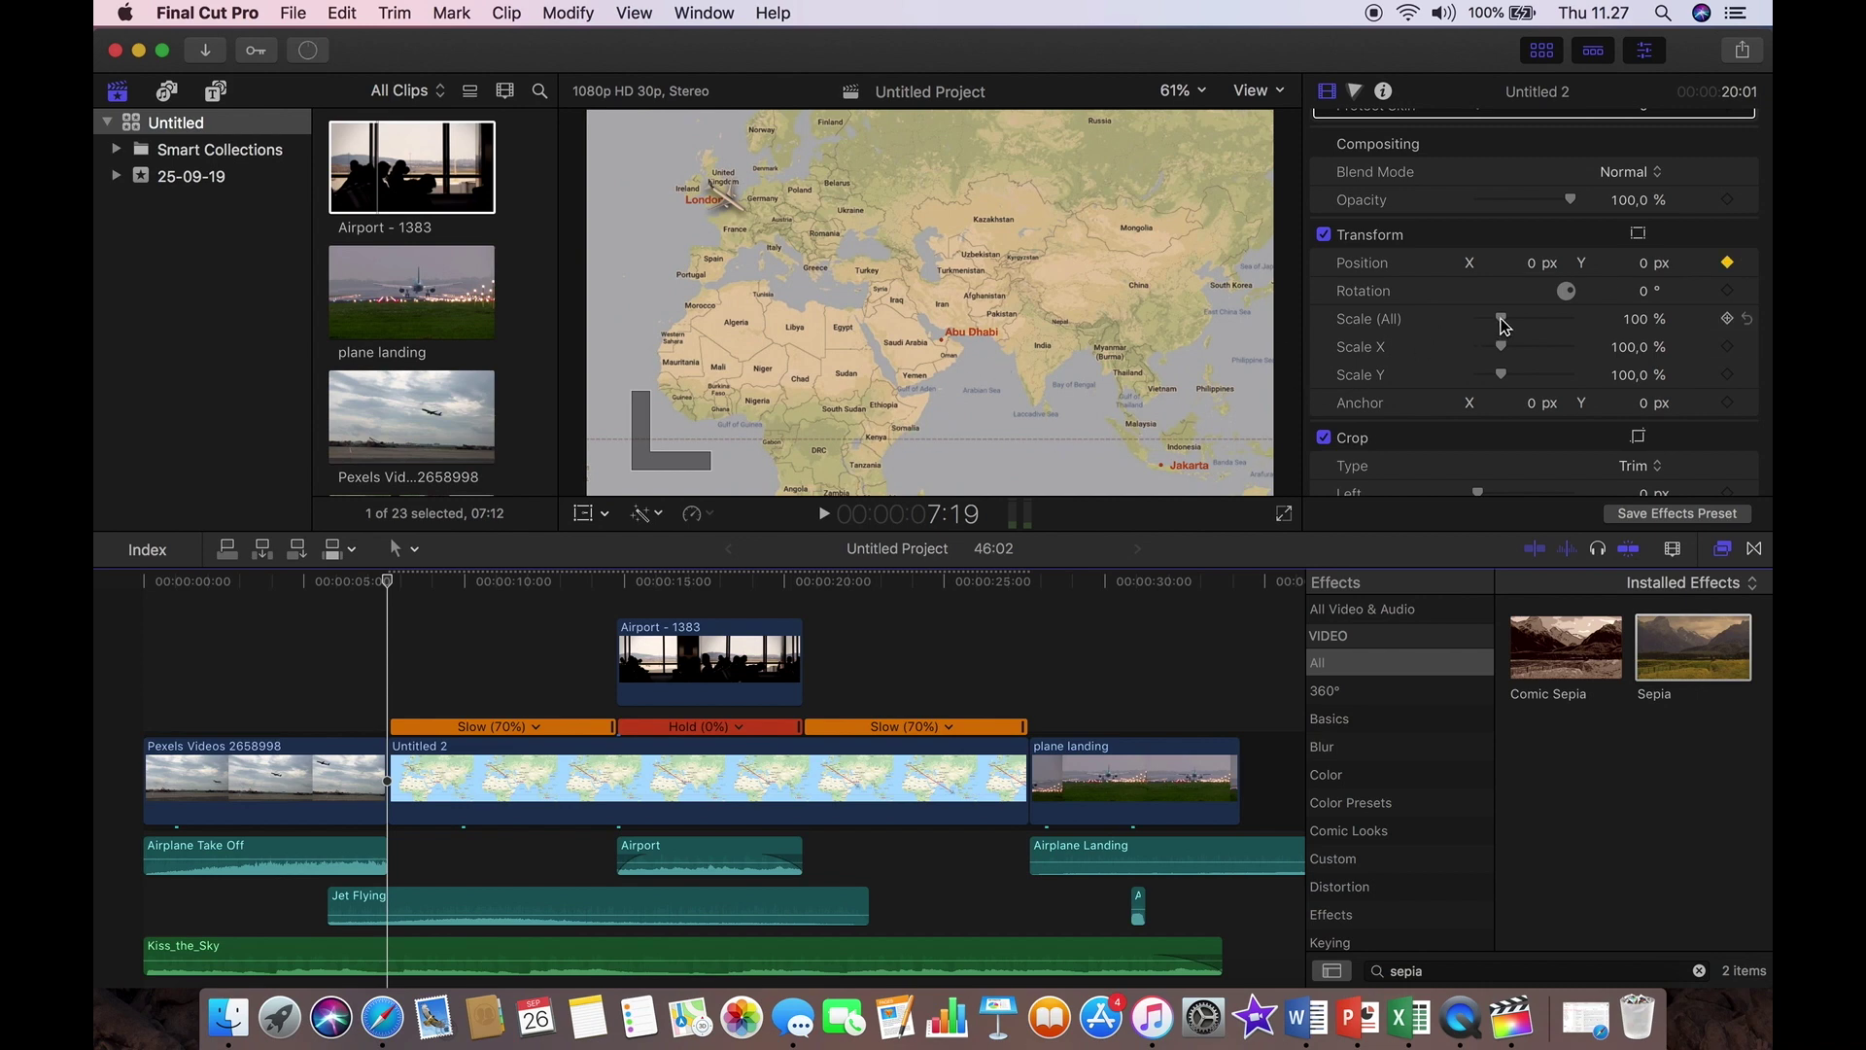
pyautogui.moveTo(1503, 320); pyautogui.dragTo(1529, 326)
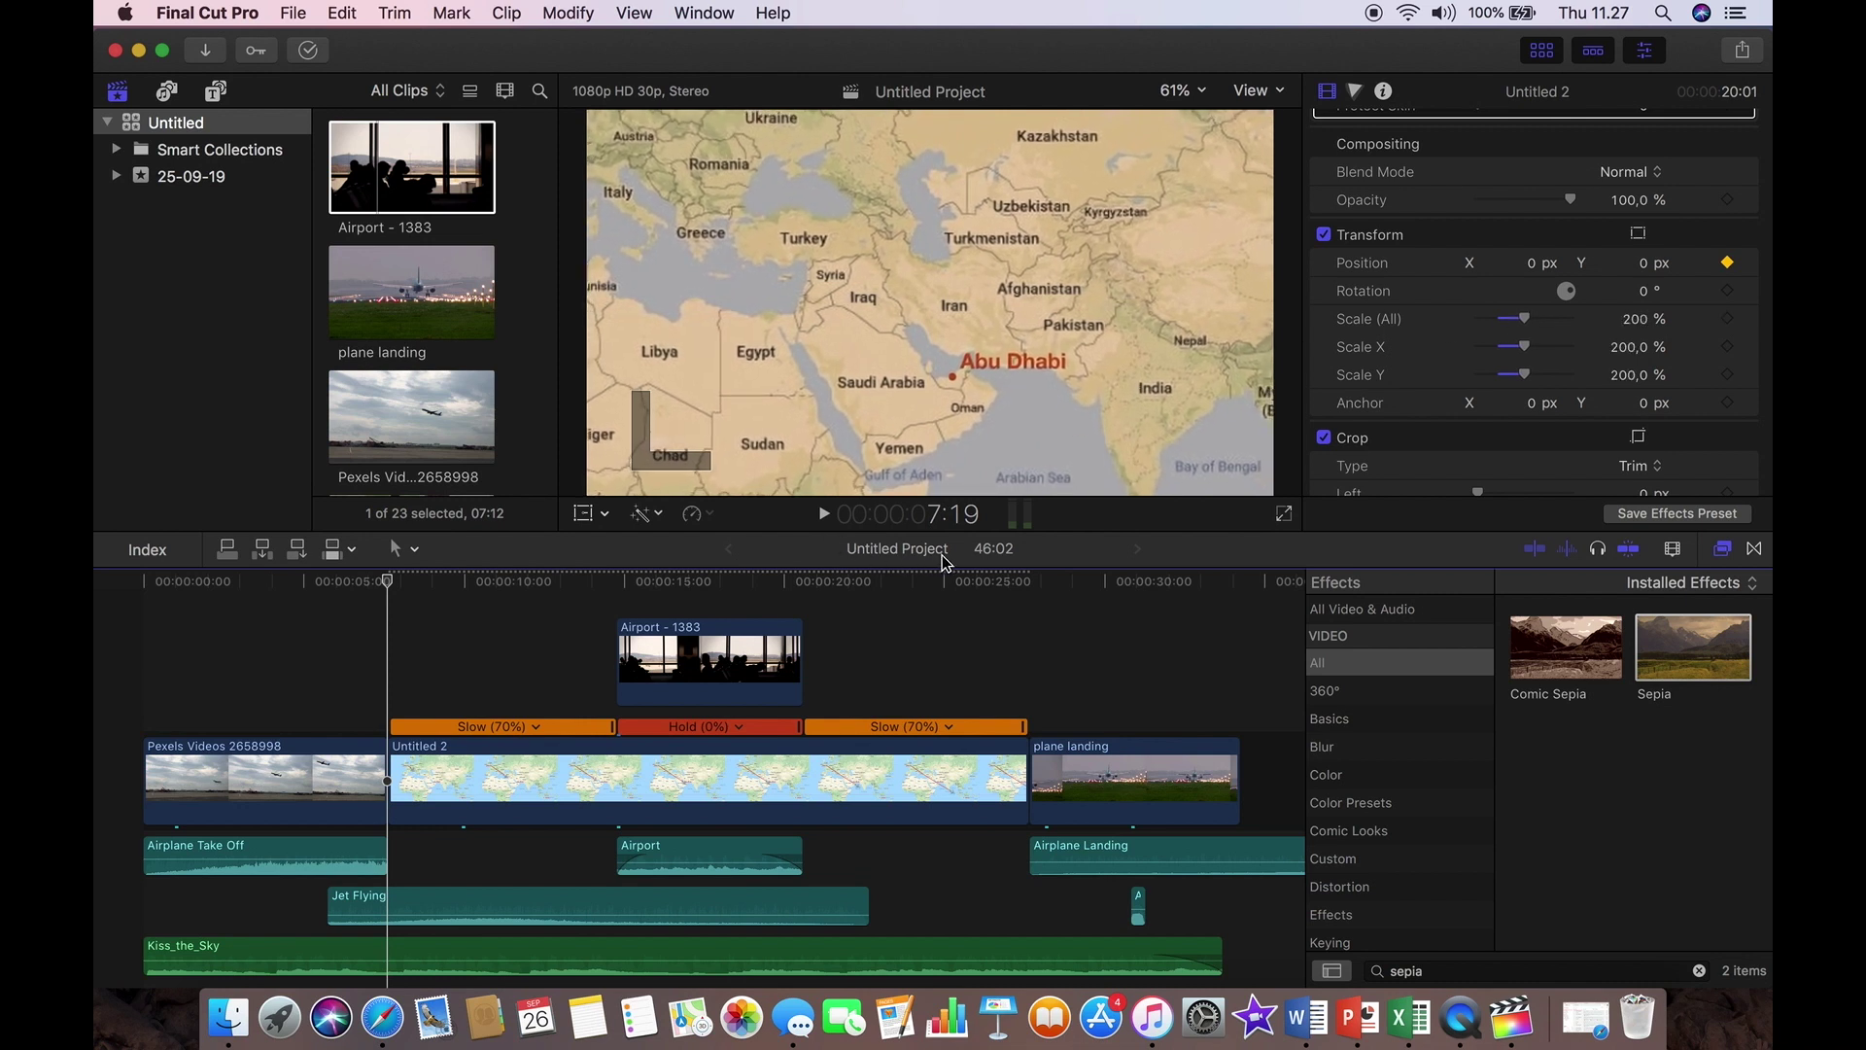
pyautogui.click(581, 514)
pyautogui.moveTo(752, 358); pyautogui.dragTo(954, 489)
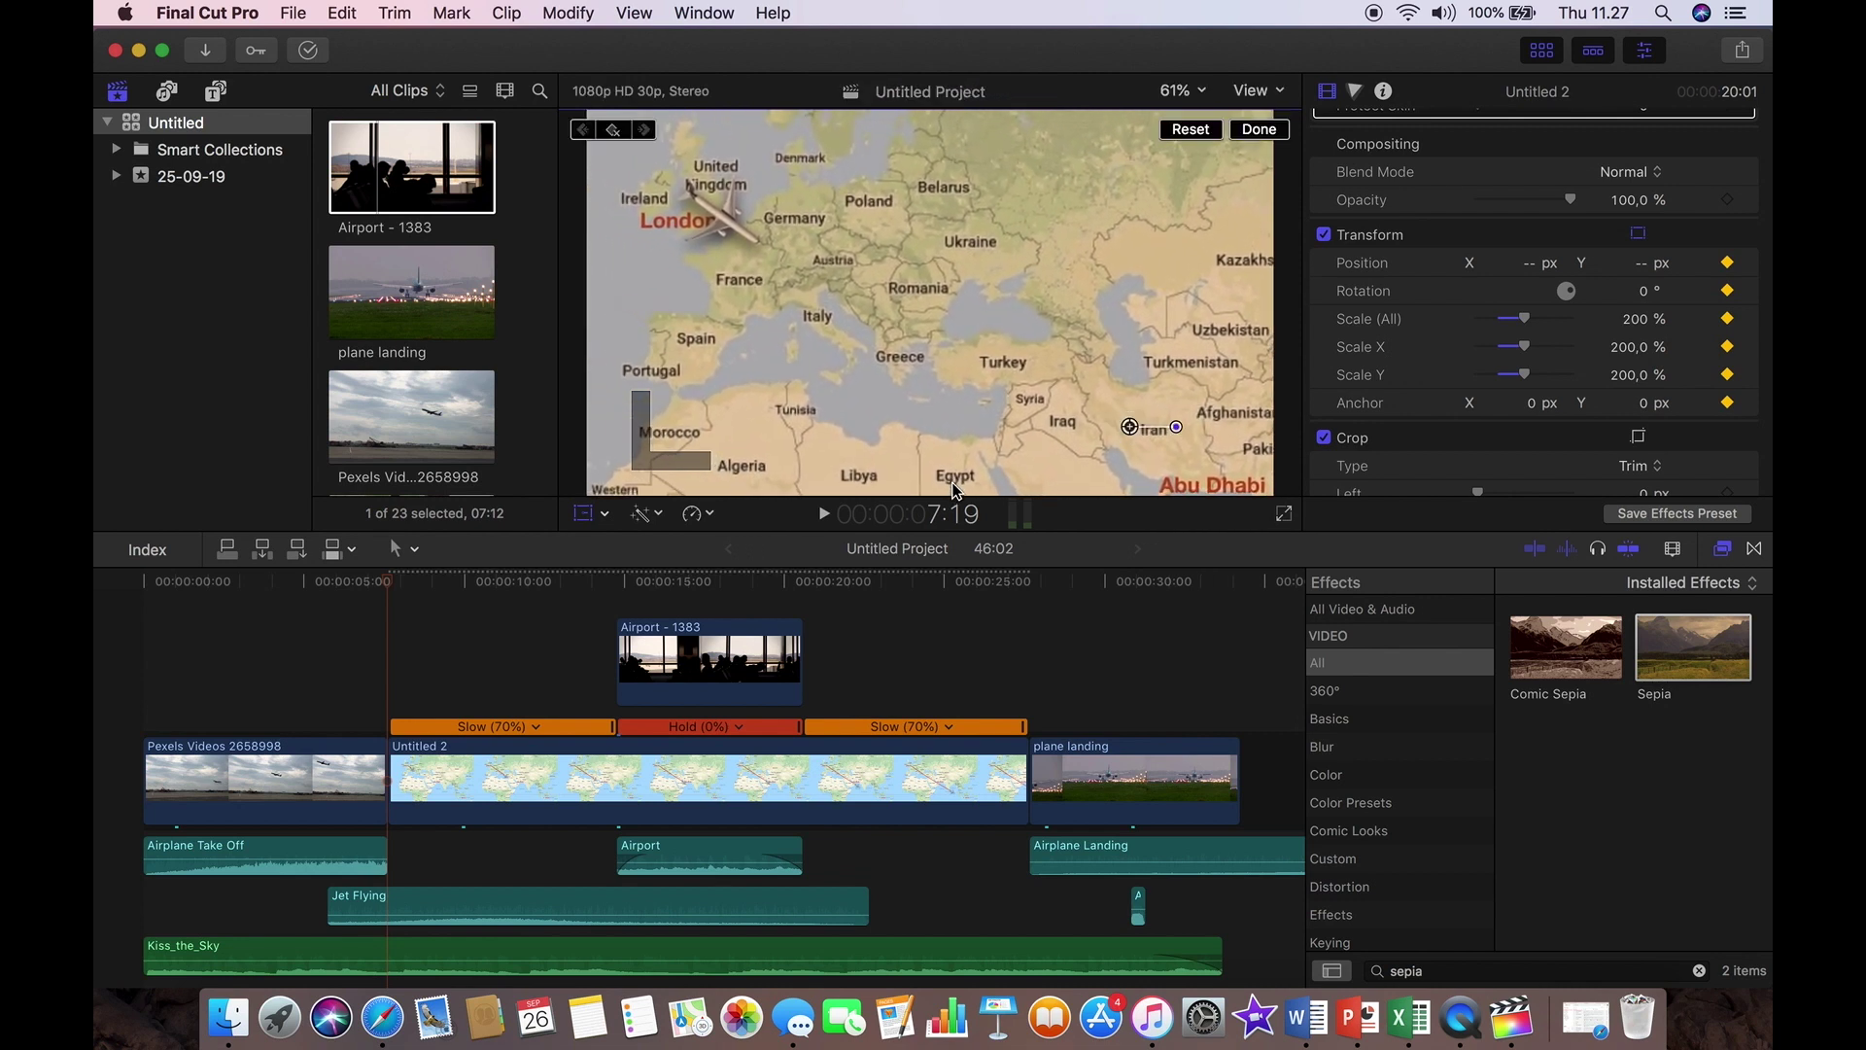
# On the map clip's last frame, reposition the map to about X -956.8 px, Y 511.5 px so that Jakarta is framed.
pyautogui.click(1032, 669)
pyautogui.press('Left')
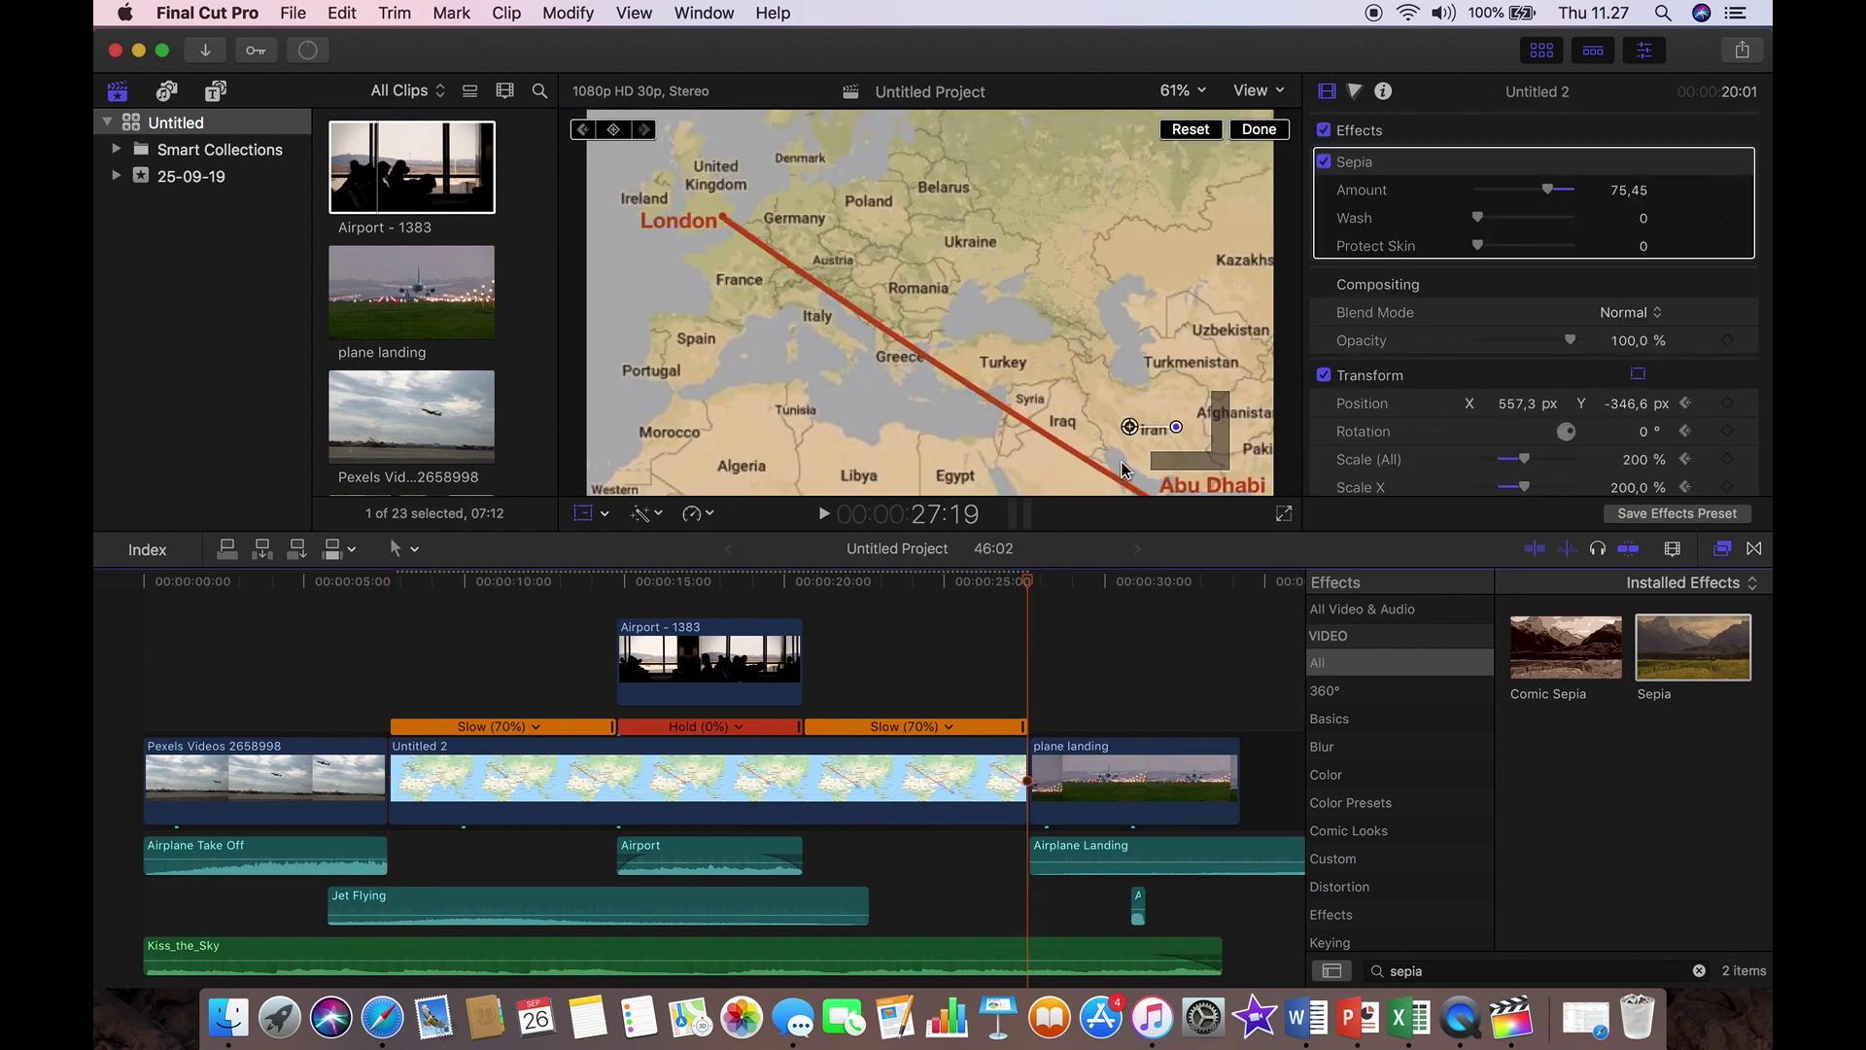
pyautogui.moveTo(996, 347); pyautogui.dragTo(466, 44)
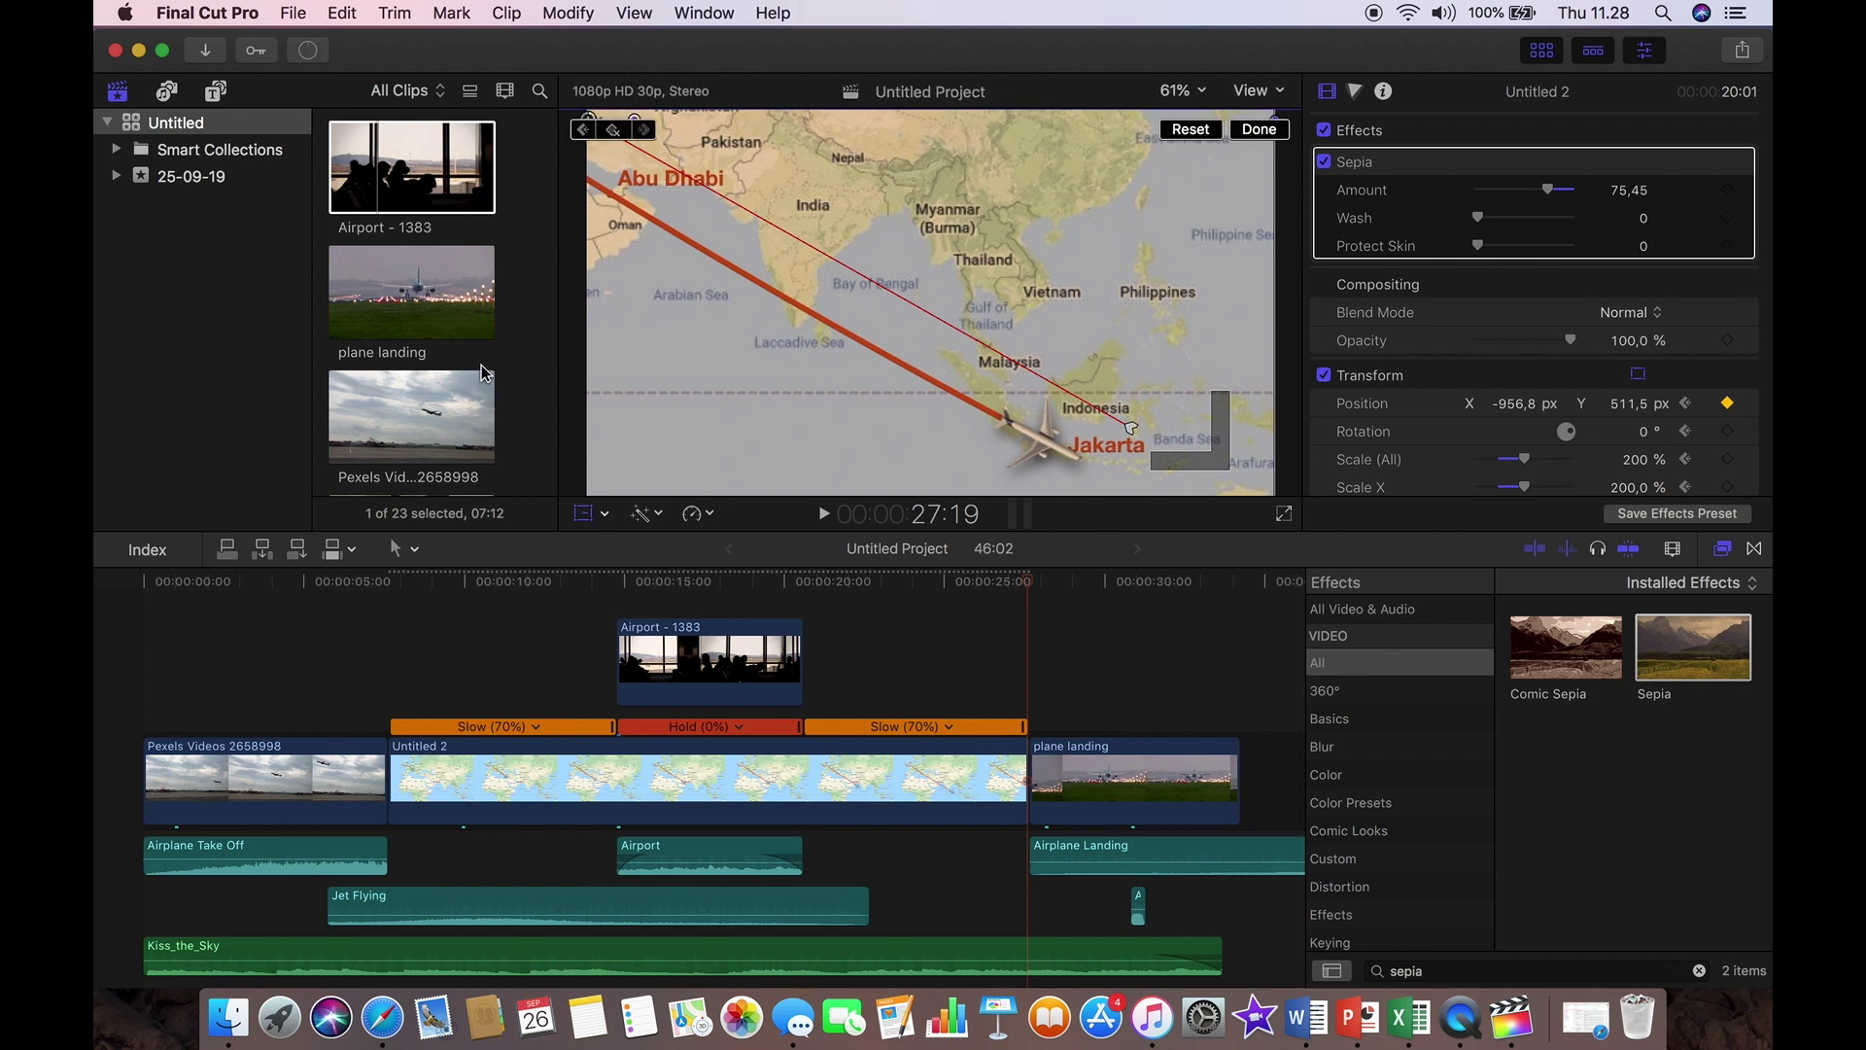
# Review the map's pan from the clip's start to its end and close the on-screen Transform controls.
pyautogui.click(388, 632)
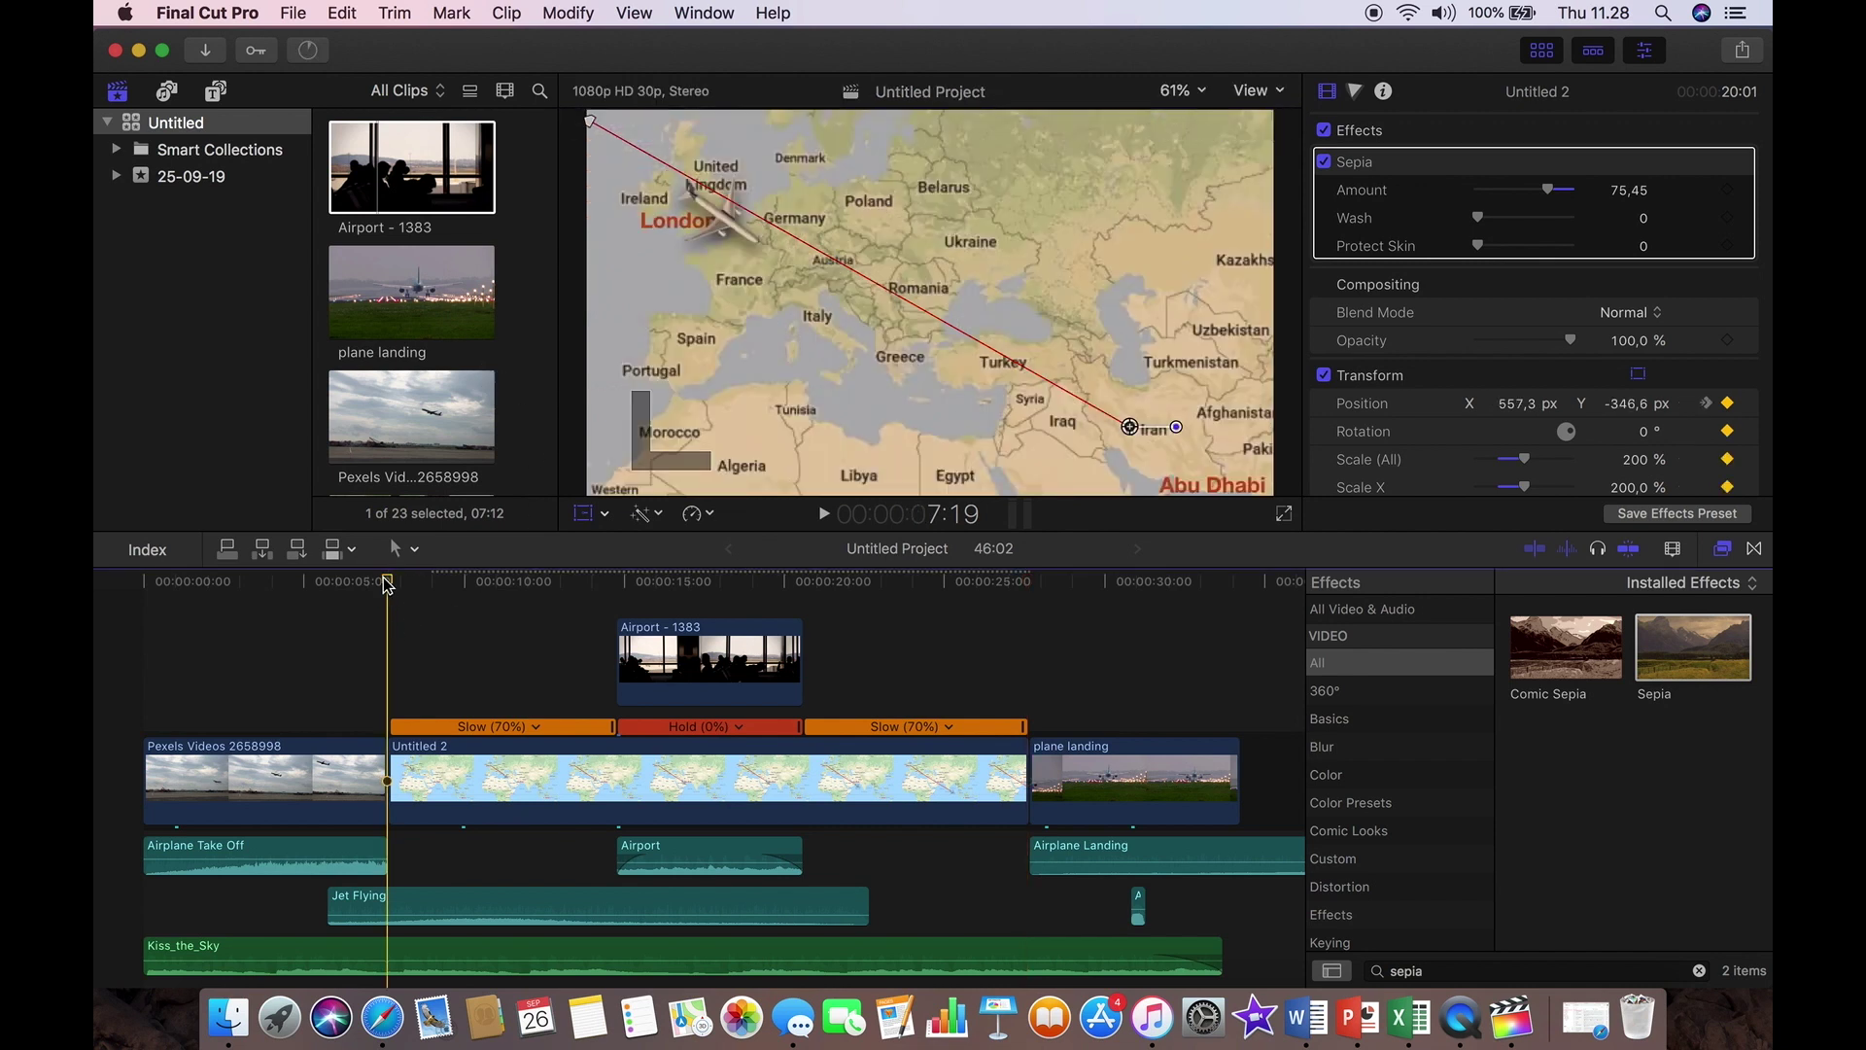
pyautogui.moveTo(388, 581); pyautogui.dragTo(1029, 595)
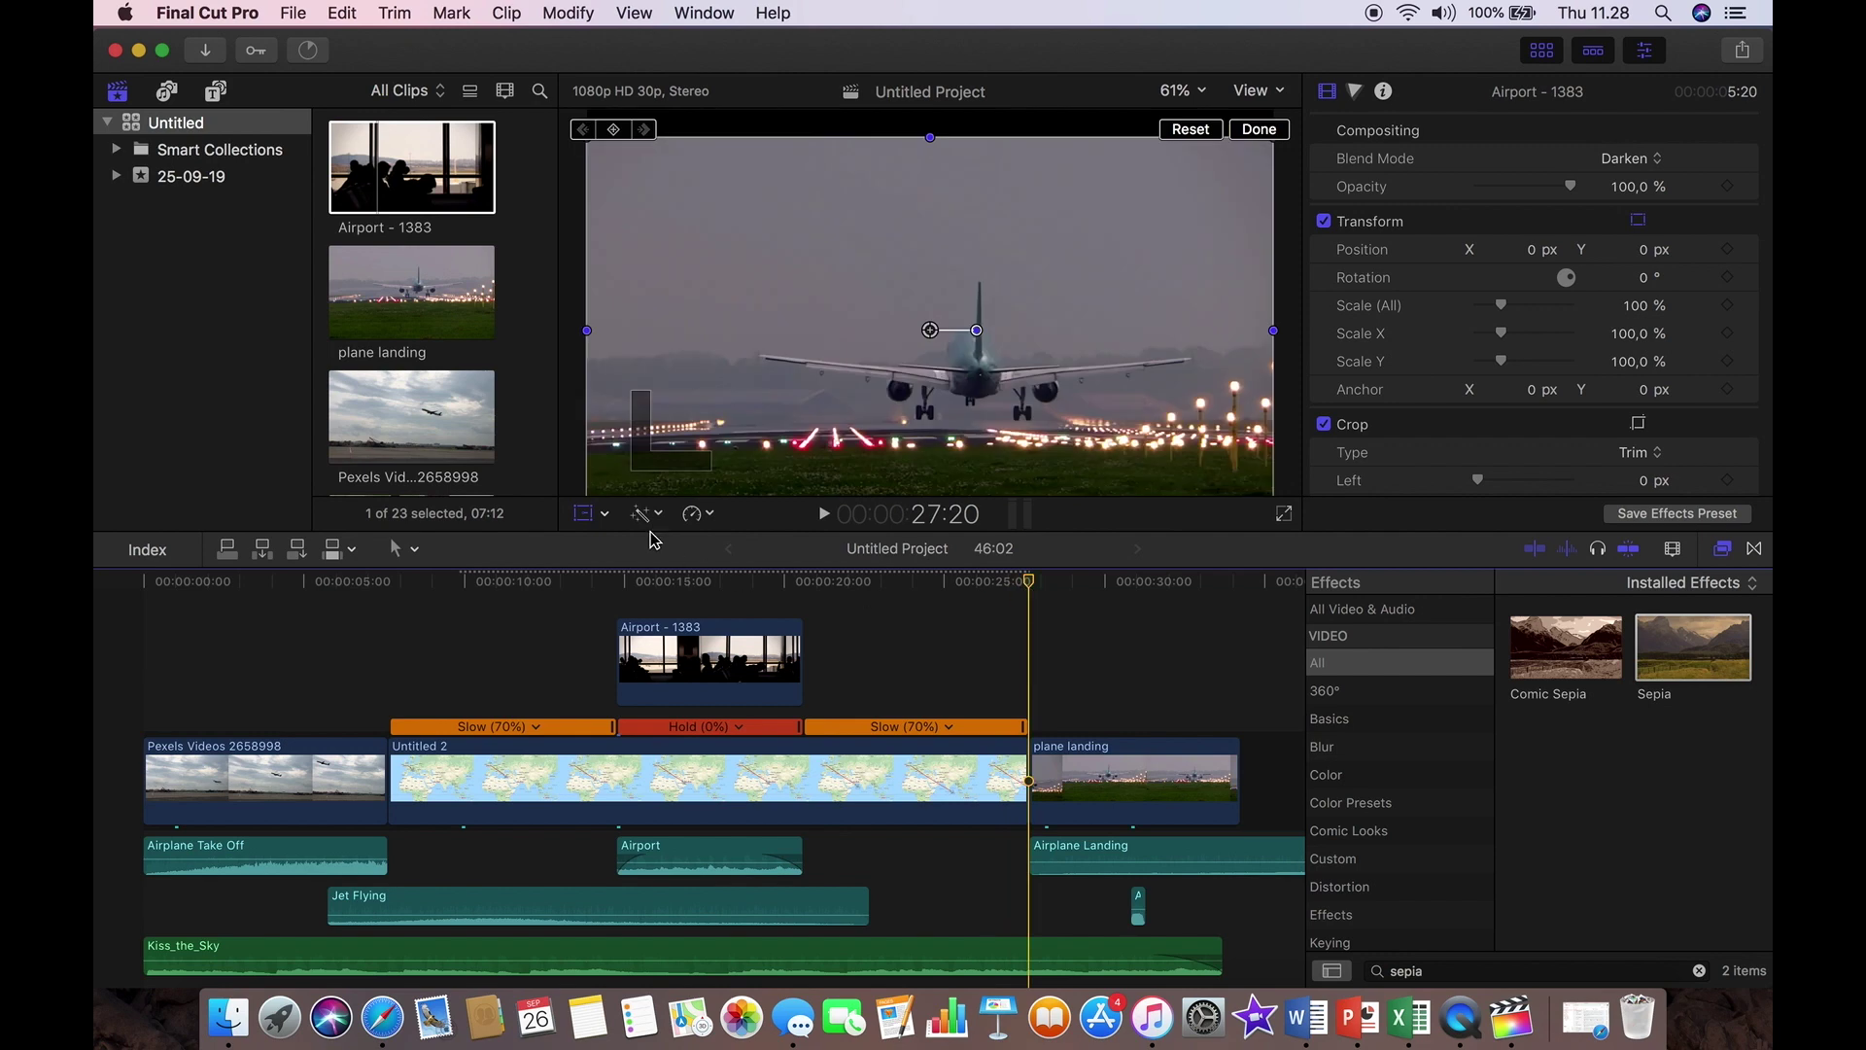
pyautogui.click(584, 515)
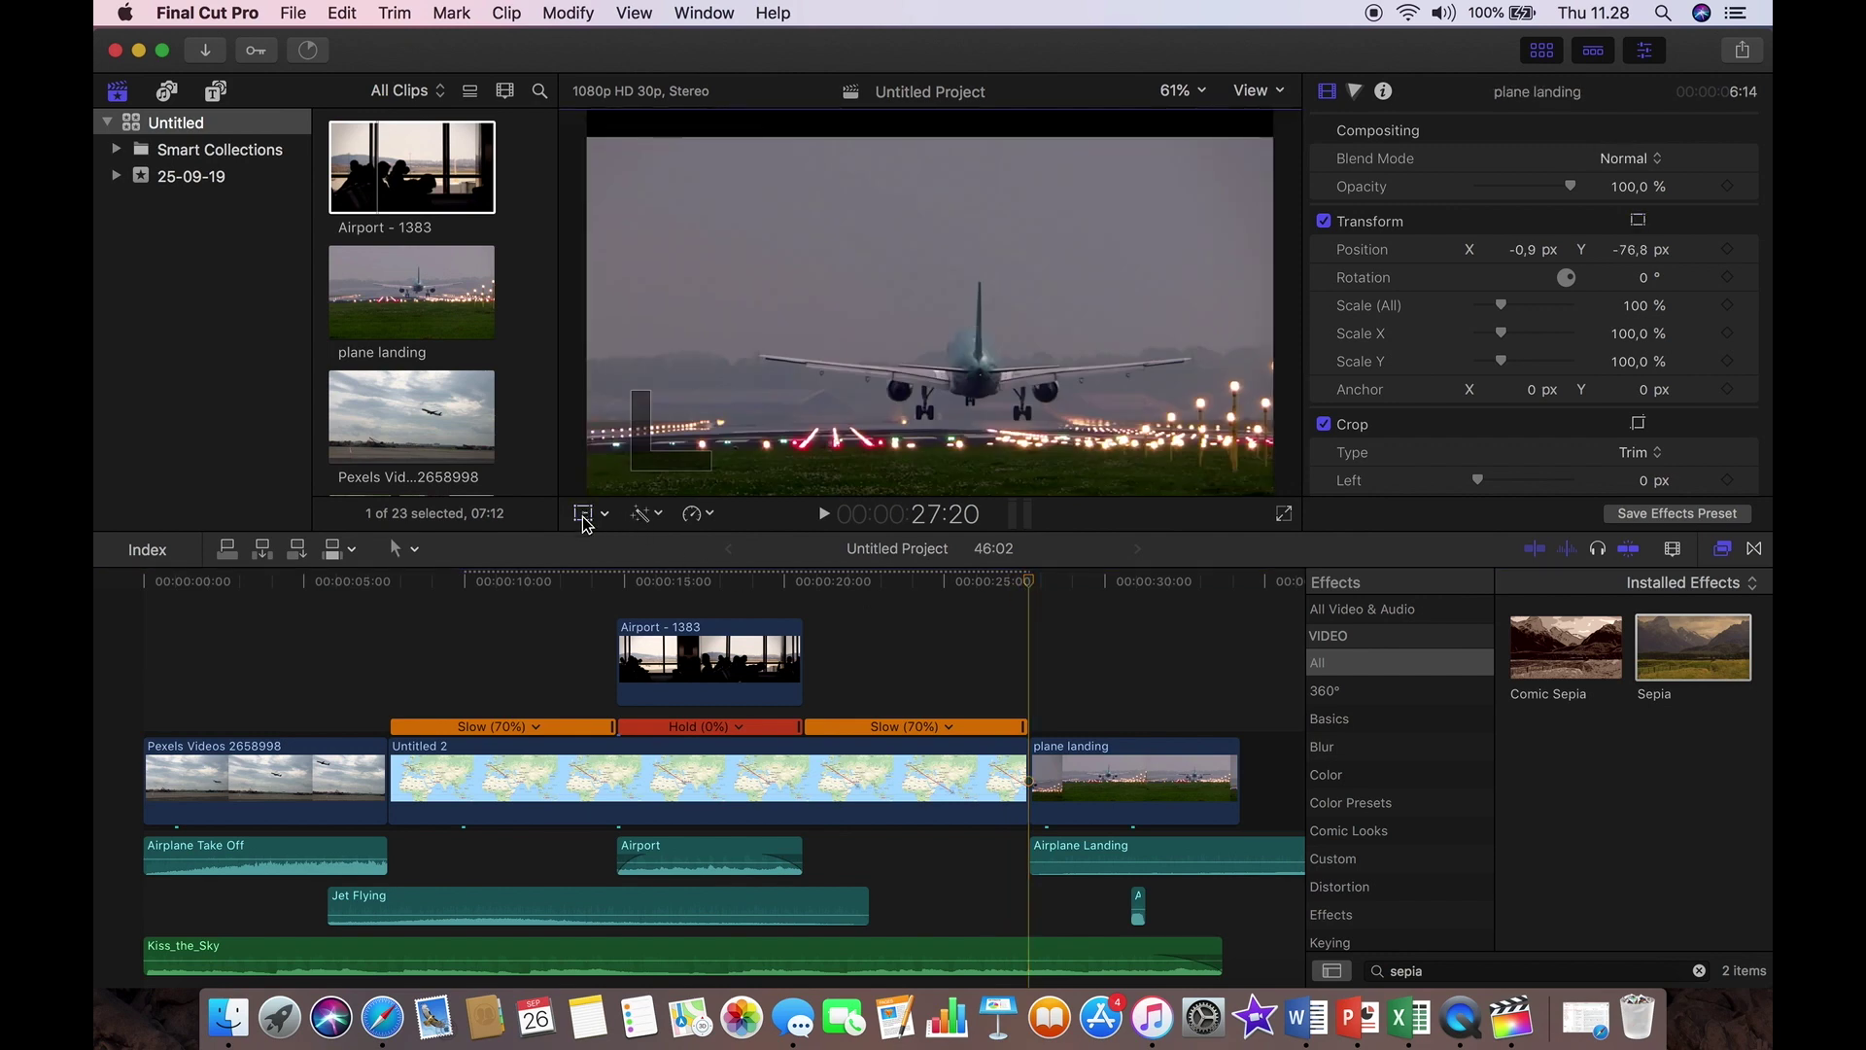
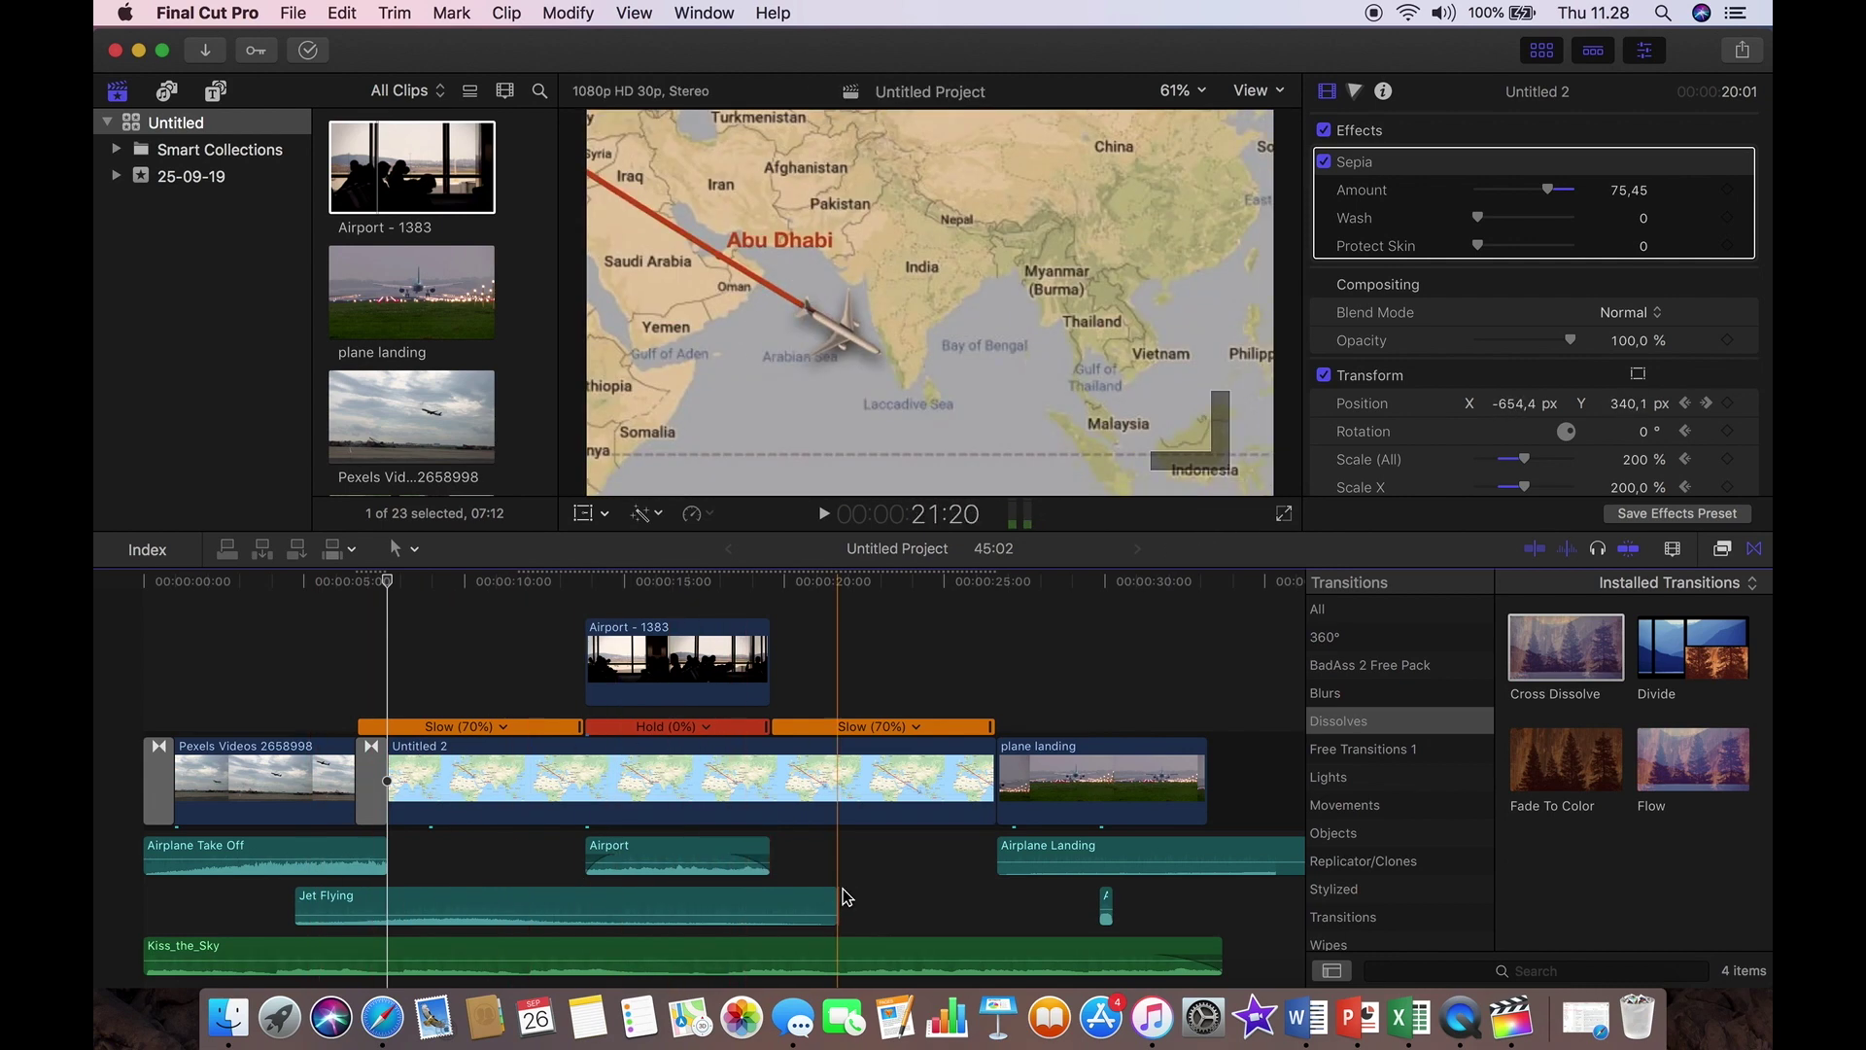
# Shift the Jet Flying sound to end with the Airport sound and start the Airplane Landing sound directly after the Airport sound.
pyautogui.moveTo(771, 902); pyautogui.dragTo(975, 887)
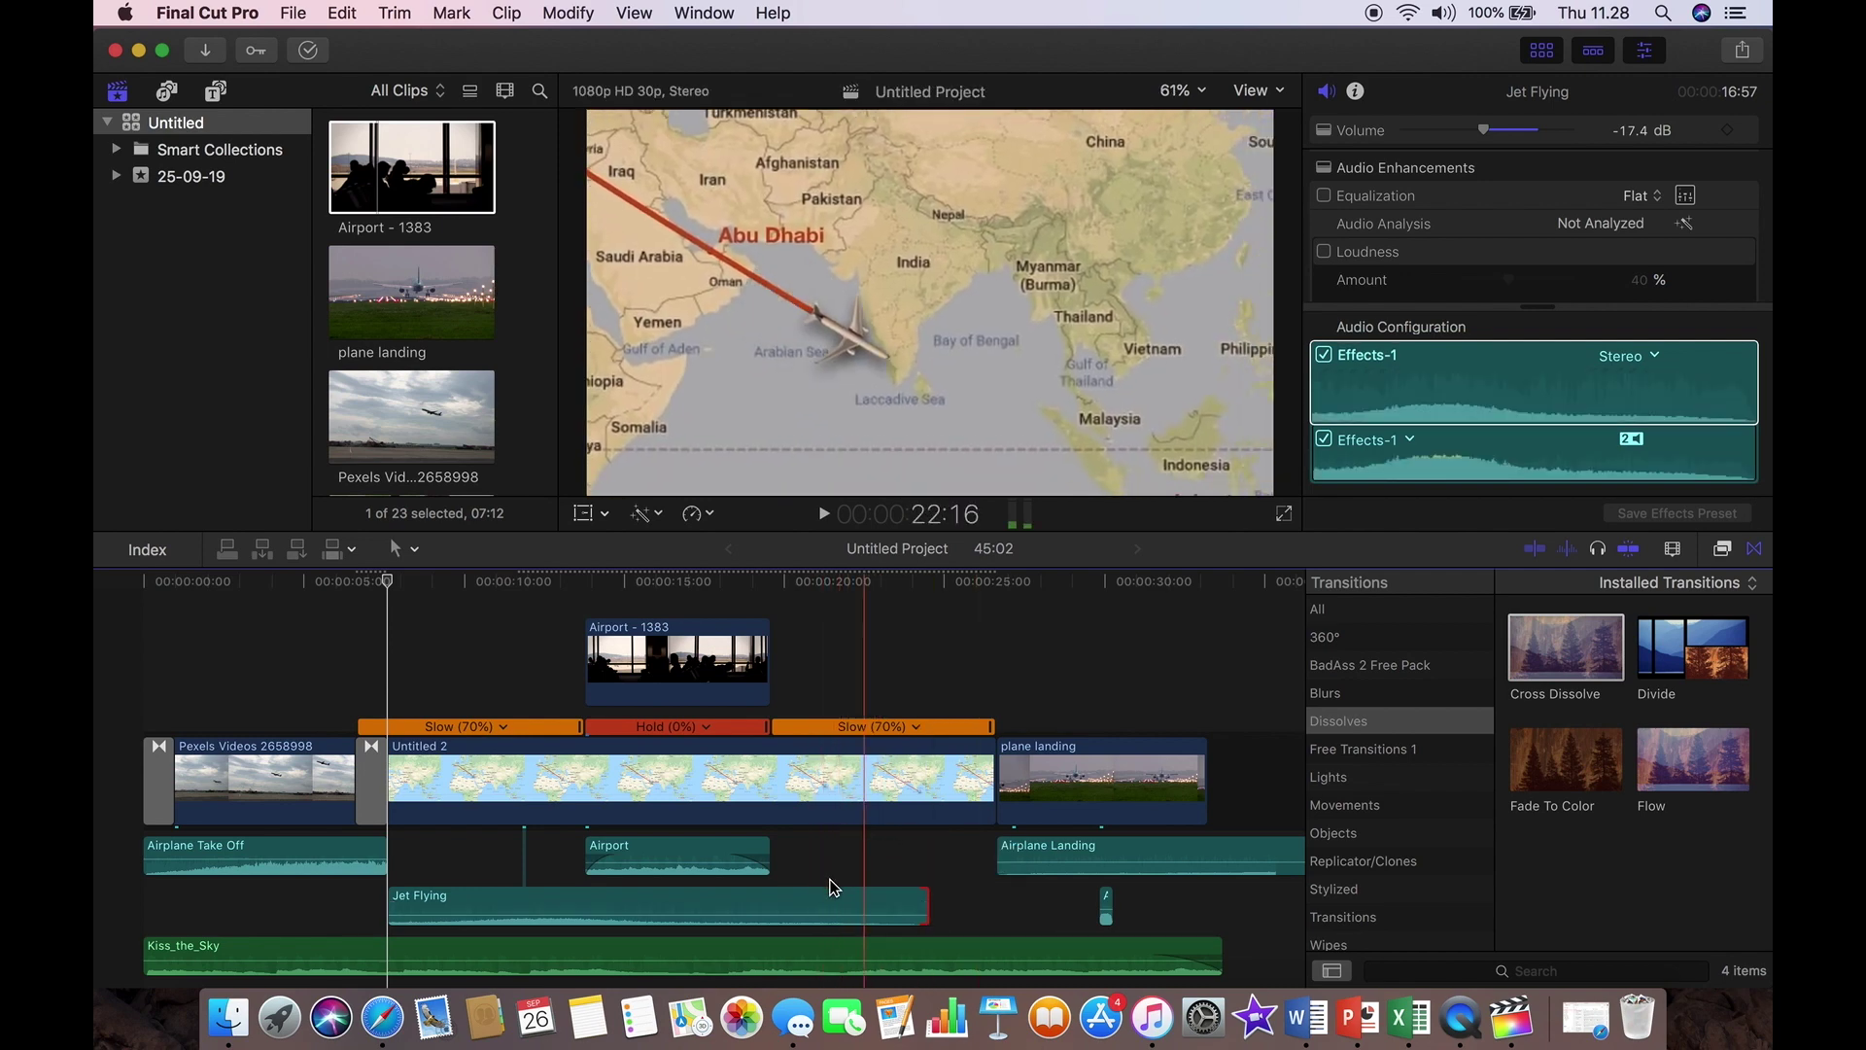
pyautogui.moveTo(1038, 851); pyautogui.dragTo(642, 890)
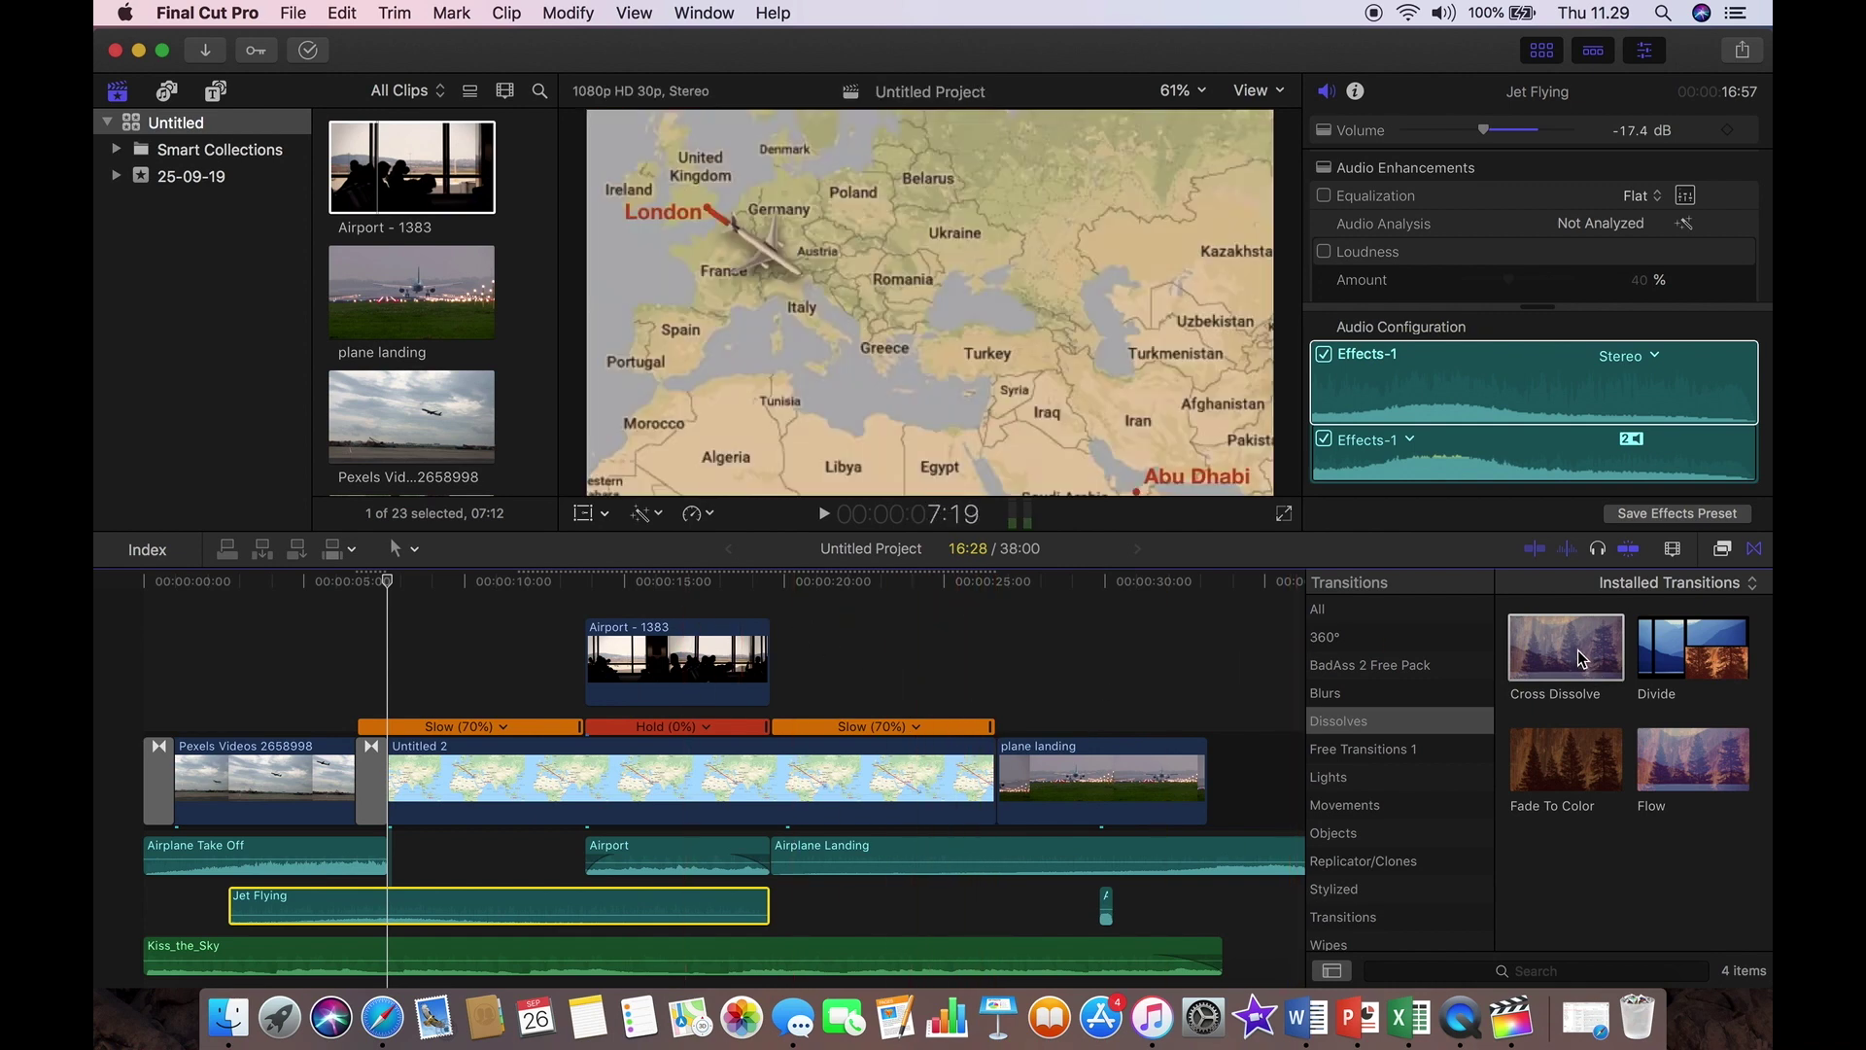
# Add a Cross Dissolve between the map and plane landing clips, and a Fade To Color at the end of the plane landing clip.
pyautogui.moveTo(1581, 658); pyautogui.dragTo(997, 780)
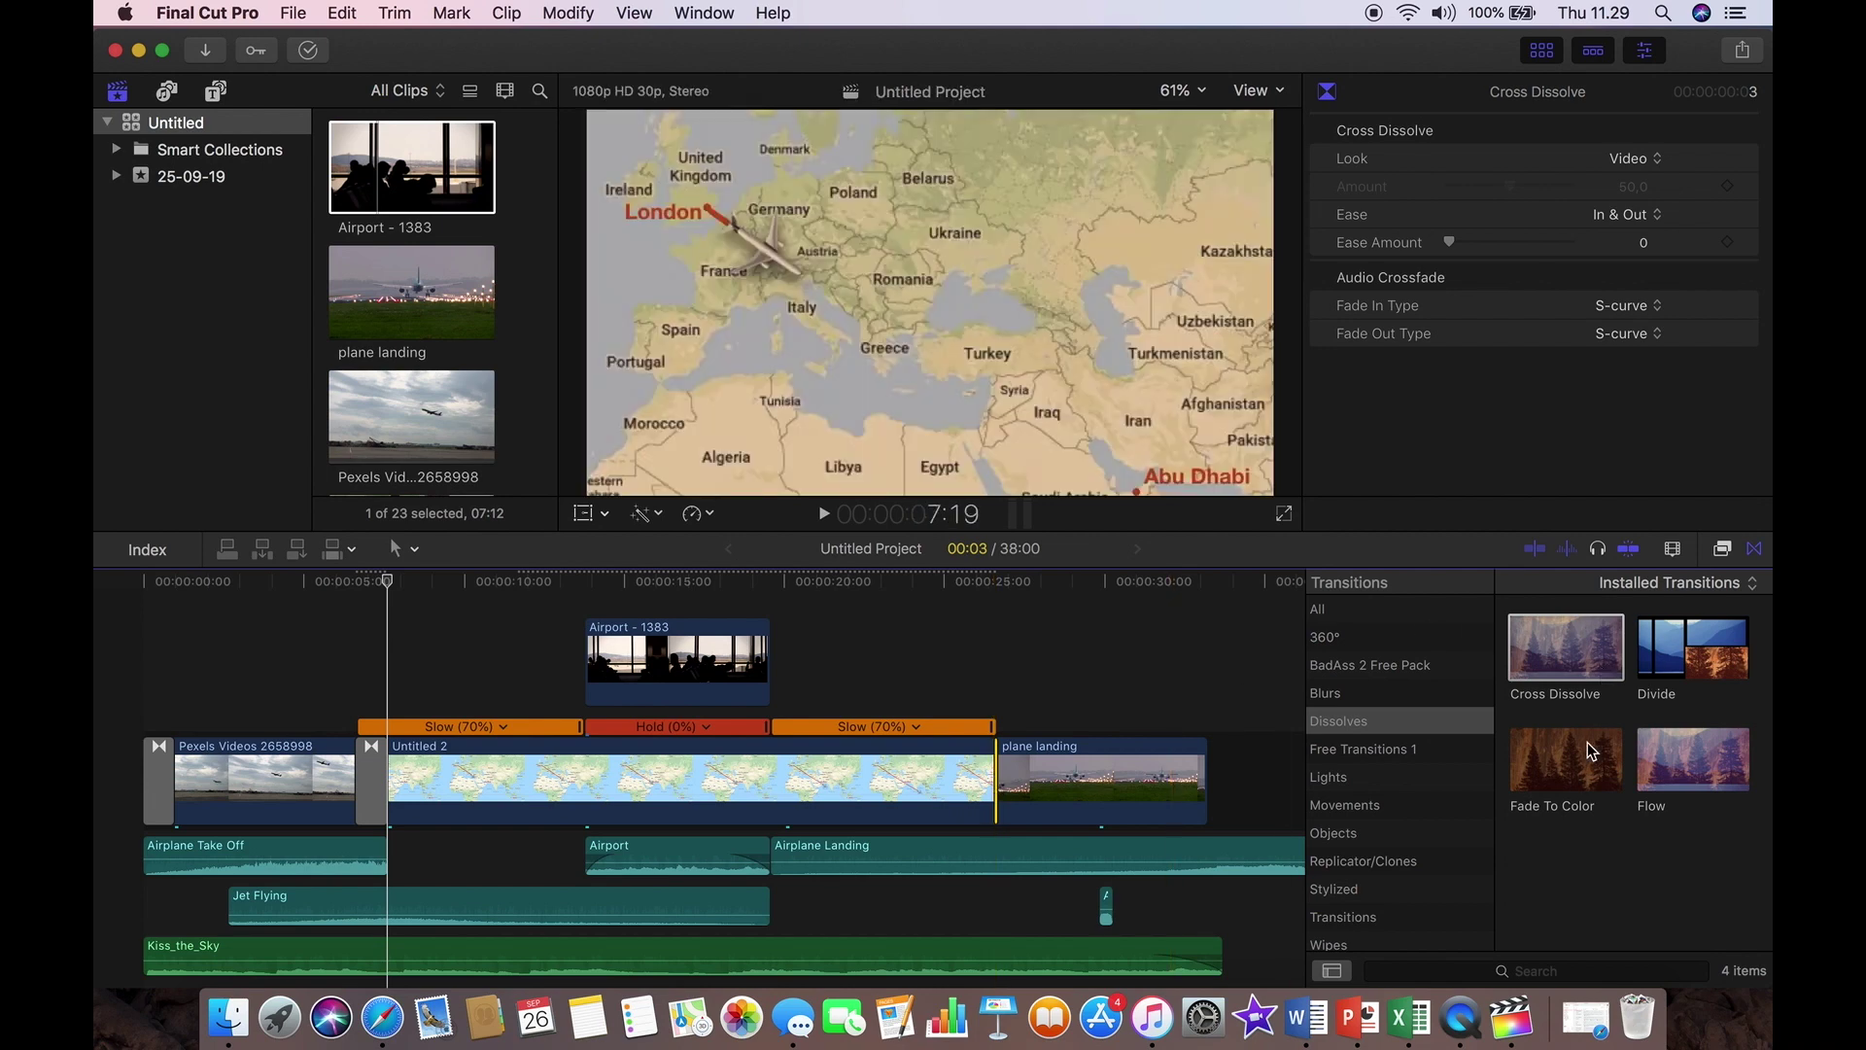
pyautogui.moveTo(1589, 742); pyautogui.dragTo(1199, 776)
# Trim the ends of the Airplane Landing sound and the Kiss_the_Sky music to match the end of the video.
pyautogui.hscroll(10, 1200, 776)
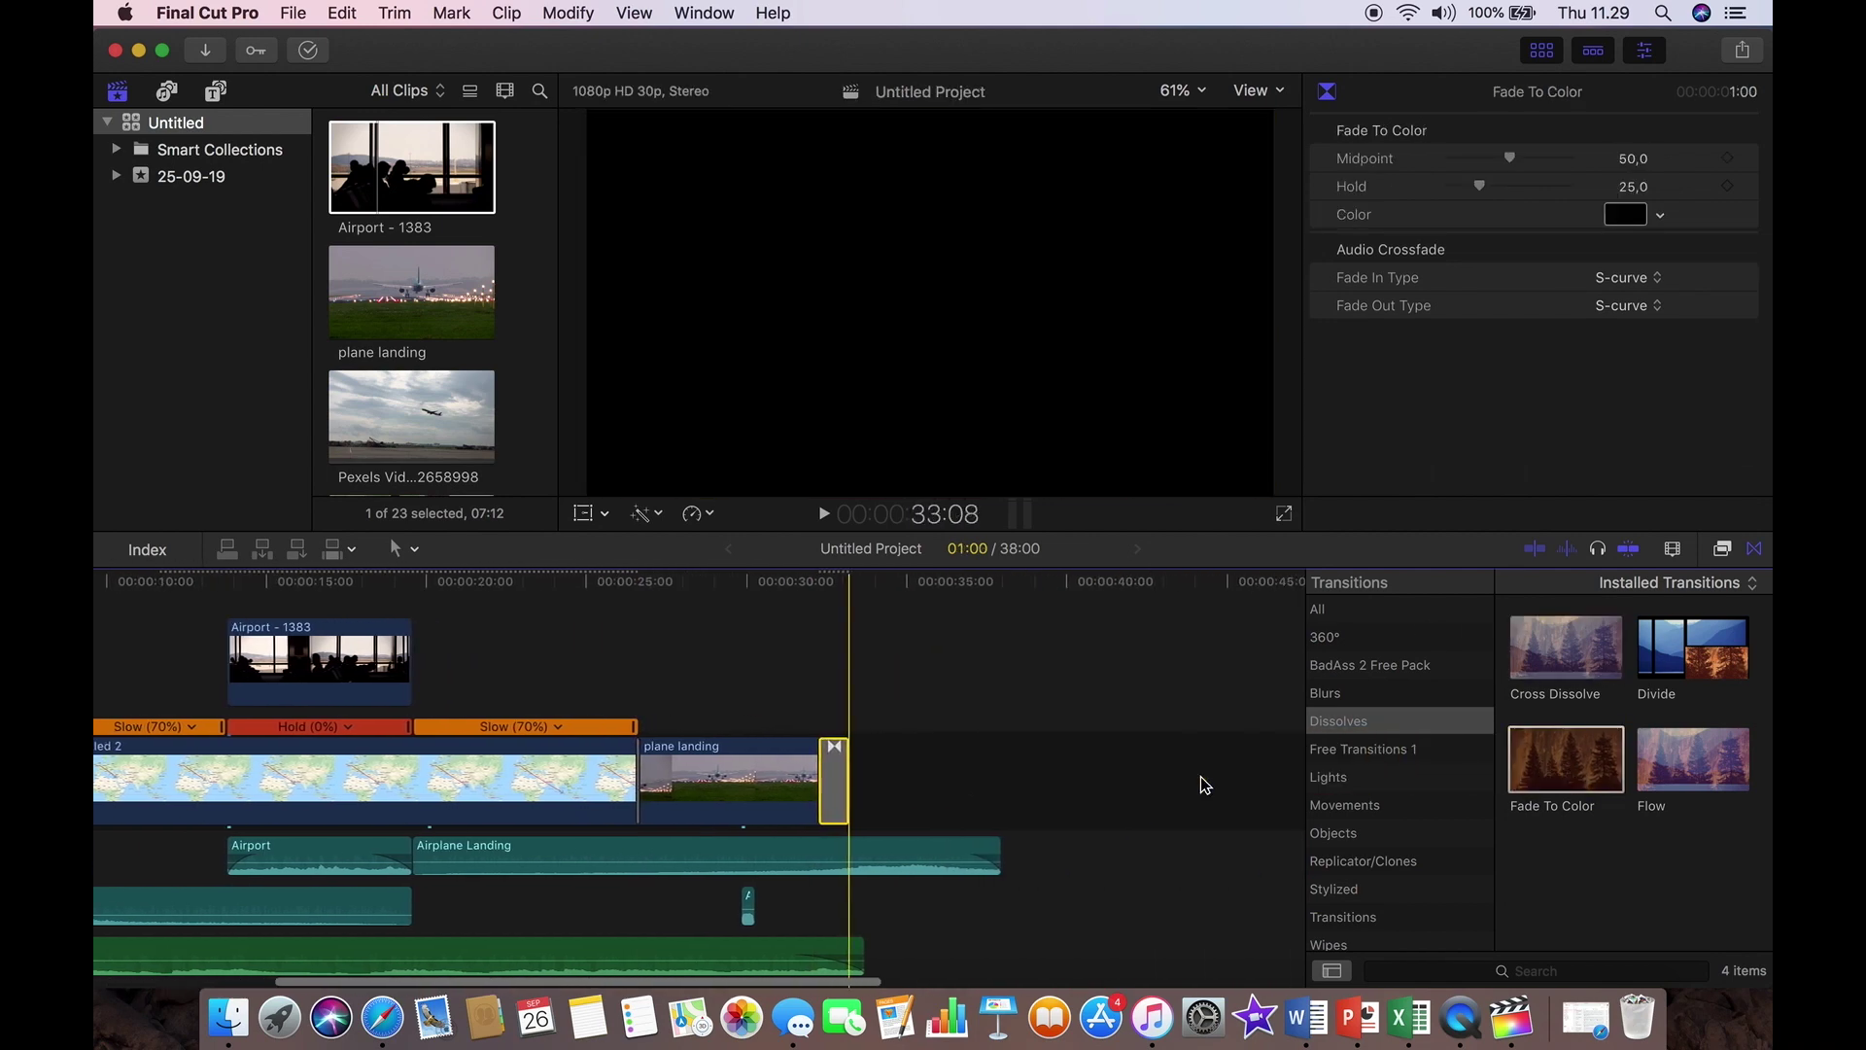
pyautogui.moveTo(981, 842); pyautogui.dragTo(831, 863)
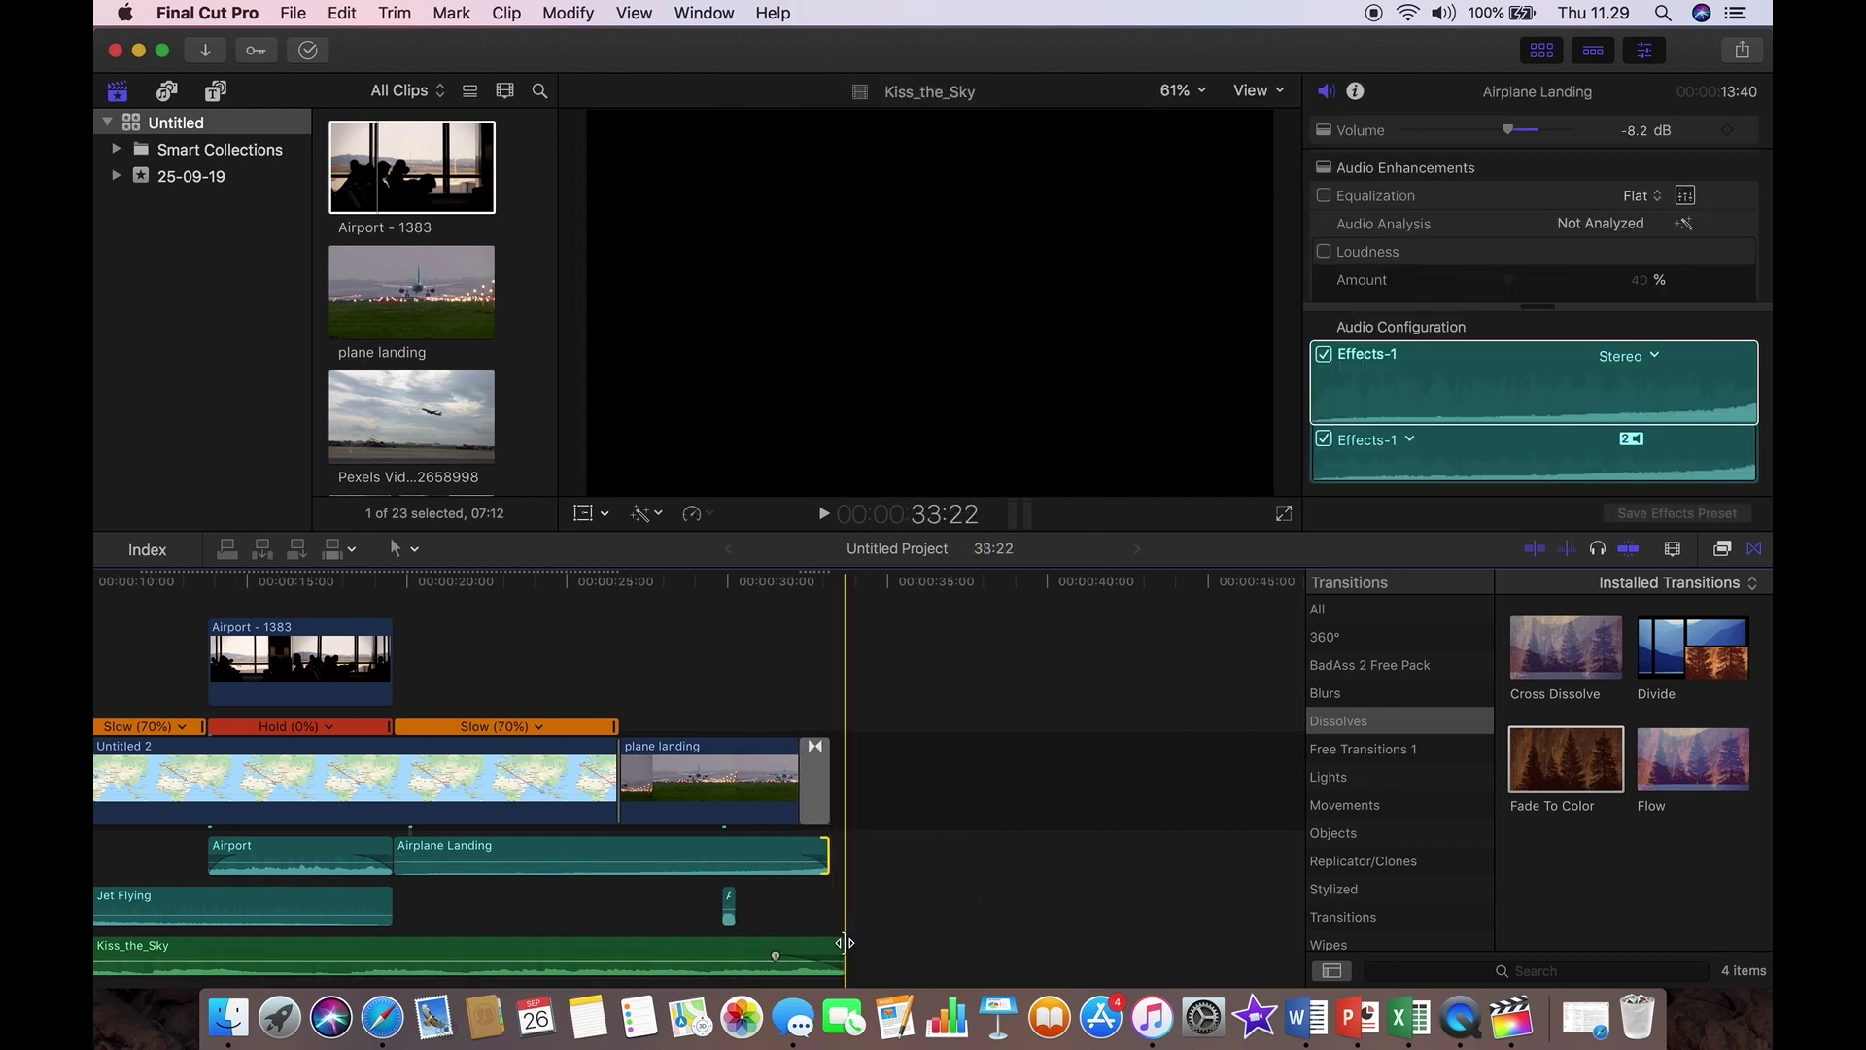
pyautogui.moveTo(841, 943); pyautogui.dragTo(829, 943)
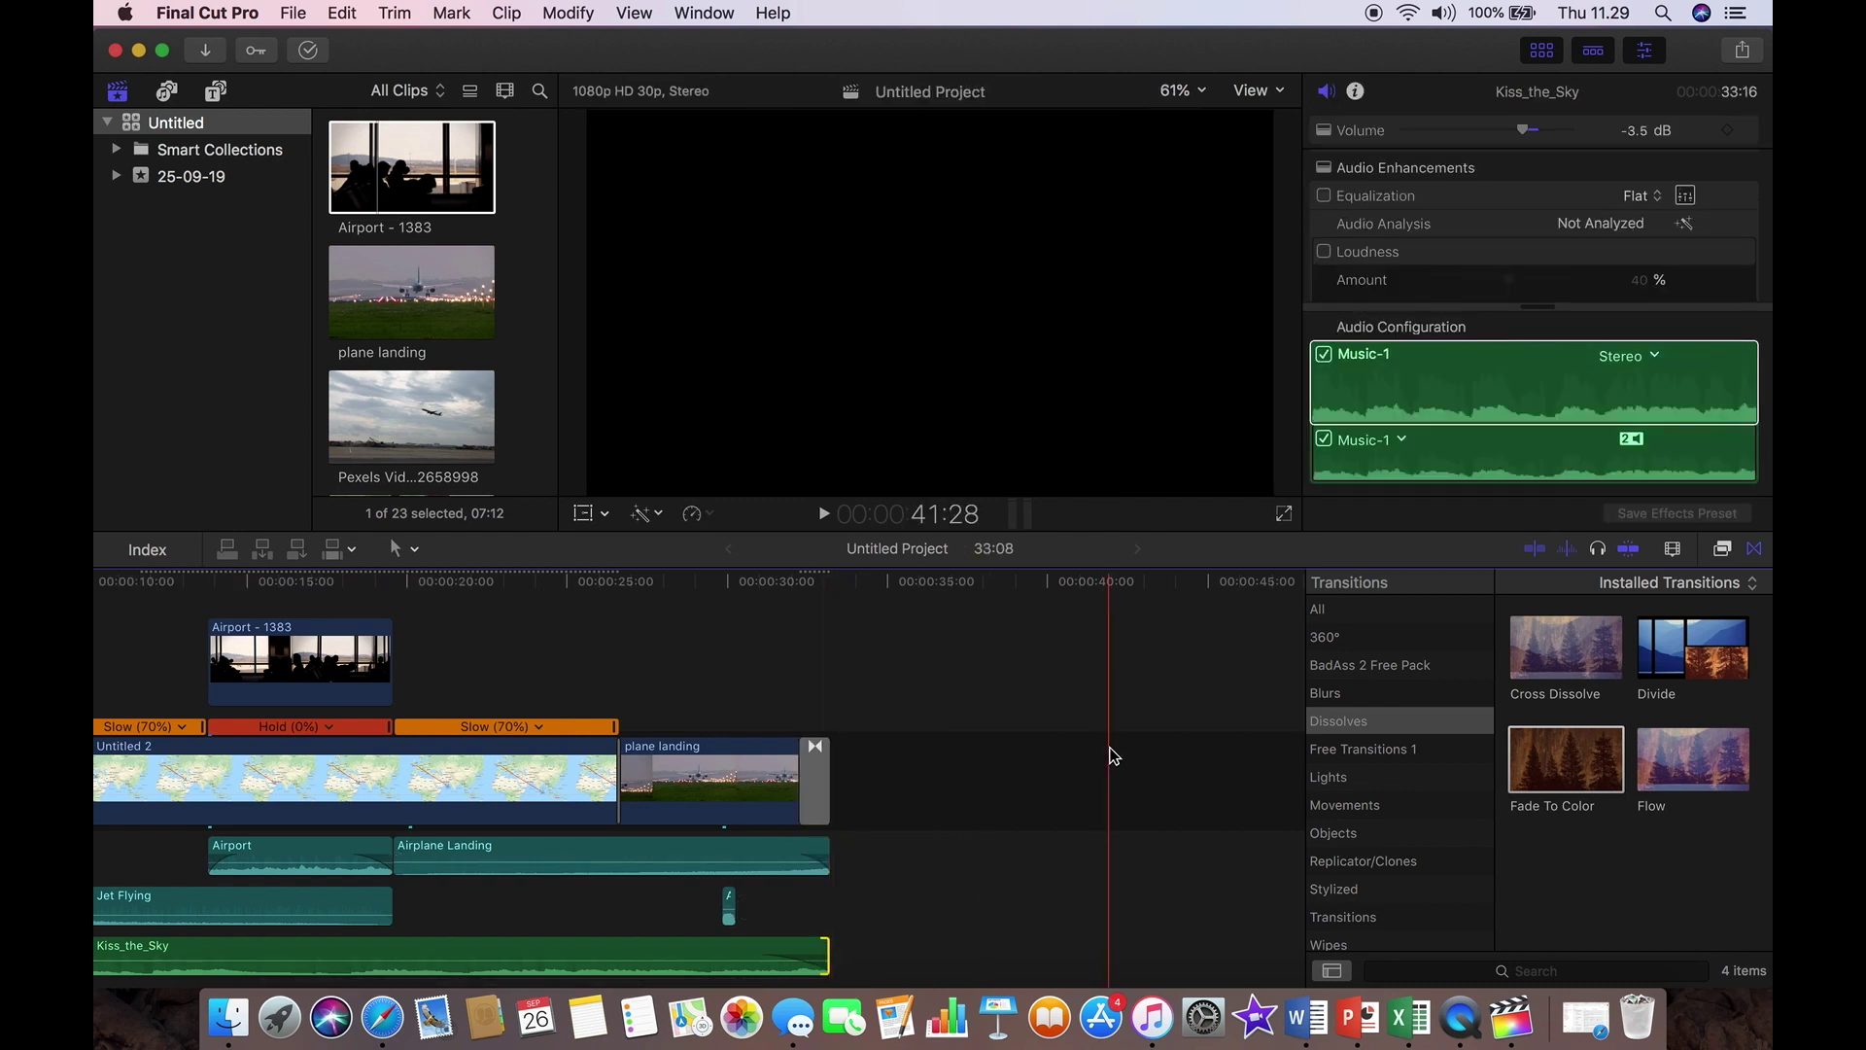
# Apply the Cross Dissolve transition to both ends of the Airport - 1383 clip.
pyautogui.hscroll(-10, 1113, 756)
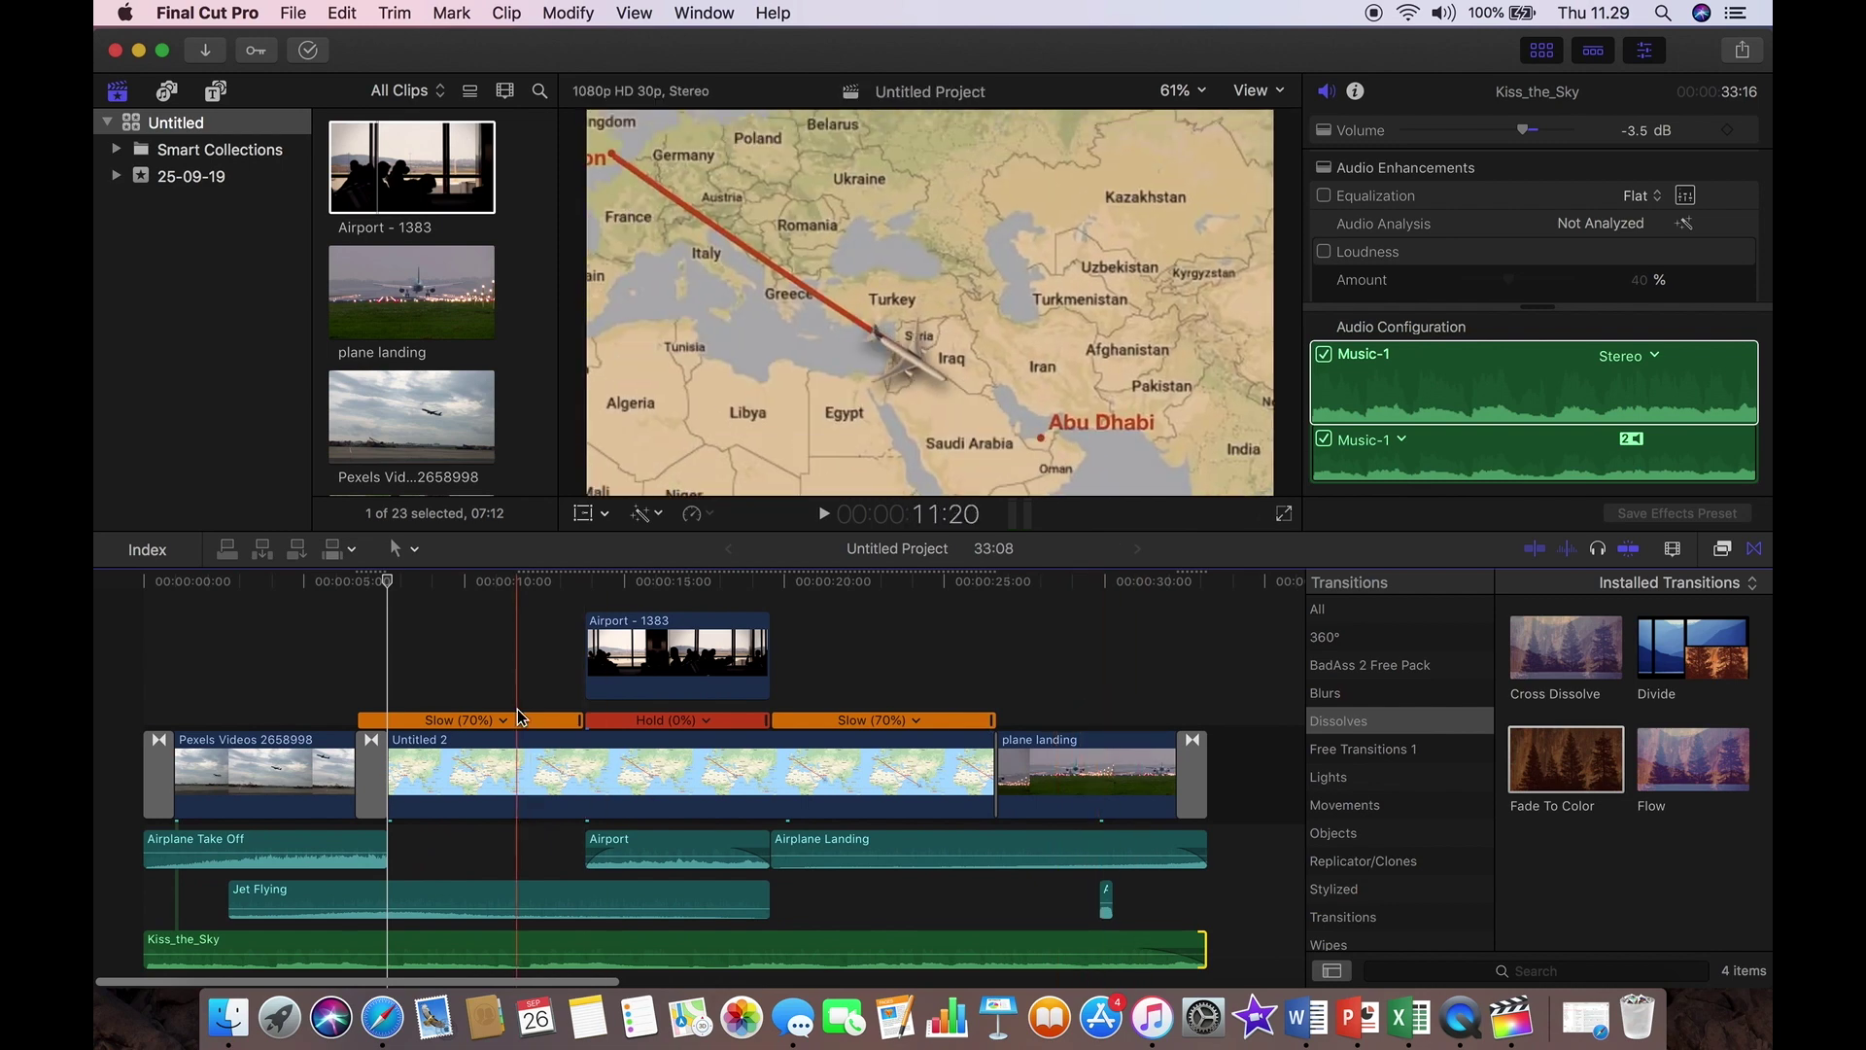
pyautogui.hscroll(-1, 517, 718)
pyautogui.click(680, 656)
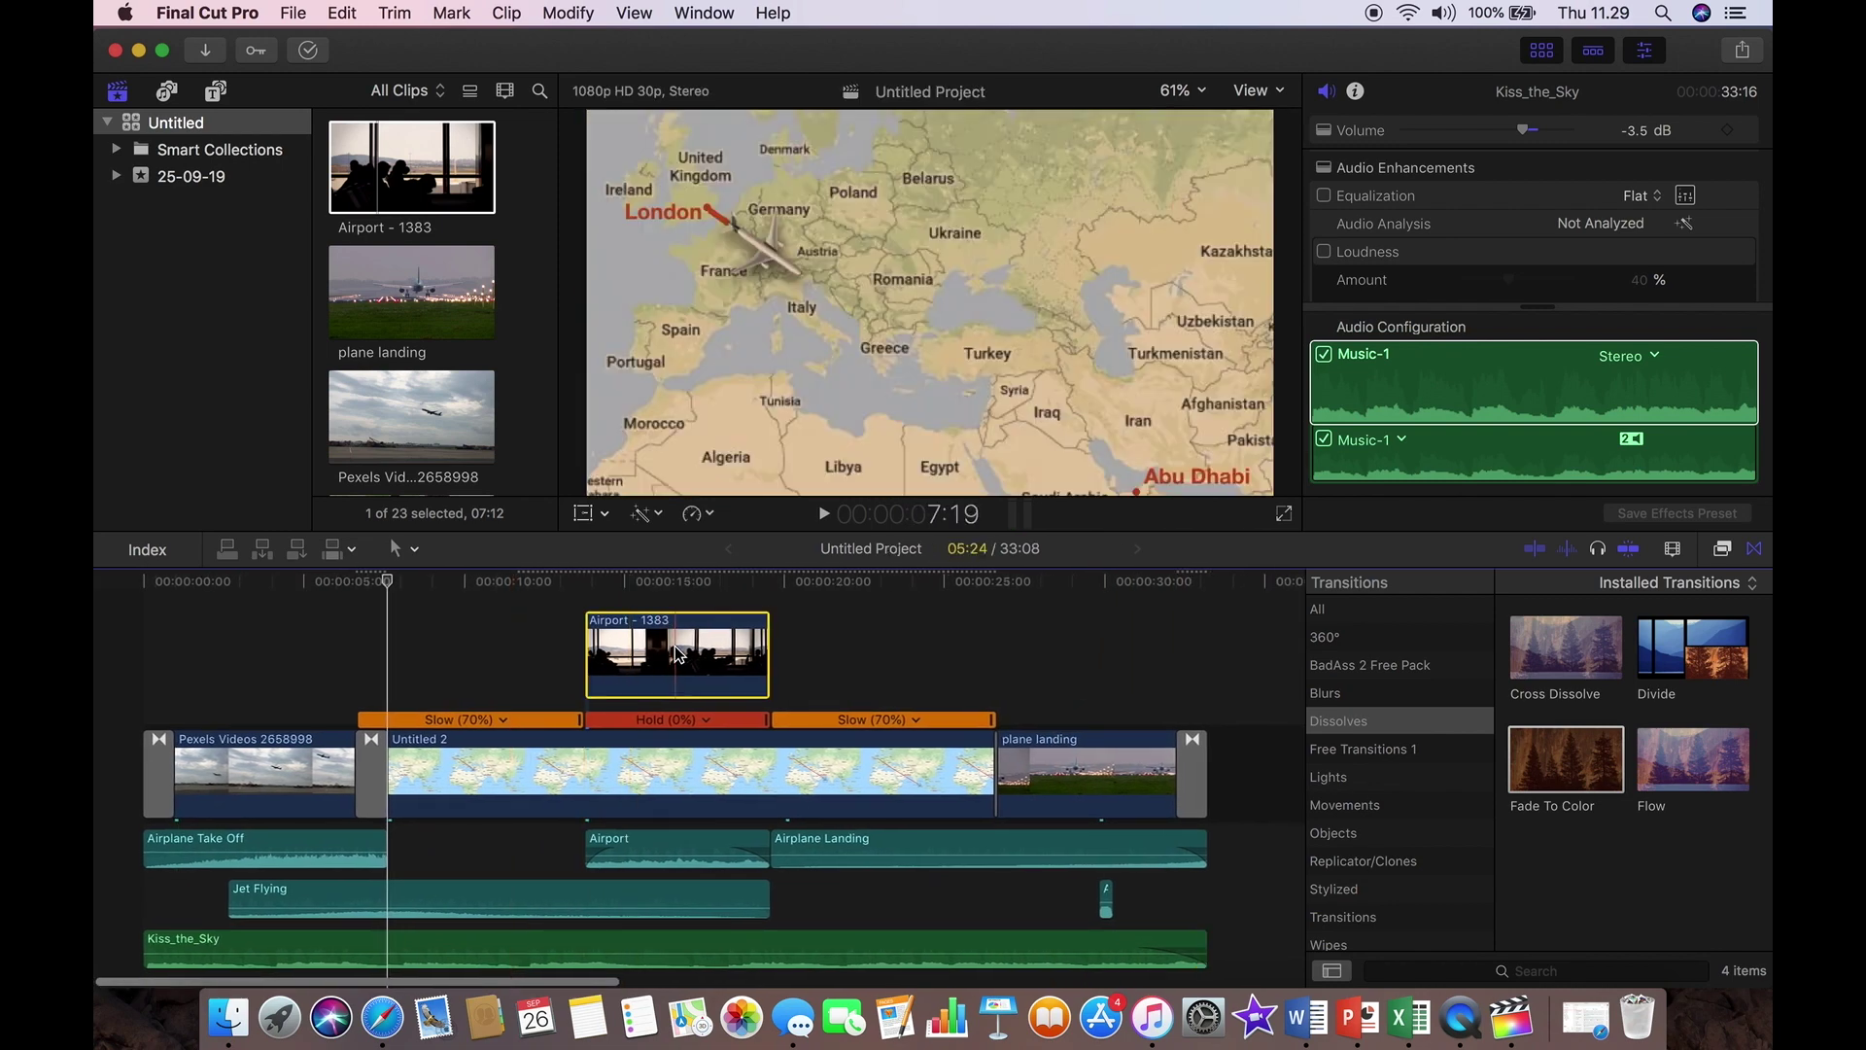
pyautogui.moveTo(1565, 647); pyautogui.dragTo(678, 659)
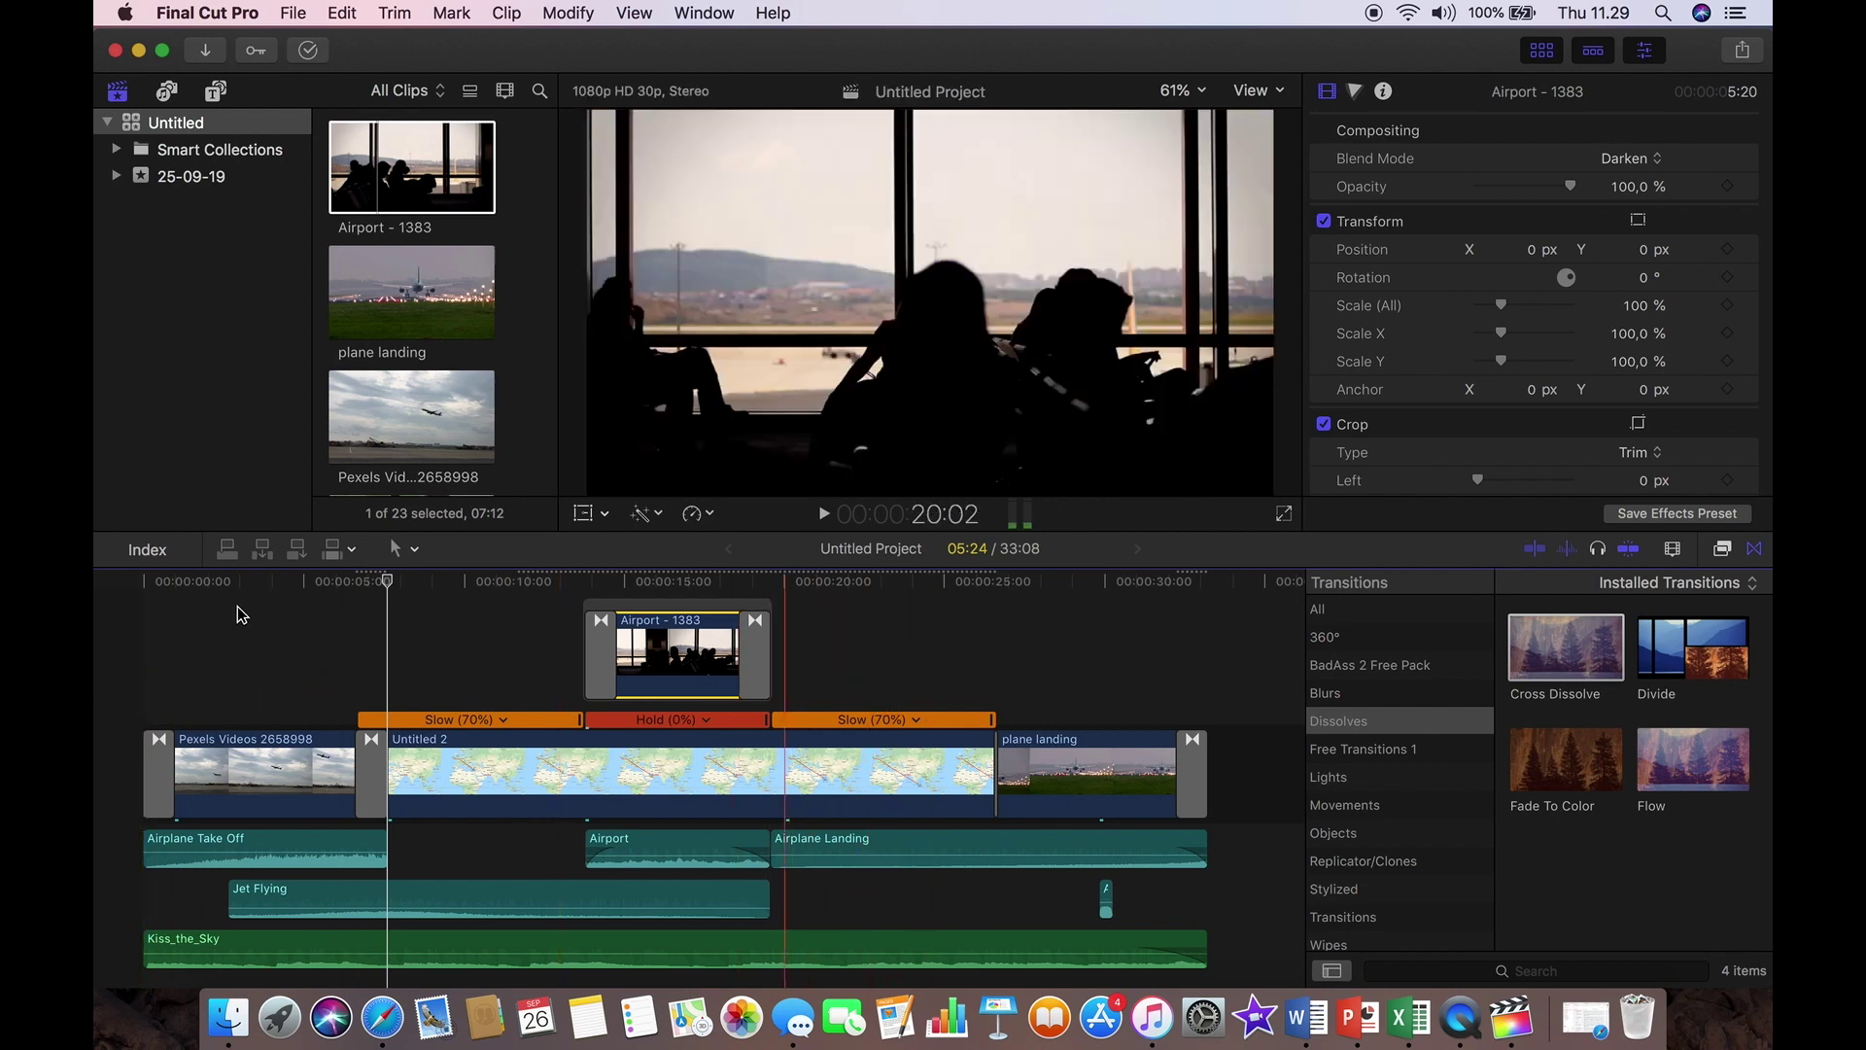
pyautogui.scroll(2, 146, 613)
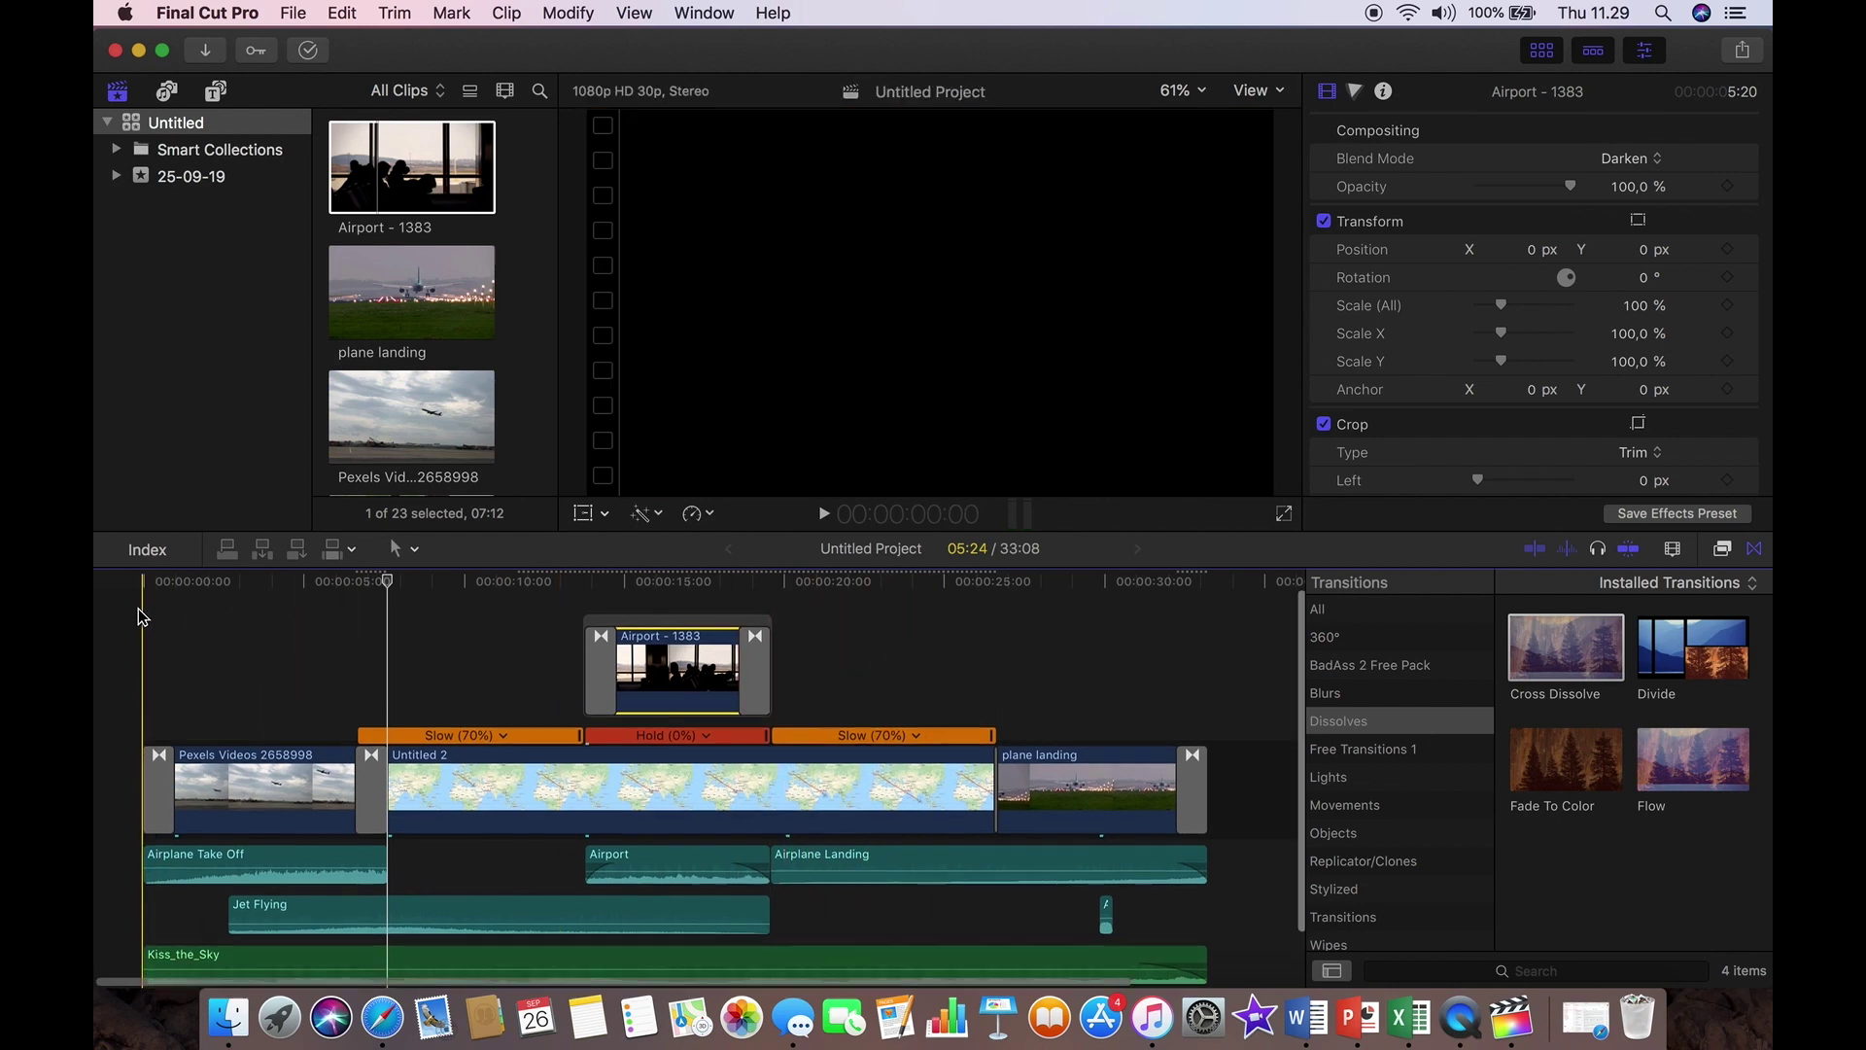